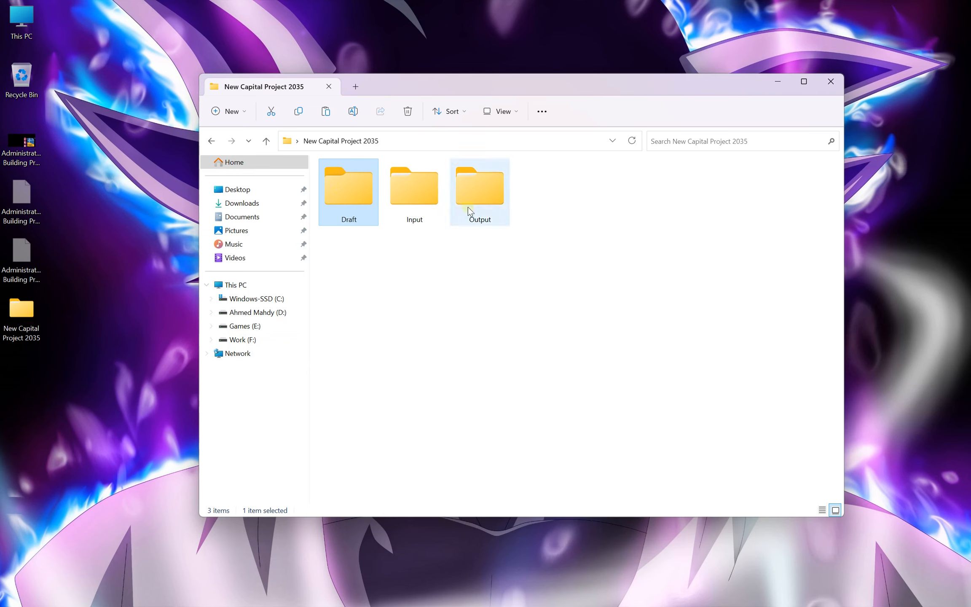
- Copy the Administration Building Project Design drawing from the project's Input > Architectural Plans folder
click(479, 209)
double_click(411, 210)
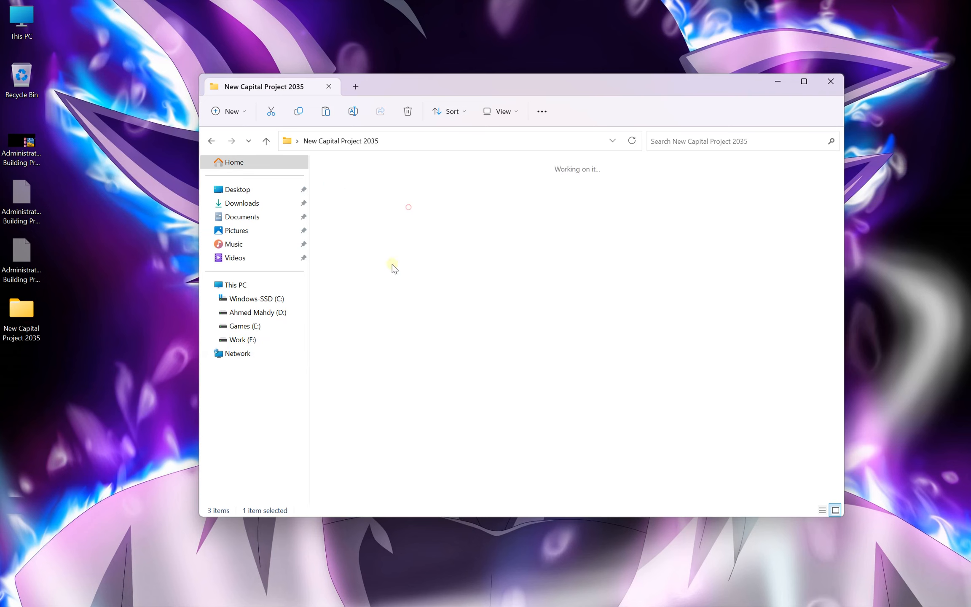
double_click(356, 215)
click(359, 219)
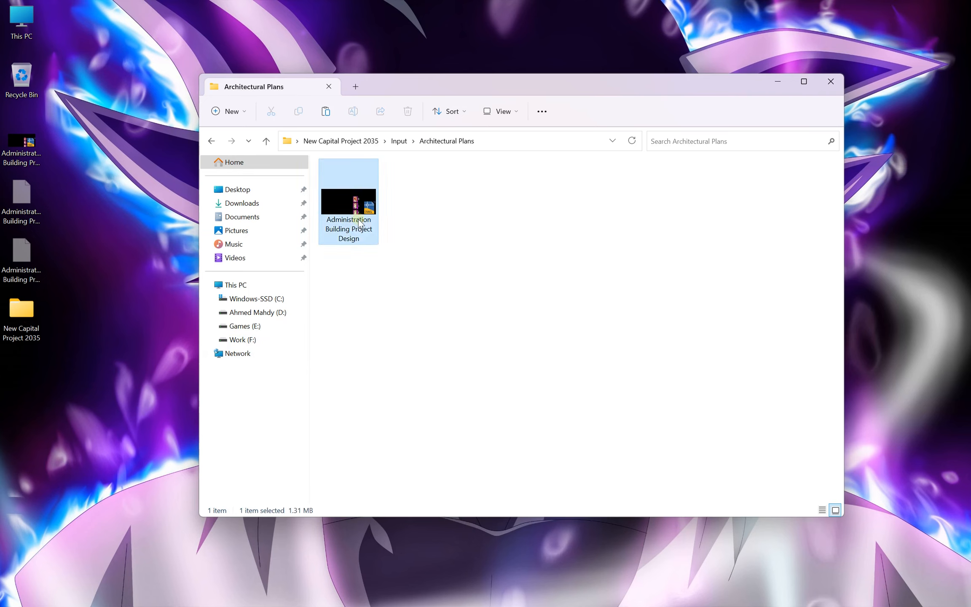
right_click(358, 219)
click(396, 450)
- Paste the copied Administration Building Project Design drawing into the project's Output > Lighting System folder
click(399, 141)
click(566, 217)
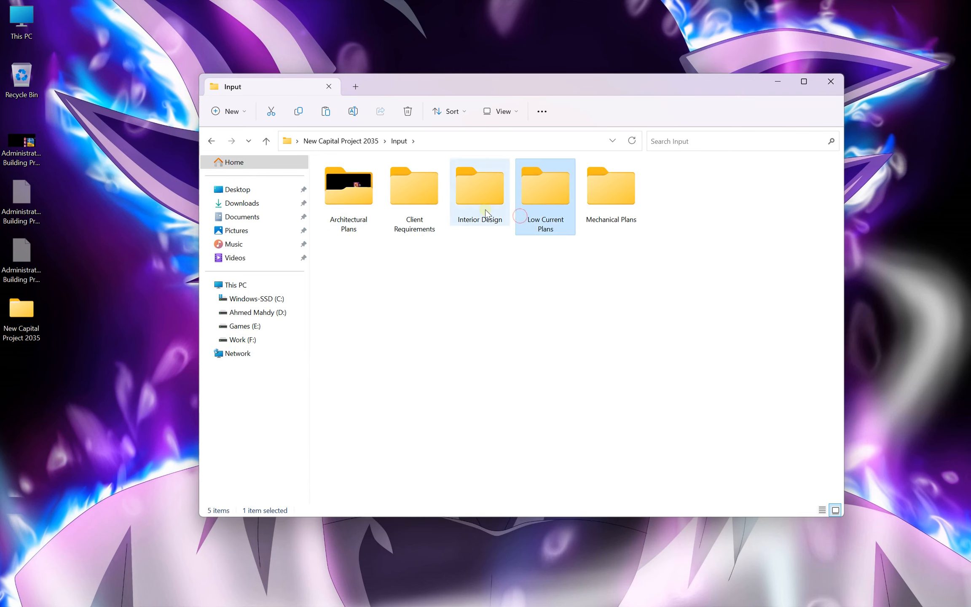
click(370, 148)
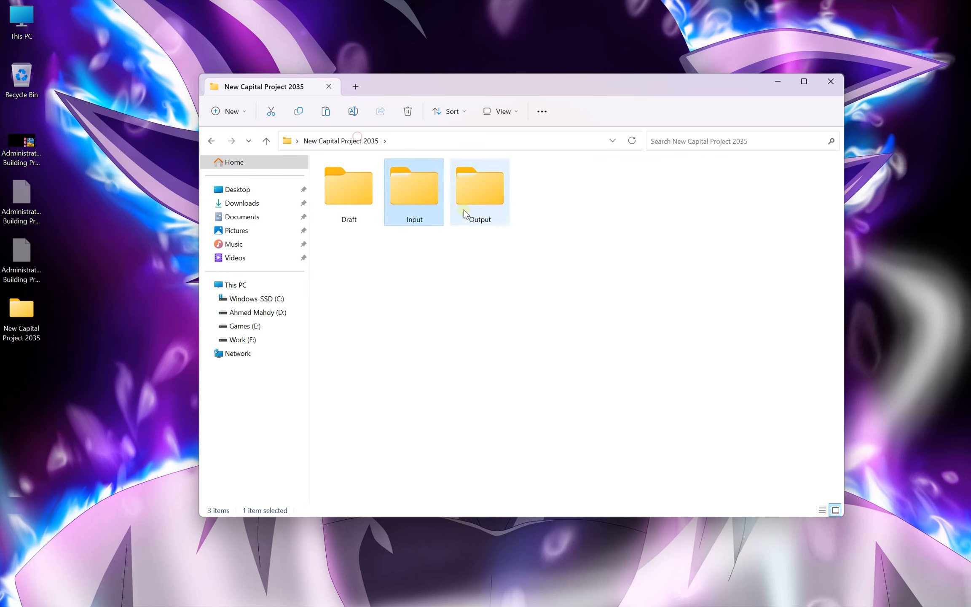
double_click(462, 208)
double_click(422, 216)
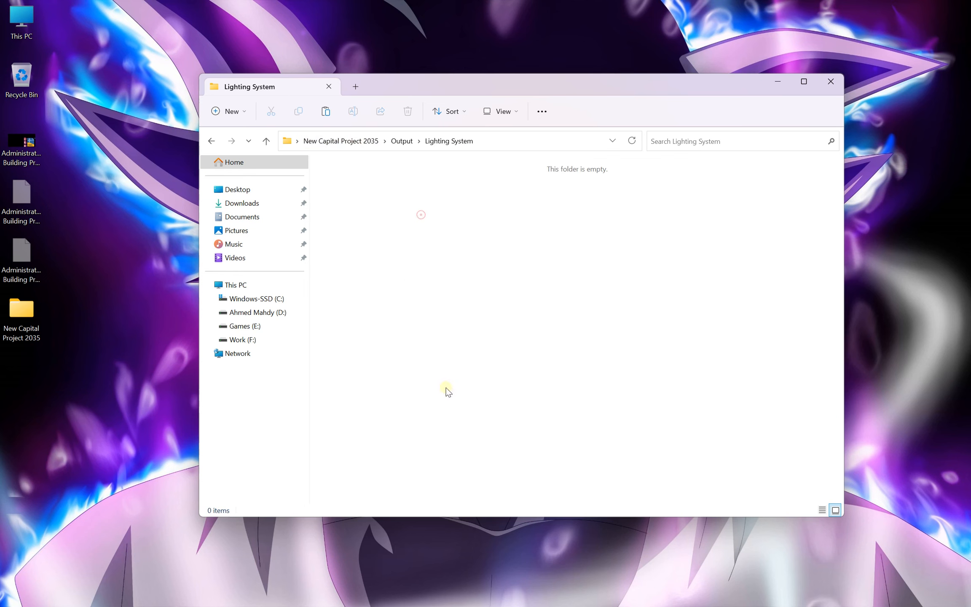
right_click(395, 270)
click(427, 350)
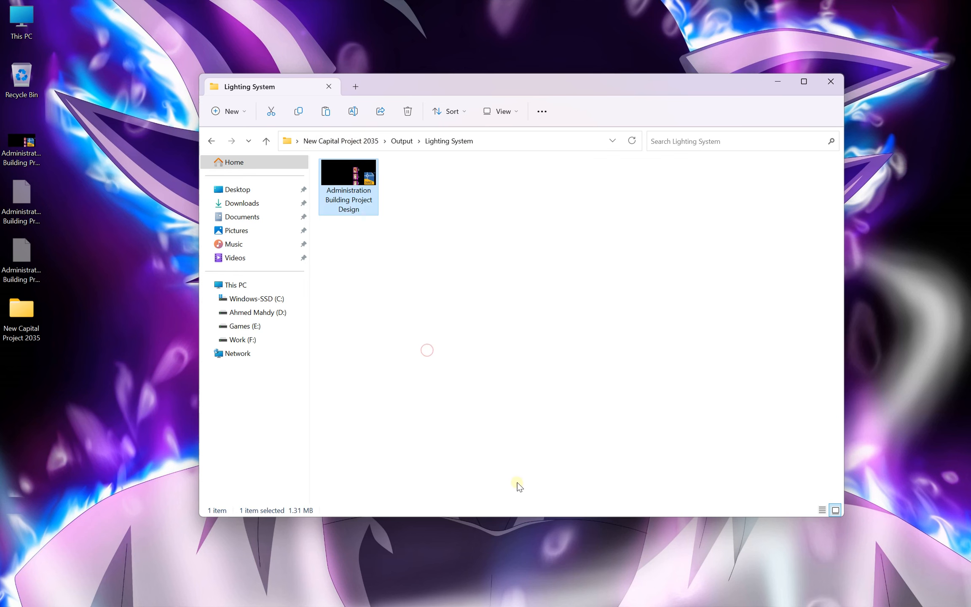
- Open the Lighting System copy of the drawing in AutoCAD and close the desktop version without saving its changes
double_click(356, 203)
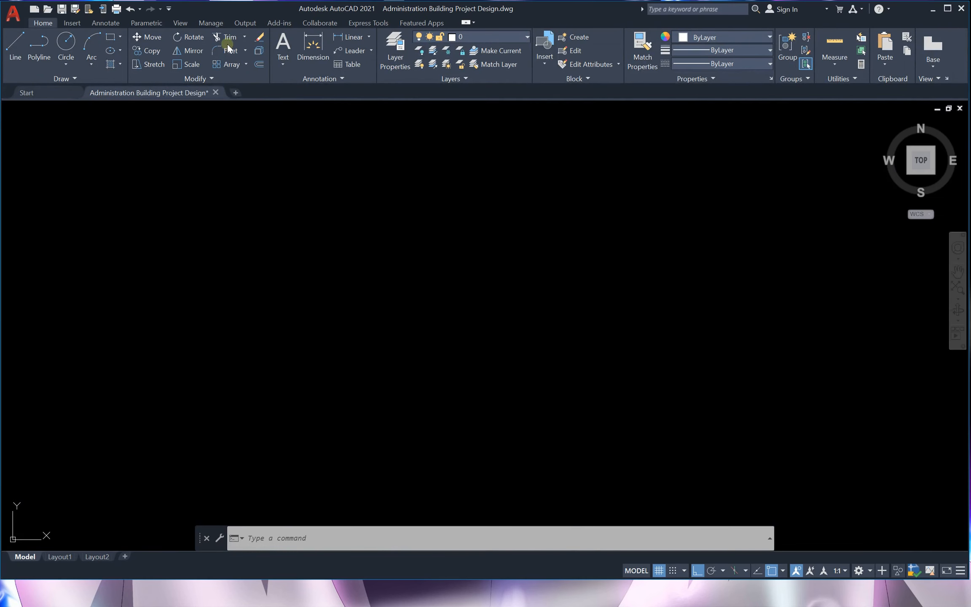
click(215, 93)
click(520, 319)
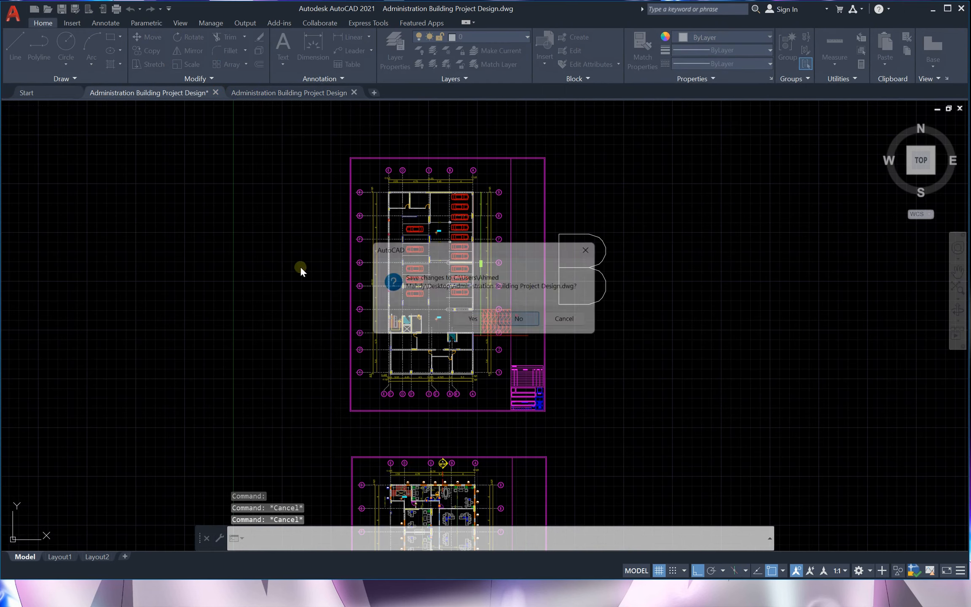
- Look over the column of floor plan sheets from B down to FO, including sheets B and G up close
scroll(268, 109, down, 3)
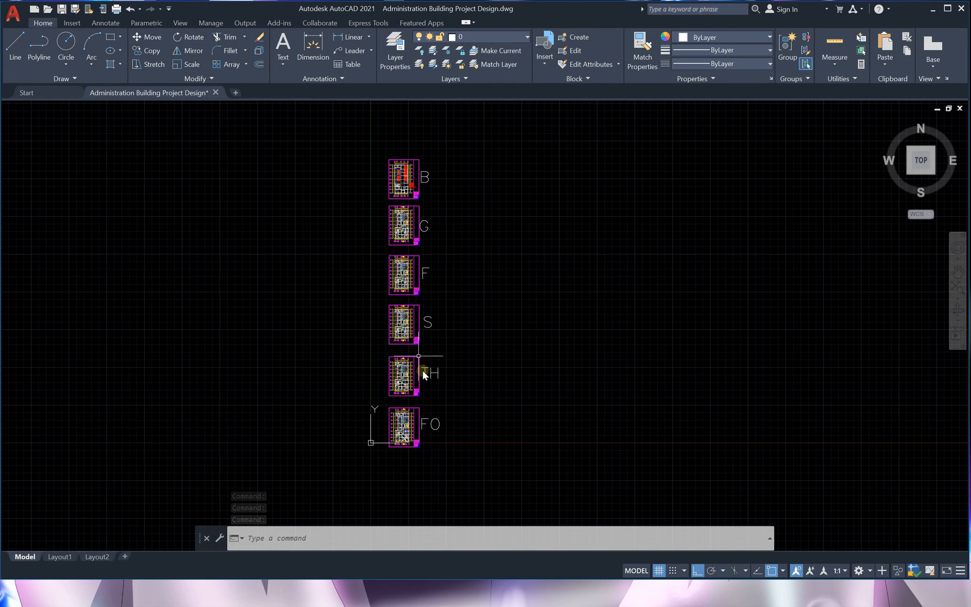
scroll(412, 160, up, 10)
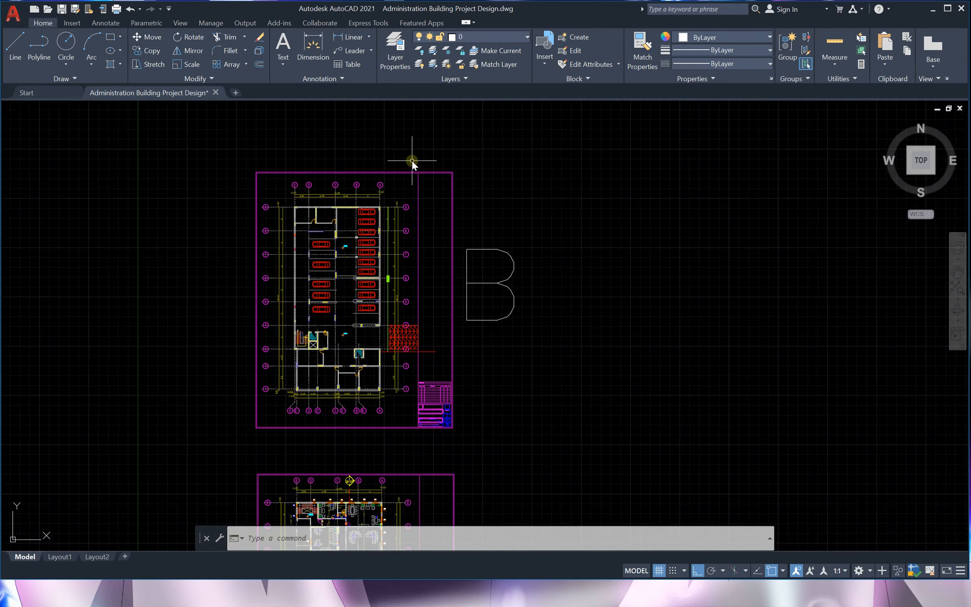
scroll(448, 162, down, 4)
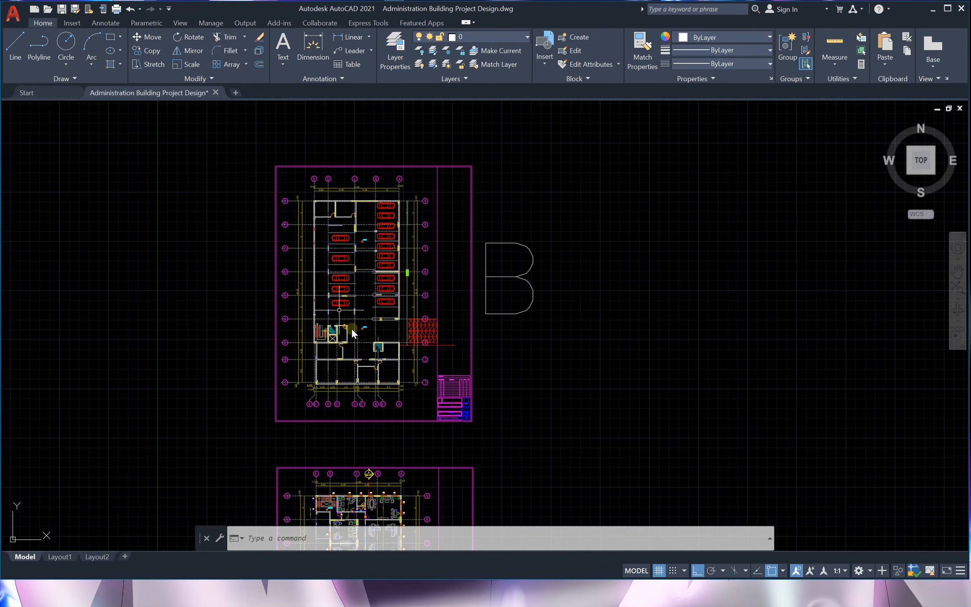
scroll(395, 166, down, 6)
scroll(407, 200, up, 6)
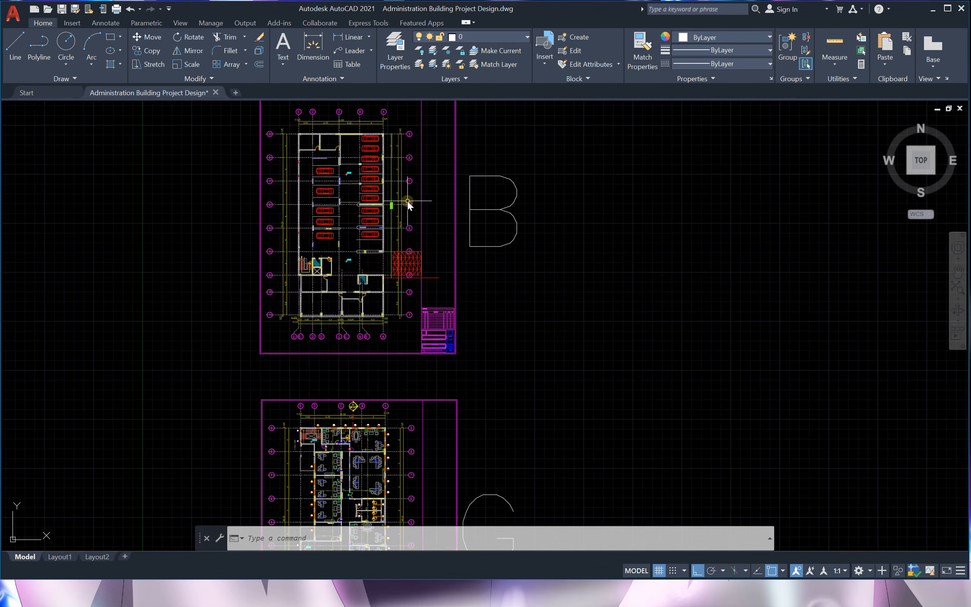
scroll(386, 152, down, 2)
scroll(397, 448, up, 4)
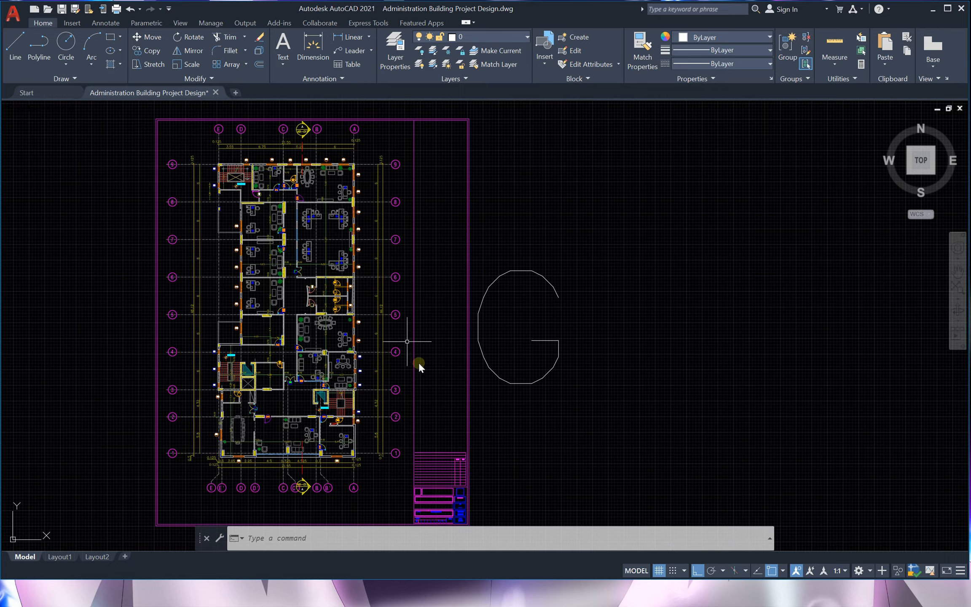
scroll(400, 225, down, 10)
scroll(383, 328, up, 4)
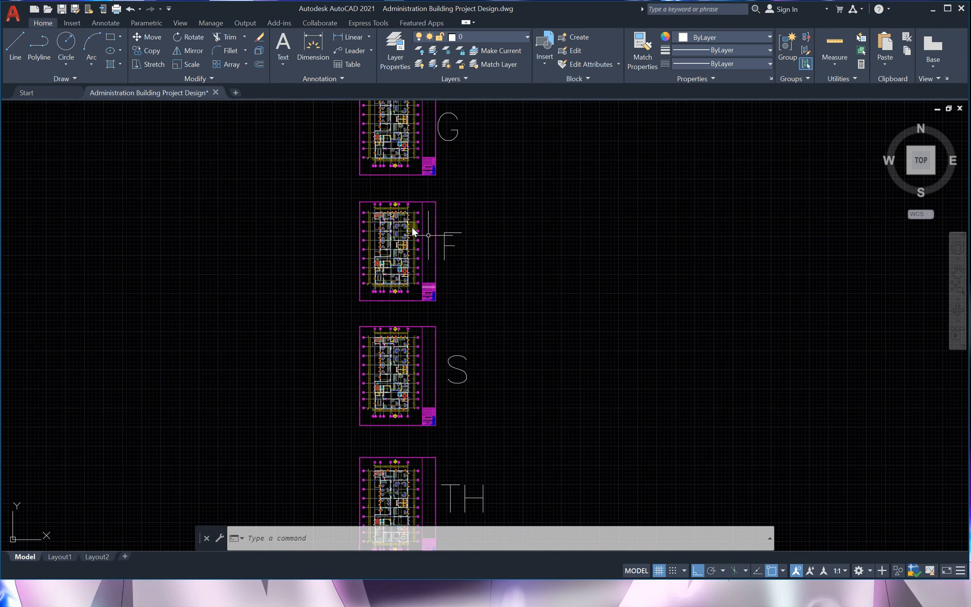
scroll(396, 269, down, 2)
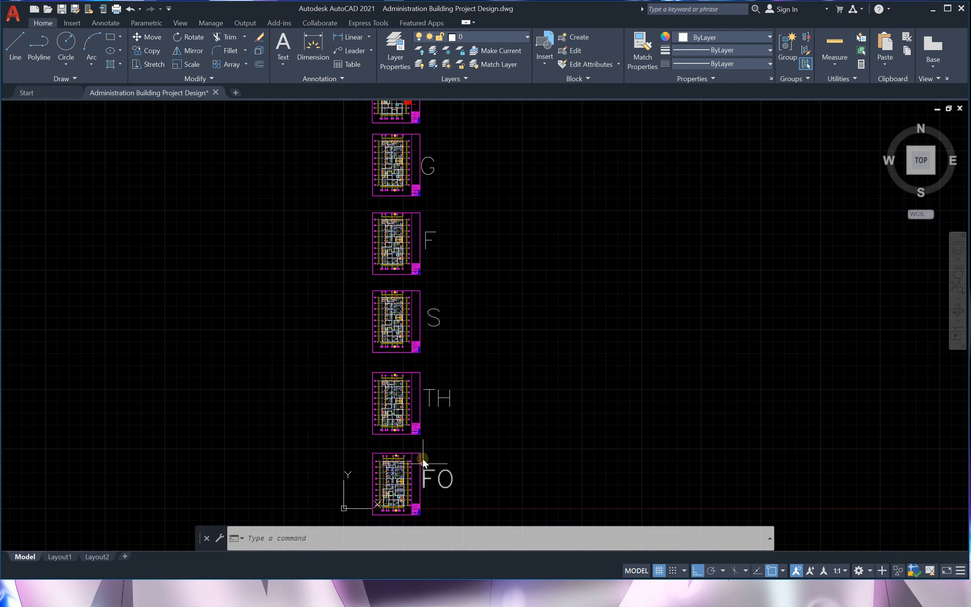
scroll(375, 421, down, 2)
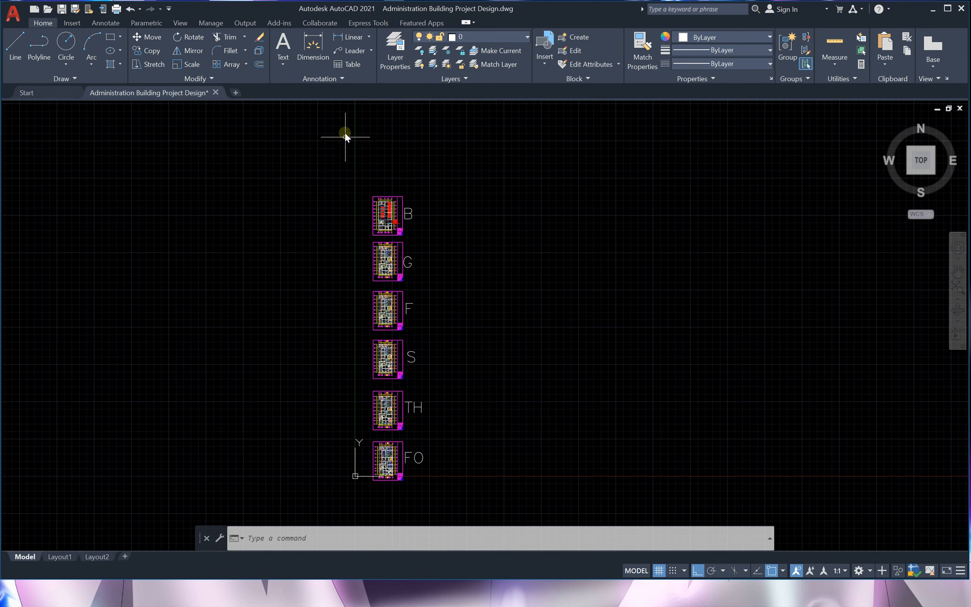
- Examine the room and furniture layout of plan FO and its neighbouring plan TH
scroll(358, 197, down, 2)
scroll(374, 339, up, 6)
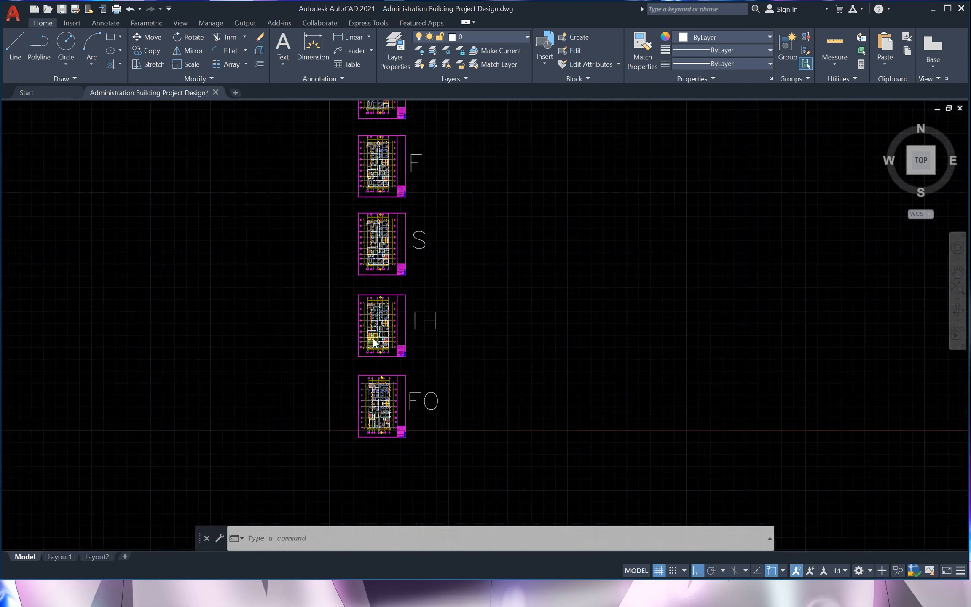
scroll(366, 242, down, 4)
scroll(372, 397, up, 4)
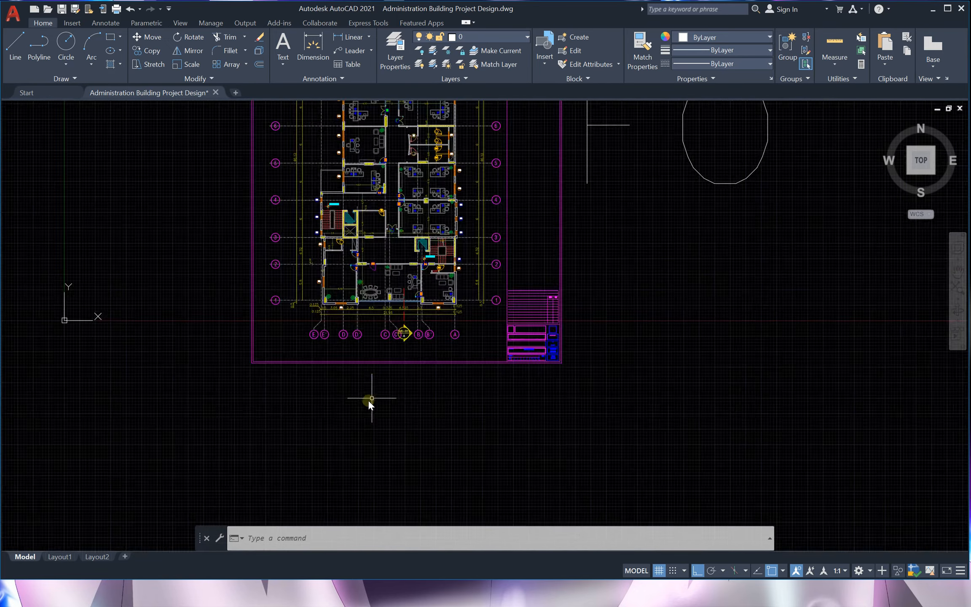
scroll(372, 394, down, 4)
scroll(348, 322, up, 2)
scroll(373, 264, up, 2)
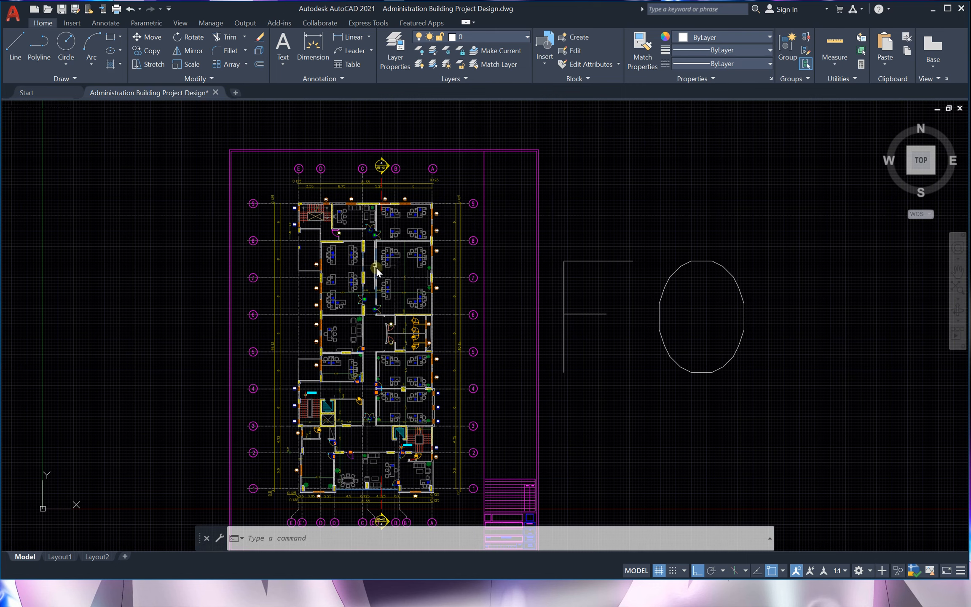
scroll(408, 388, down, 5)
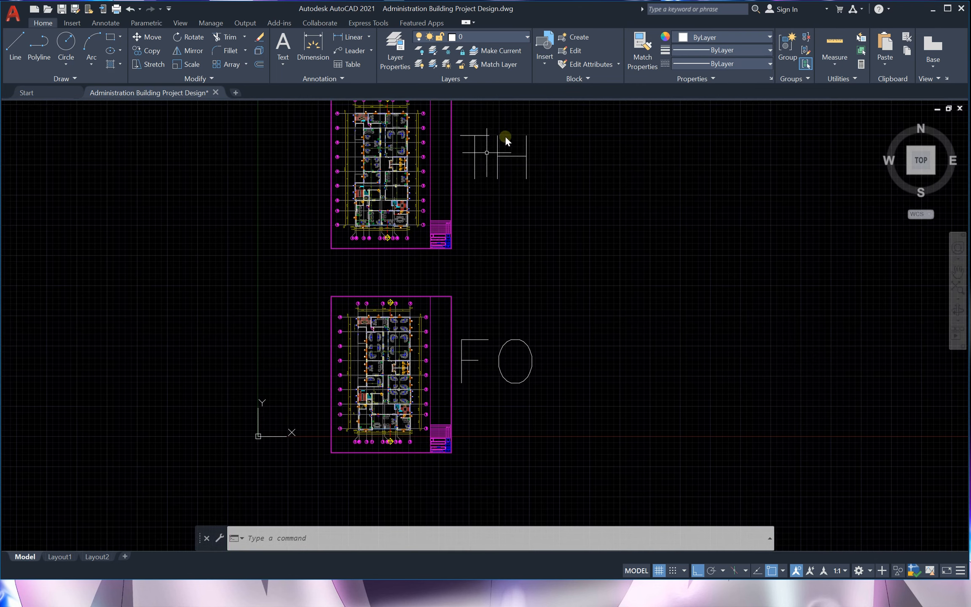
scroll(417, 382, down, 4)
scroll(403, 276, up, 5)
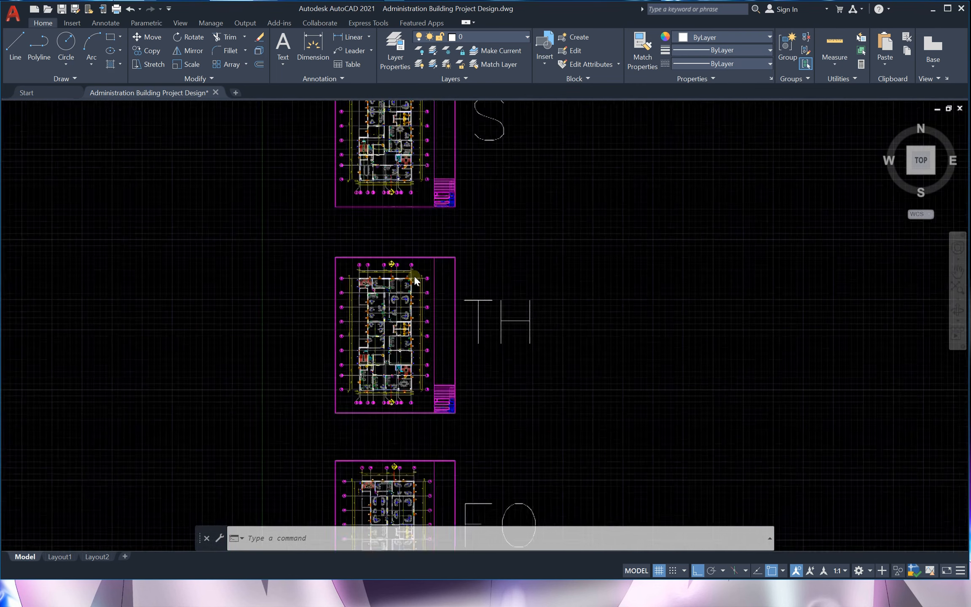
- Compare the floor layouts going up the column from sheet TH through S and F to G
scroll(381, 269, down, 7)
scroll(381, 269, up, 7)
scroll(389, 294, down, 7)
scroll(389, 261, up, 8)
scroll(389, 253, down, 4)
scroll(380, 151, up, 4)
scroll(370, 176, down, 5)
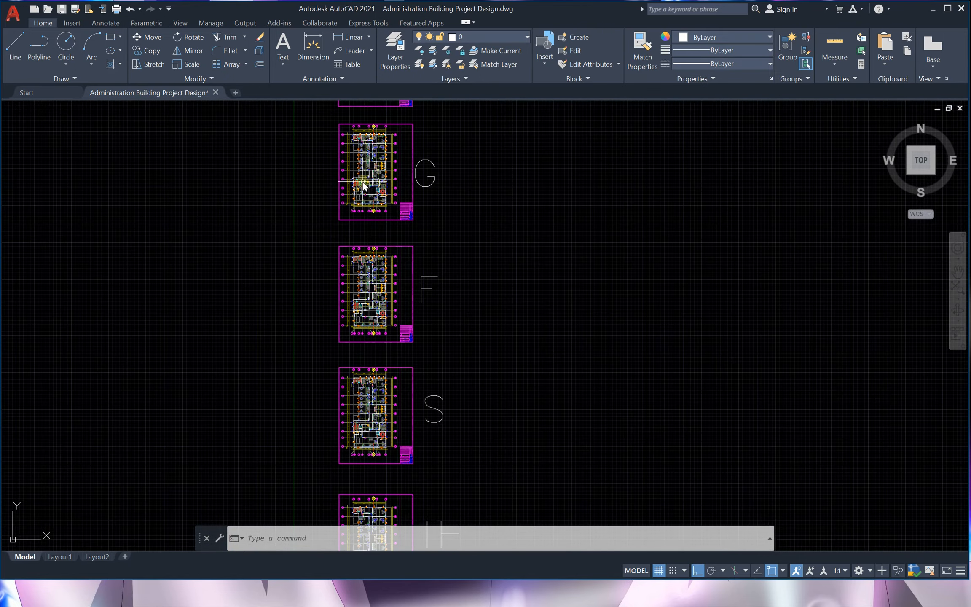
scroll(375, 149, up, 5)
scroll(386, 329, down, 3)
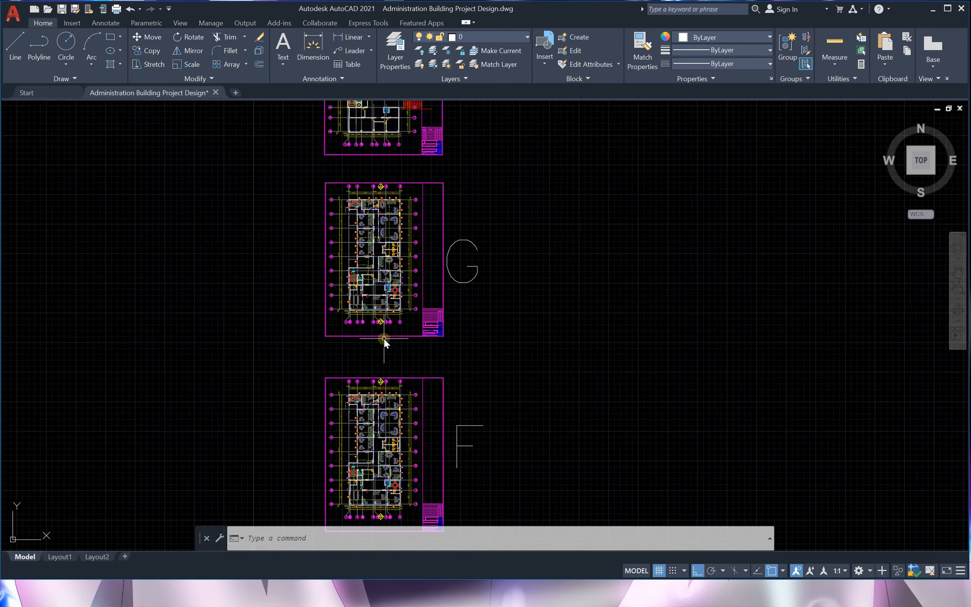
- Examine the office rooms, doors and furniture up close and compare the F and S floor plans
scroll(427, 205, up, 5)
scroll(427, 205, up, 6)
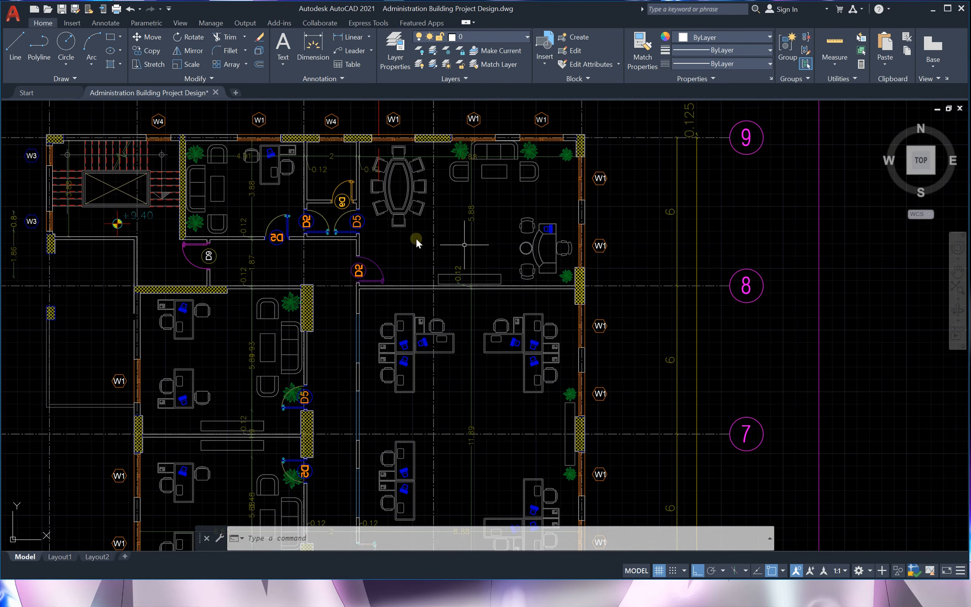
scroll(362, 196, down, 5)
scroll(361, 191, down, 5)
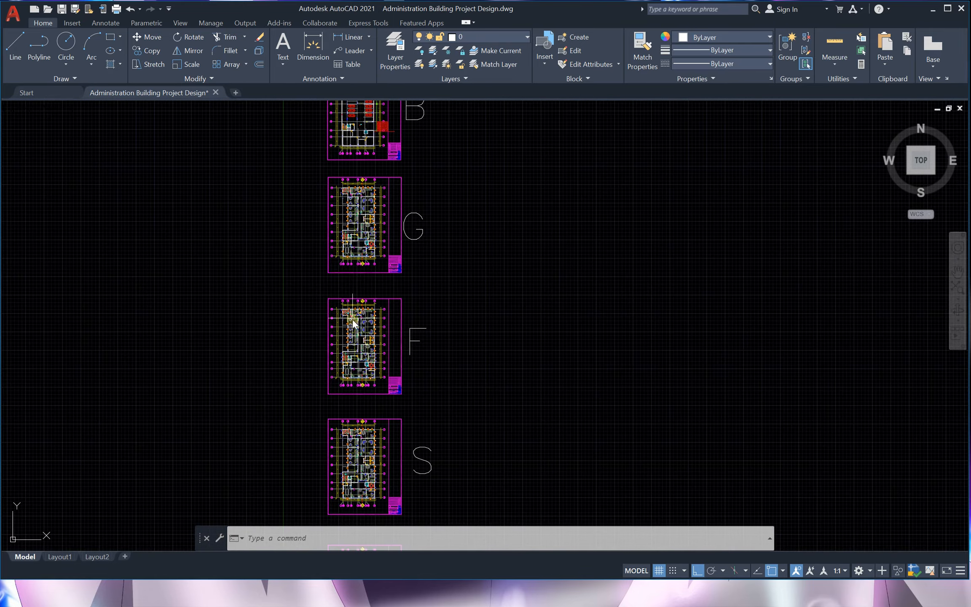
scroll(353, 325, up, 8)
scroll(379, 217, down, 8)
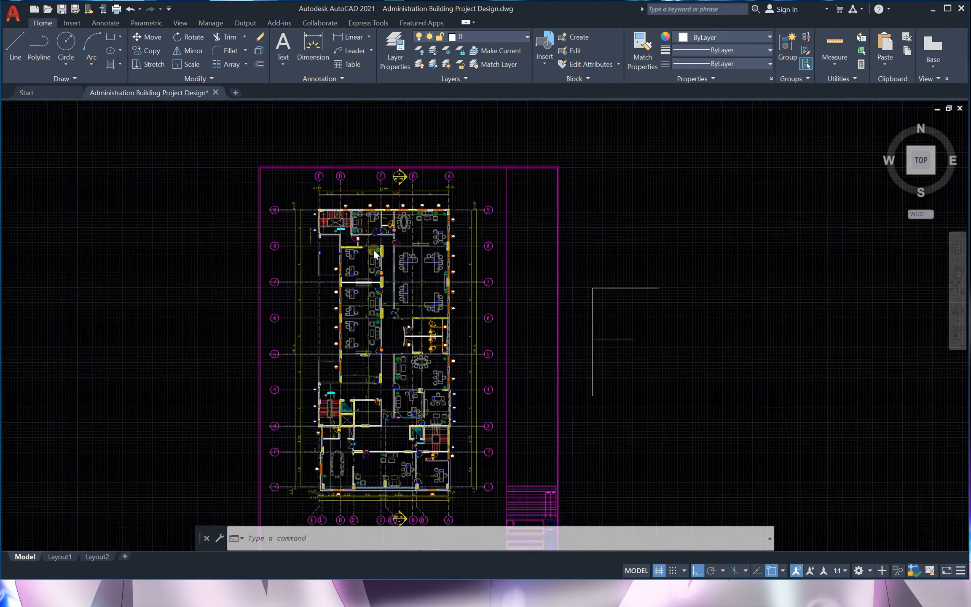
scroll(379, 368, up, 3)
scroll(382, 370, up, 3)
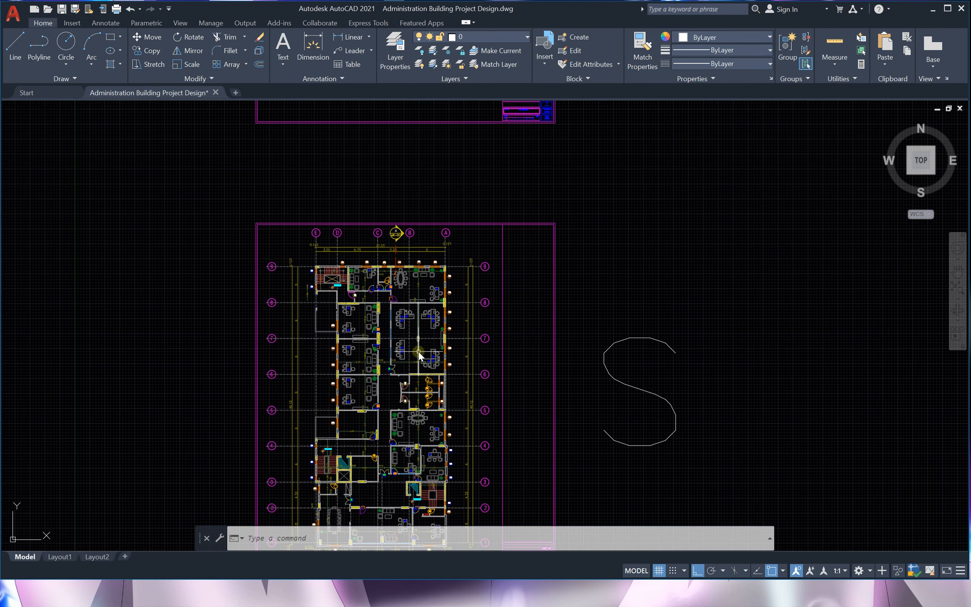
scroll(387, 374, down, 10)
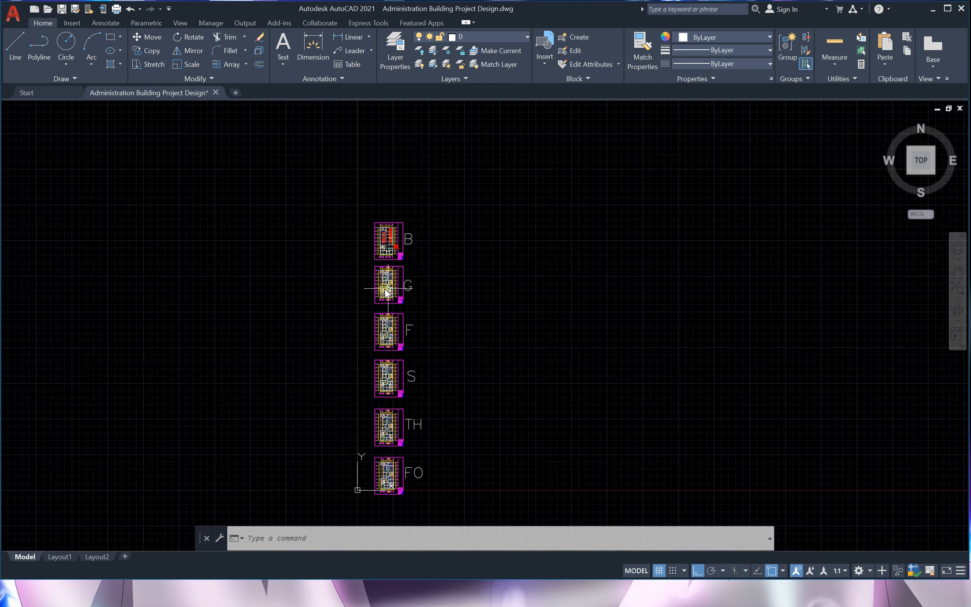
- Examine the car parking layout on sheet B and the axis grid and dimensions on sheet G
scroll(387, 234, up, 10)
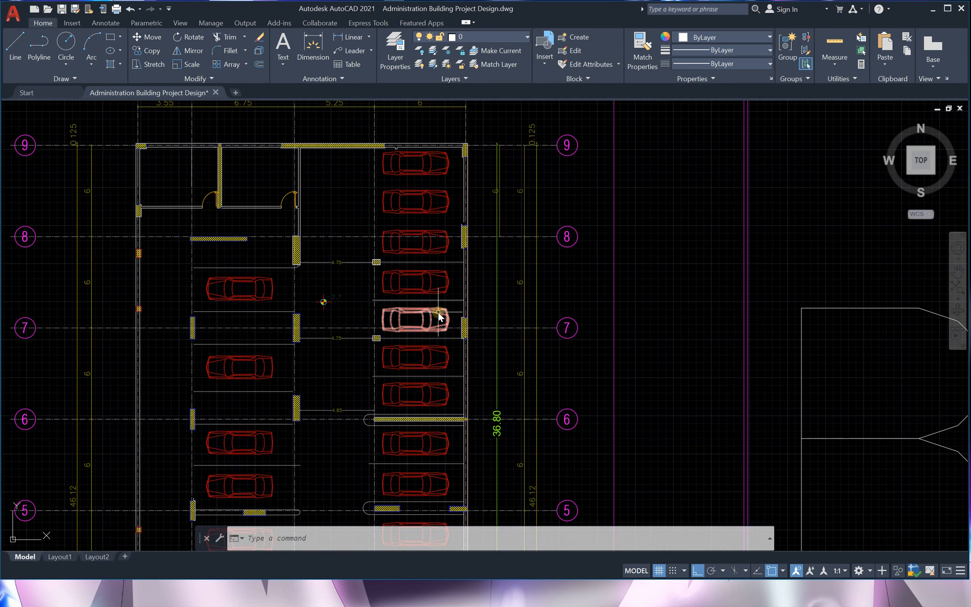
scroll(433, 177, down, 4)
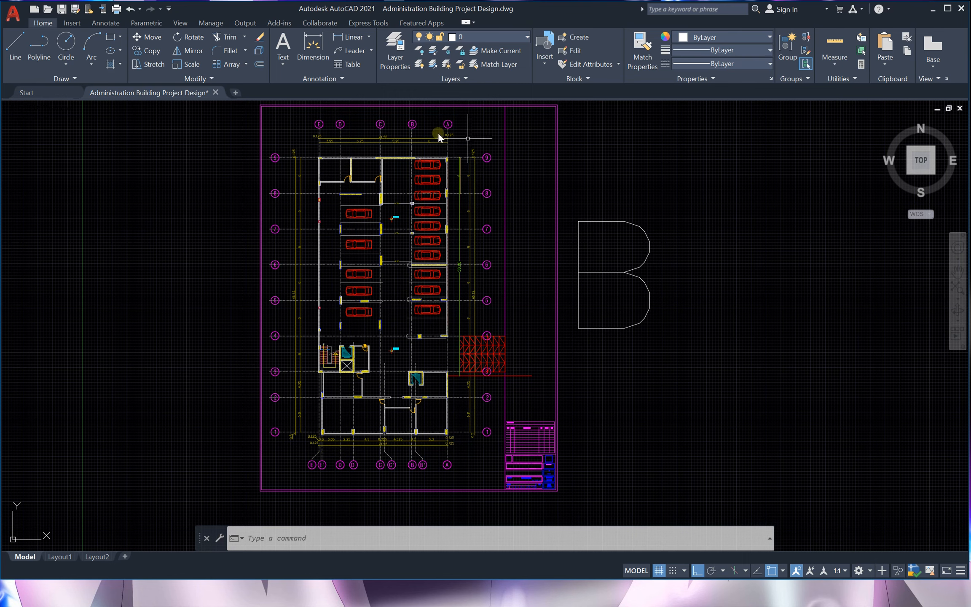
scroll(433, 250, down, 10)
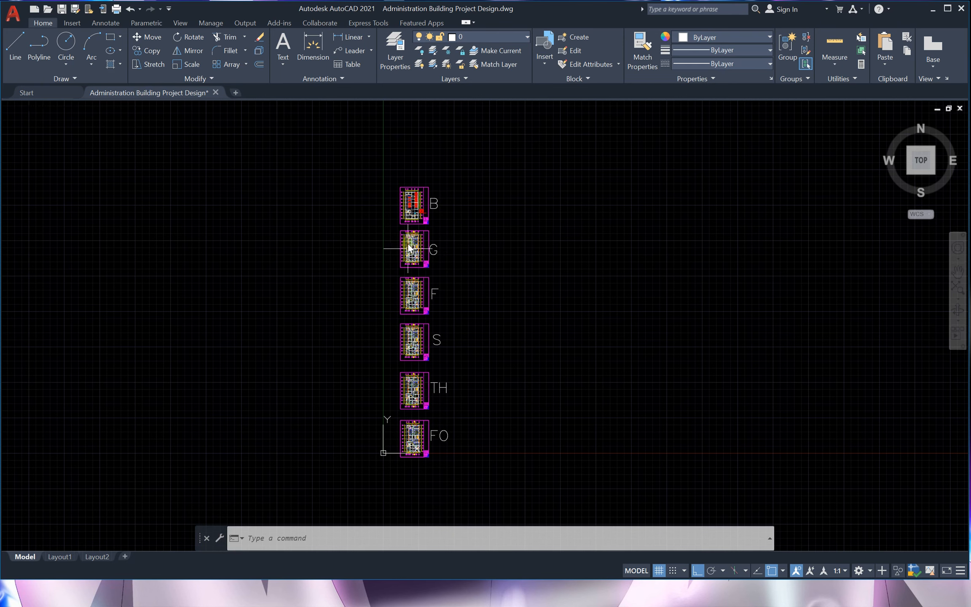
scroll(410, 238, up, 5)
scroll(467, 242, up, 2)
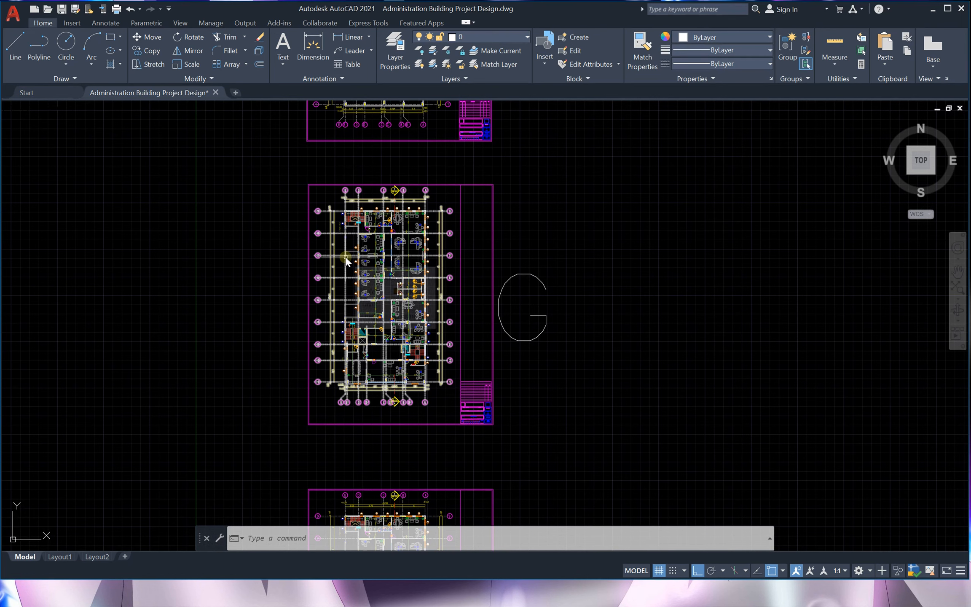
mouse_move(346, 257)
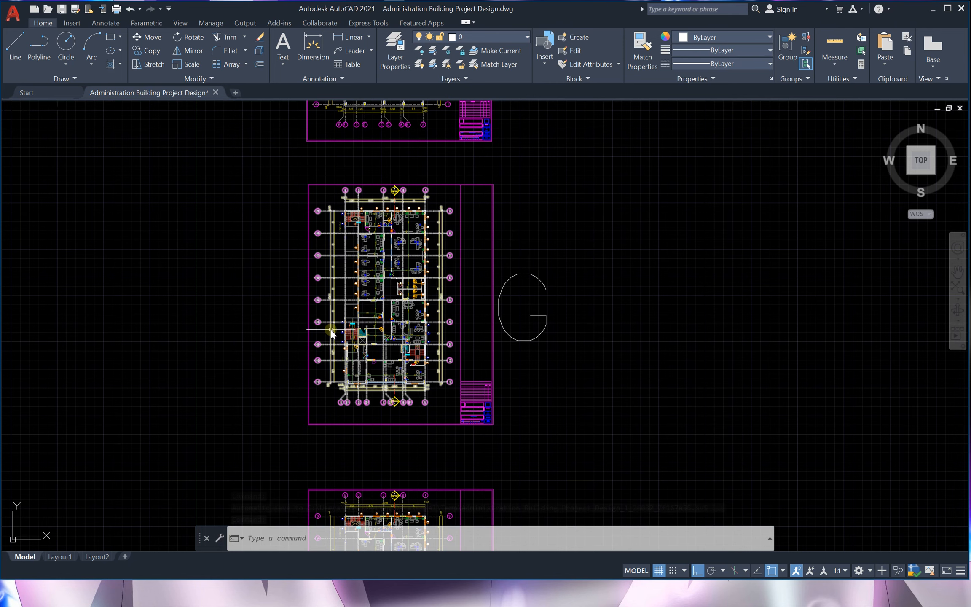
scroll(448, 263, down, 6)
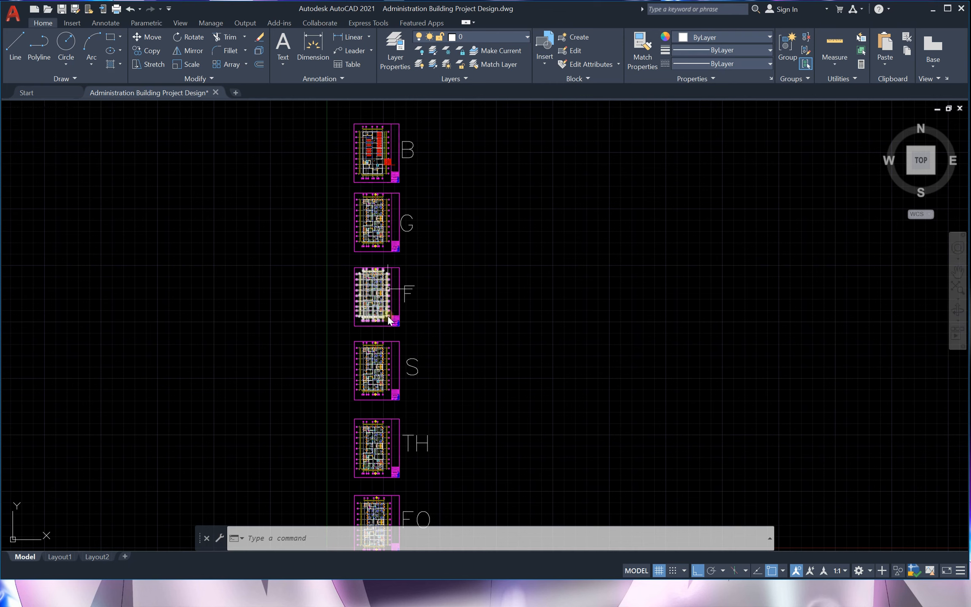
scroll(375, 188, up, 6)
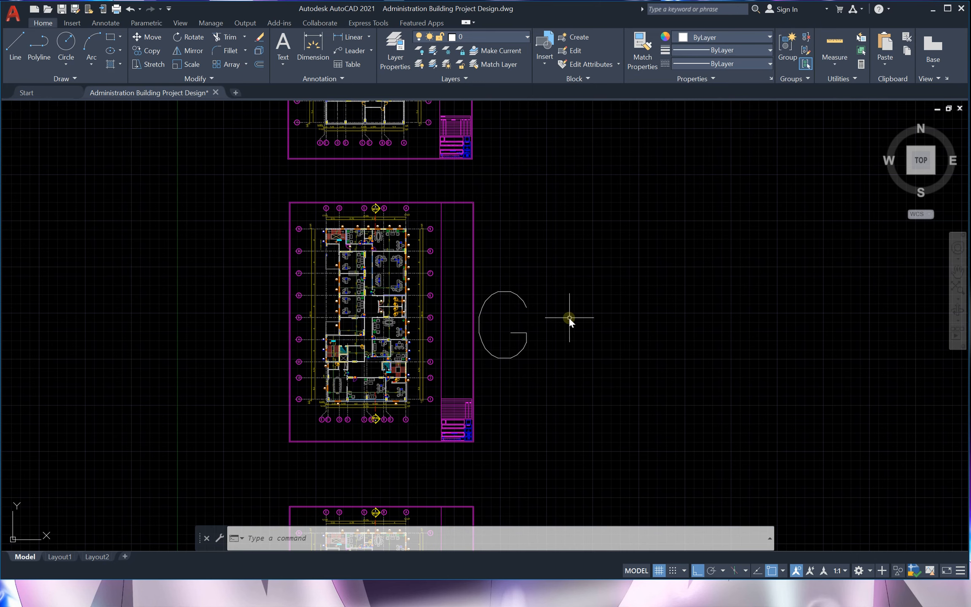
- Copy the complete plan sheet G, including its G letter label, to the clipboard
scroll(397, 187, up, 2)
scroll(396, 169, down, 7)
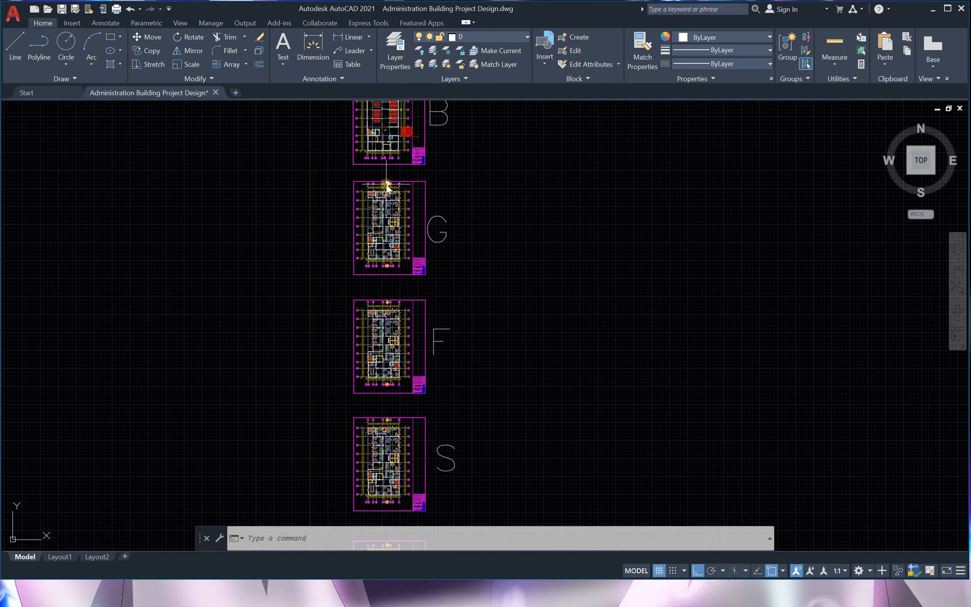
scroll(386, 184, up, 6)
scroll(387, 194, down, 2)
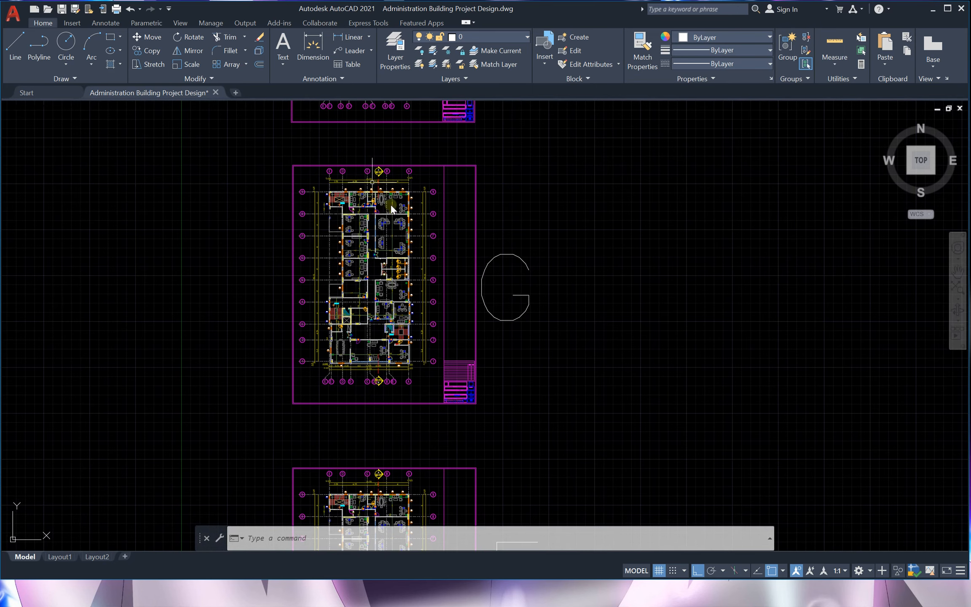
click(585, 149)
click(244, 432)
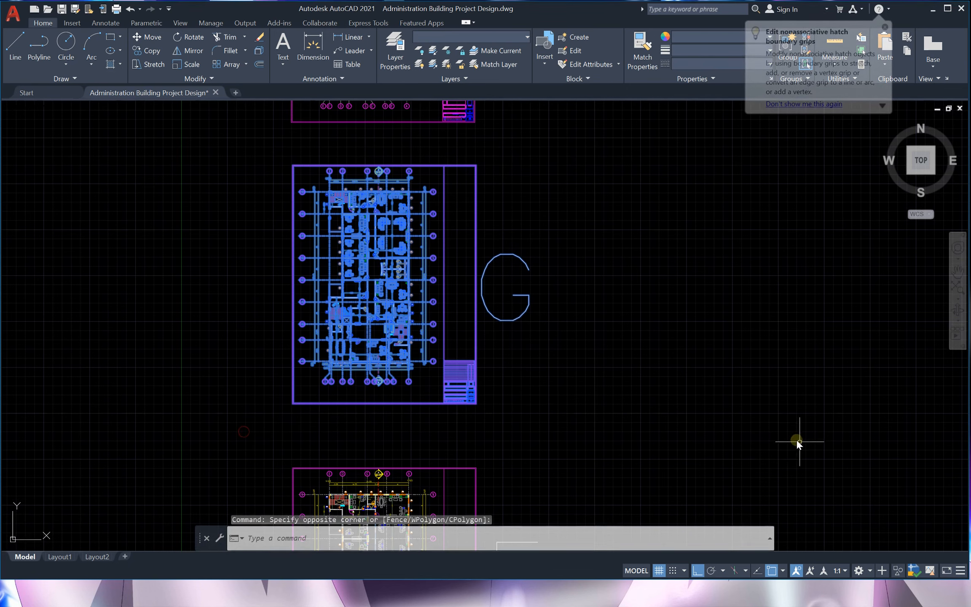
click(885, 27)
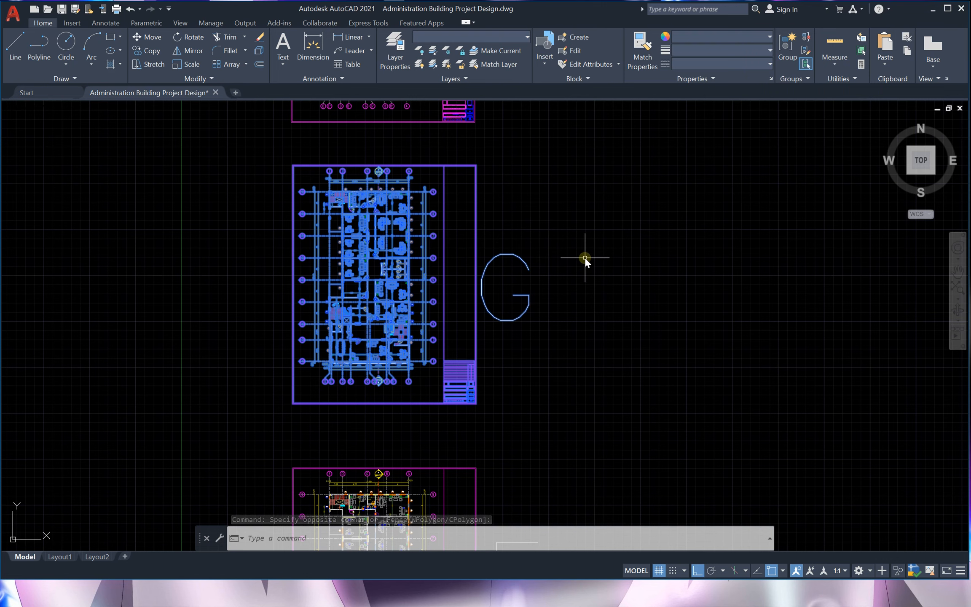
key(ctrl+c)
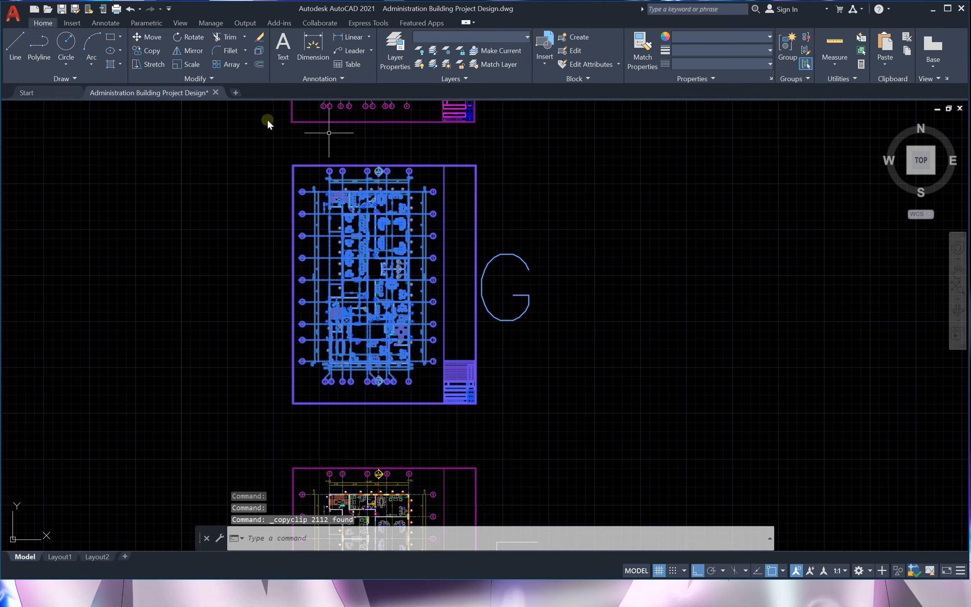
- Create a new drawing and paste the copied plan sheet G into it, accepting blank block attributes
click(236, 93)
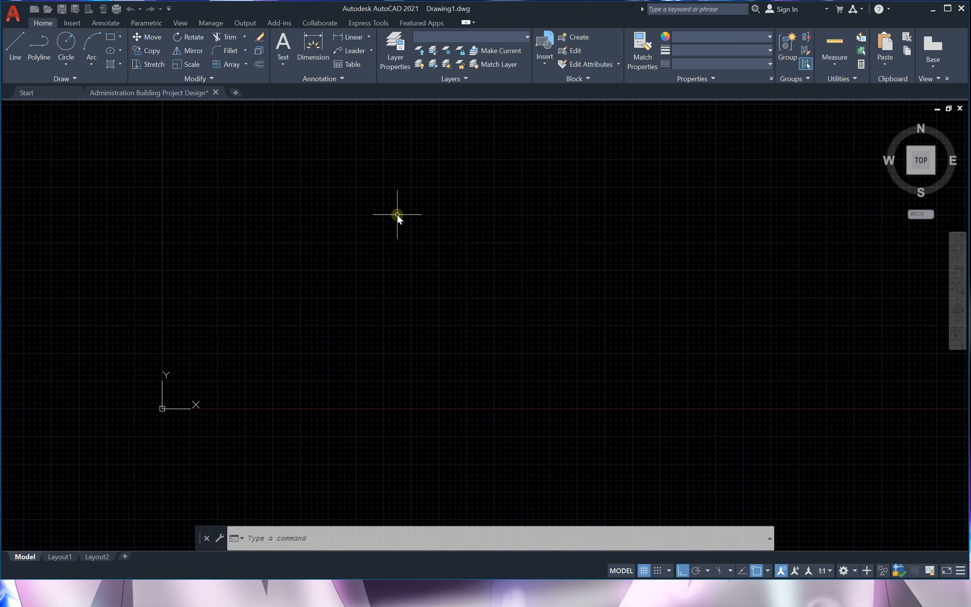
scroll(447, 168, up, 5)
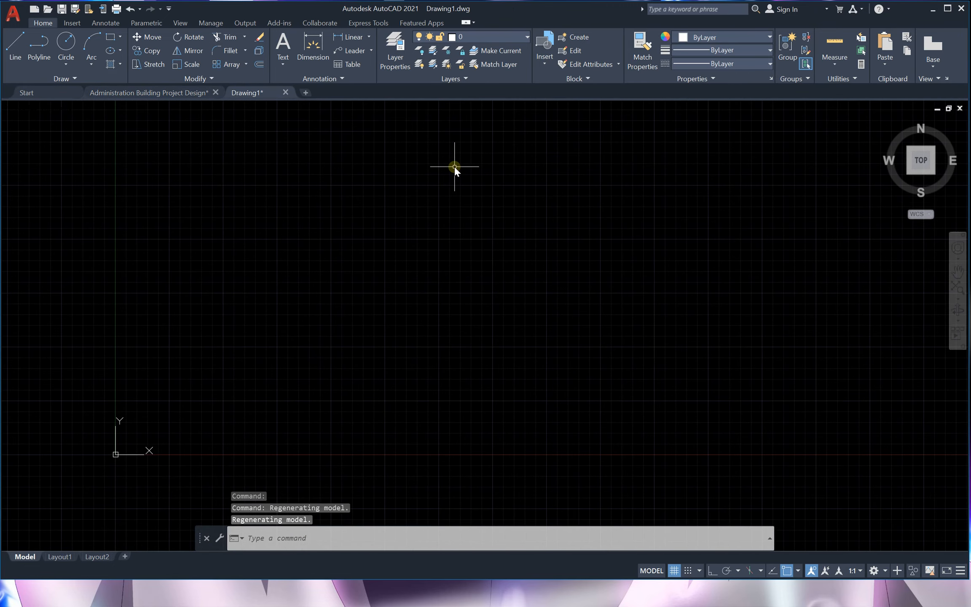
key(ctrl+v)
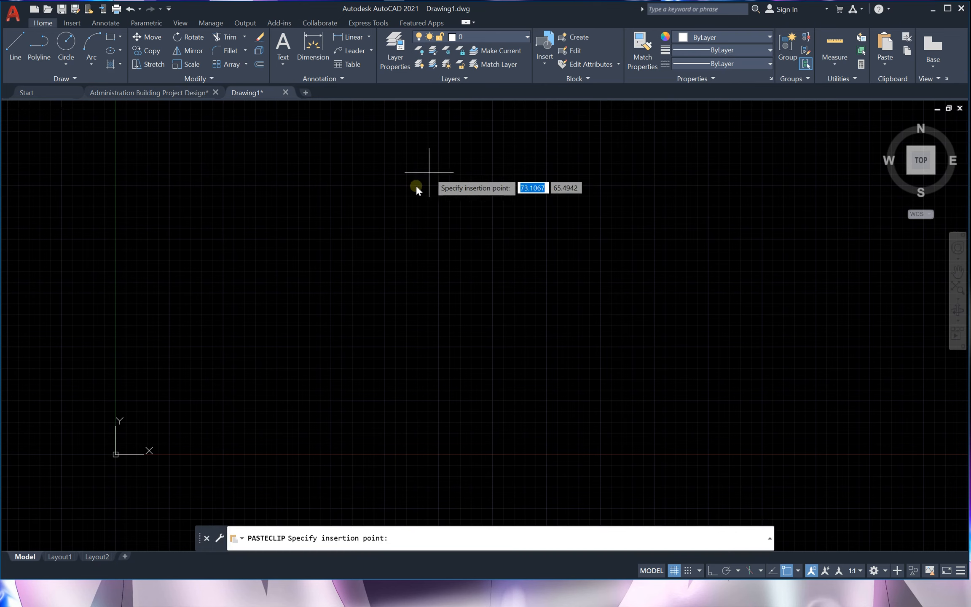
scroll(368, 313, down, 2)
scroll(369, 316, down, 5)
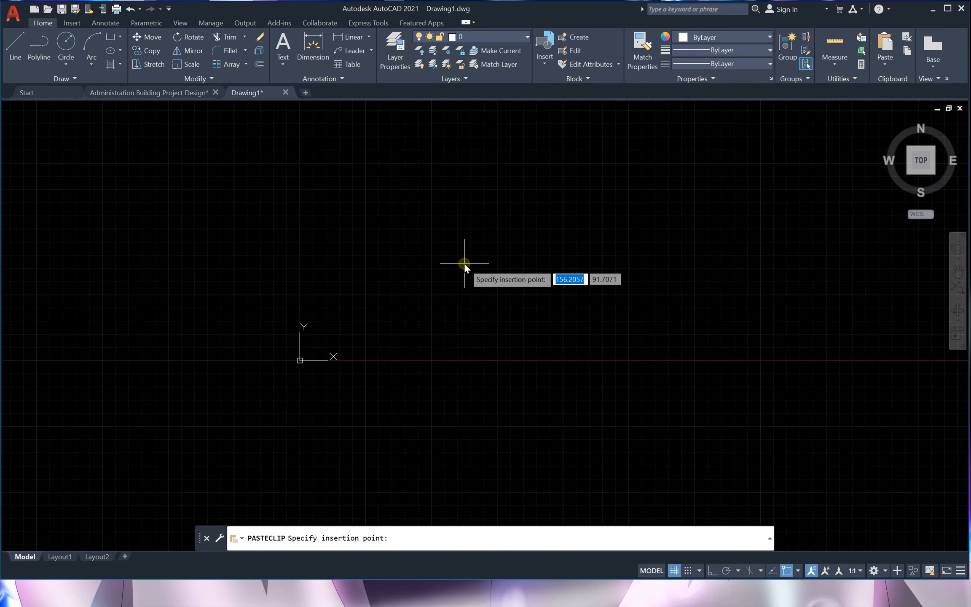
scroll(444, 274, up, 5)
click(358, 314)
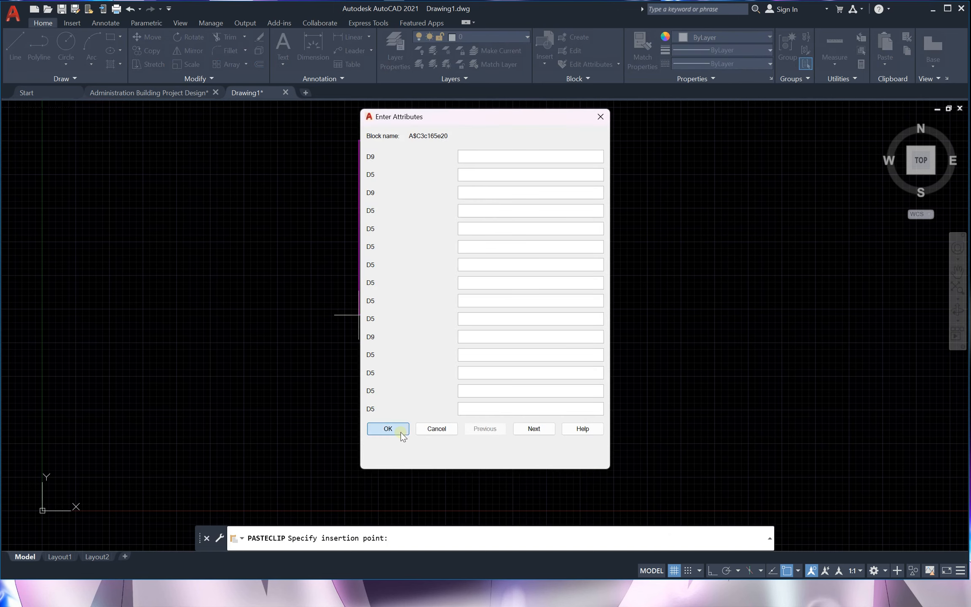
click(387, 428)
scroll(388, 378, down, 3)
scroll(412, 313, up, 6)
scroll(432, 158, down, 4)
scroll(402, 241, up, 4)
scroll(367, 295, down, 2)
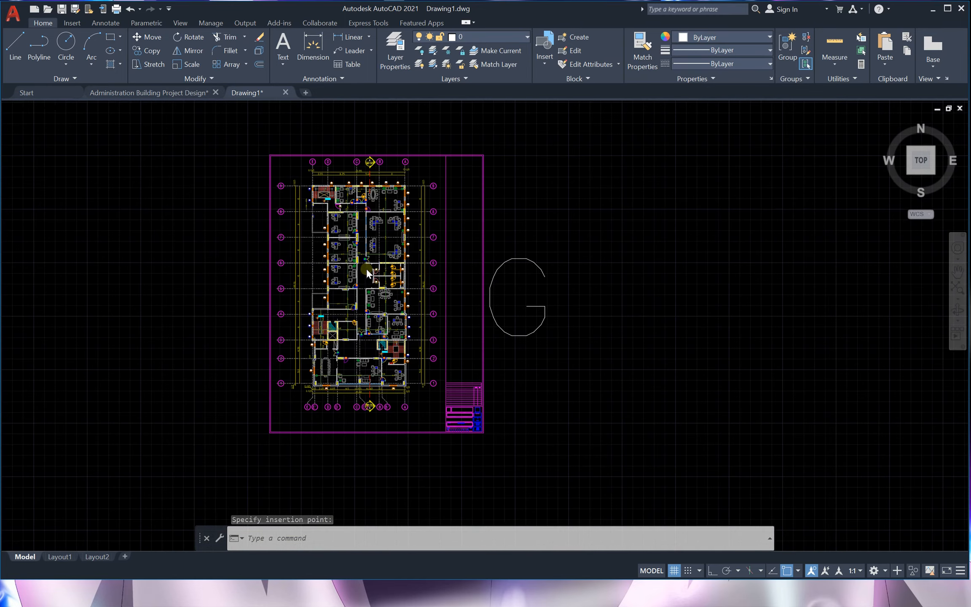
scroll(367, 271, up, 2)
scroll(375, 264, down, 2)
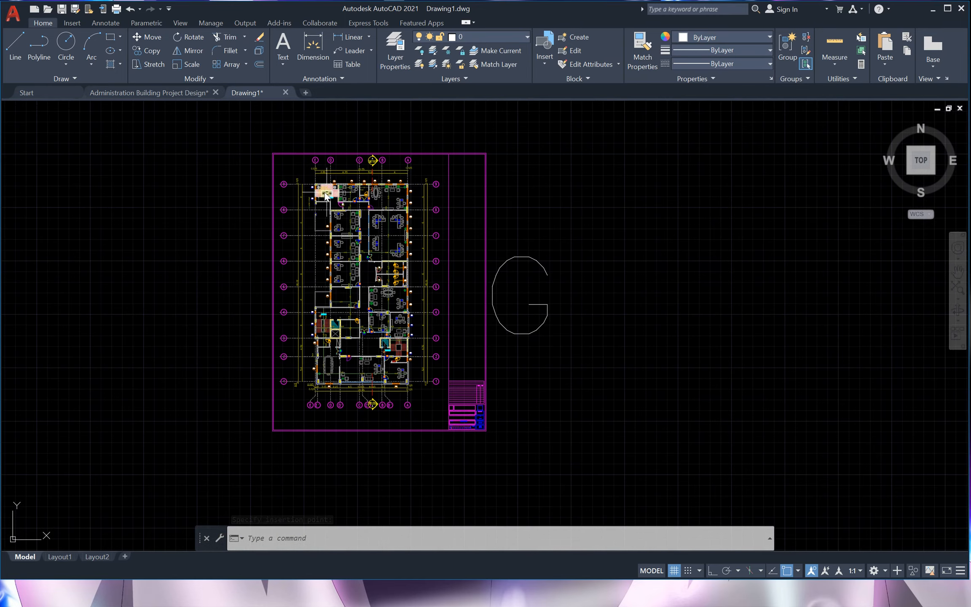
- Save the new drawing as Ground-Floor.dwg in the Lighting System folder
click(76, 11)
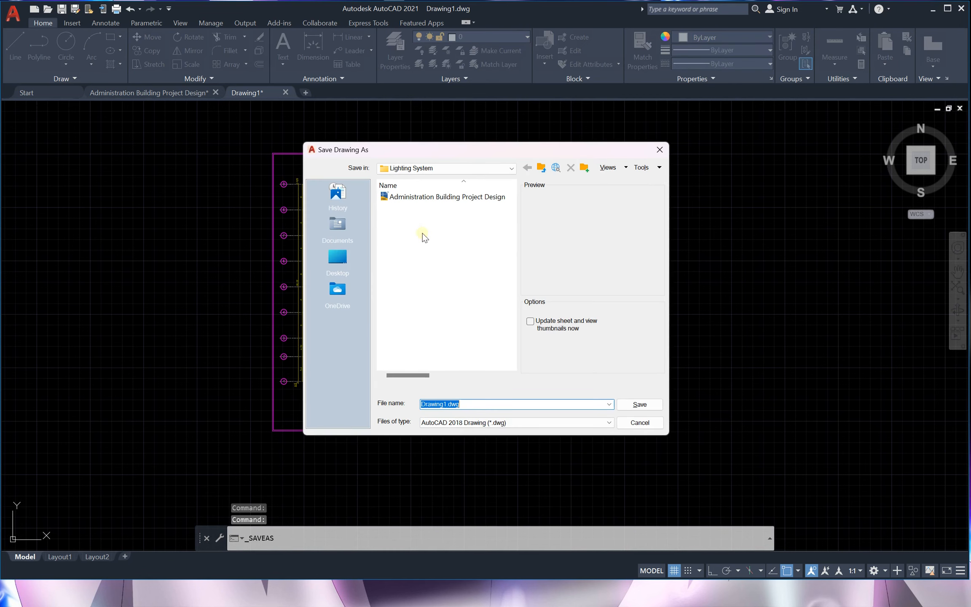
click(445, 404)
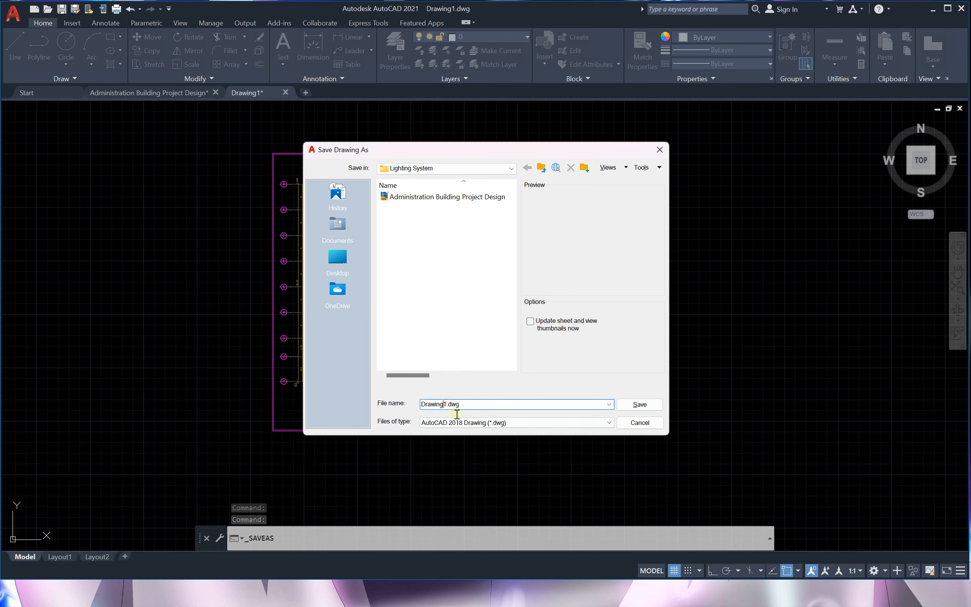
key(BackSpace)
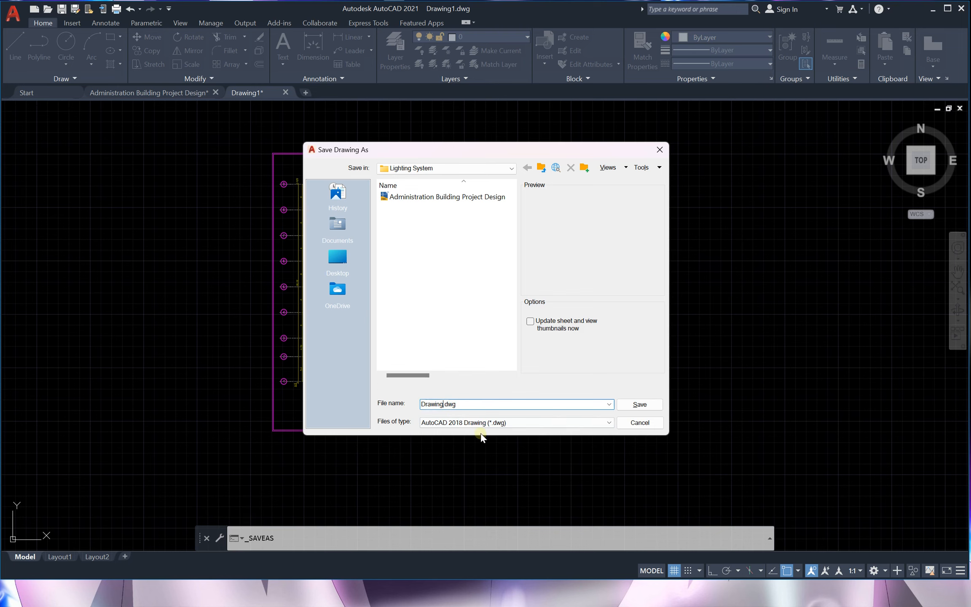
key(Caps_Lock)
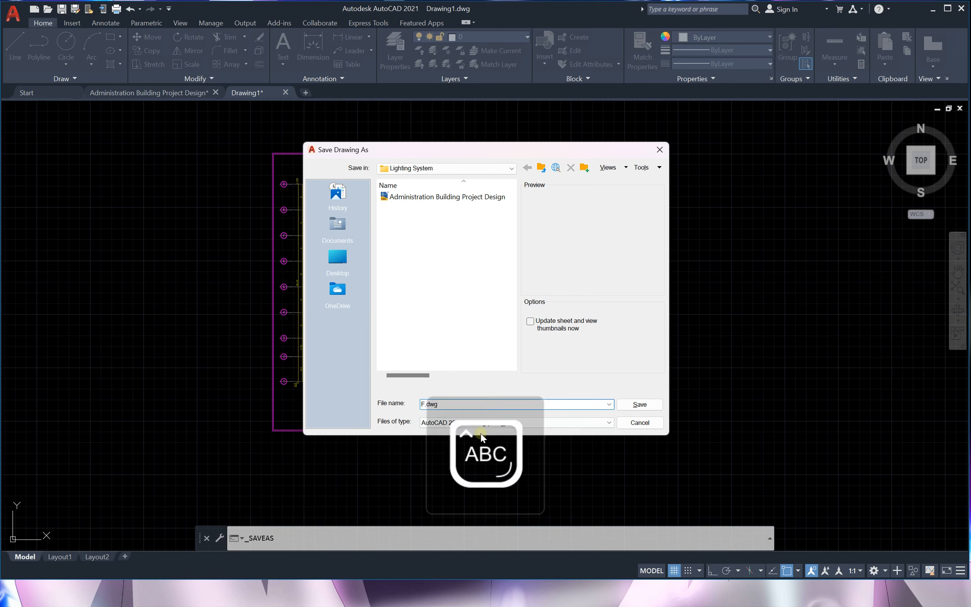
text(G)
key(Caps_Lock)
key(Caps_Lock)
key(Caps_Lock)
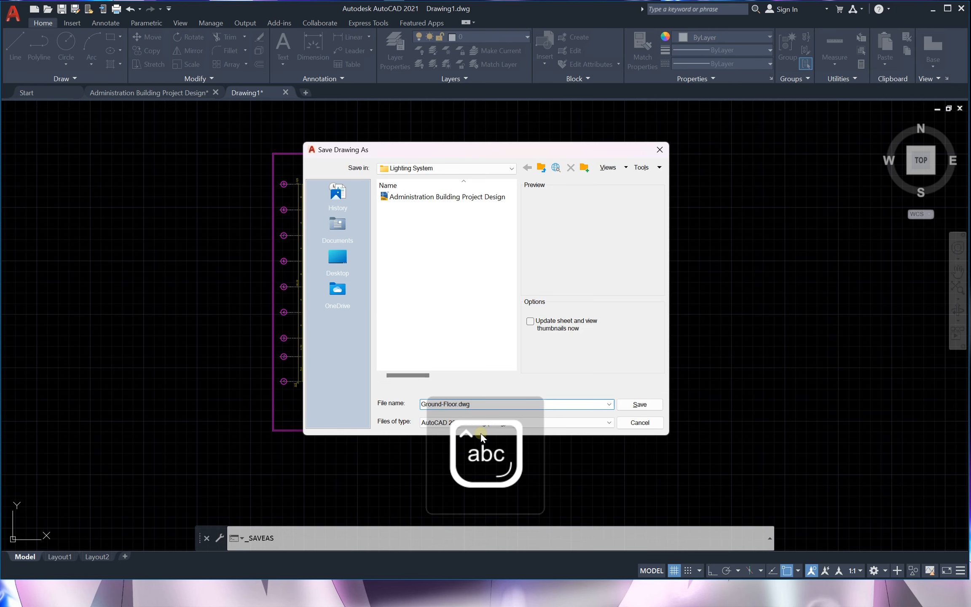
click(632, 404)
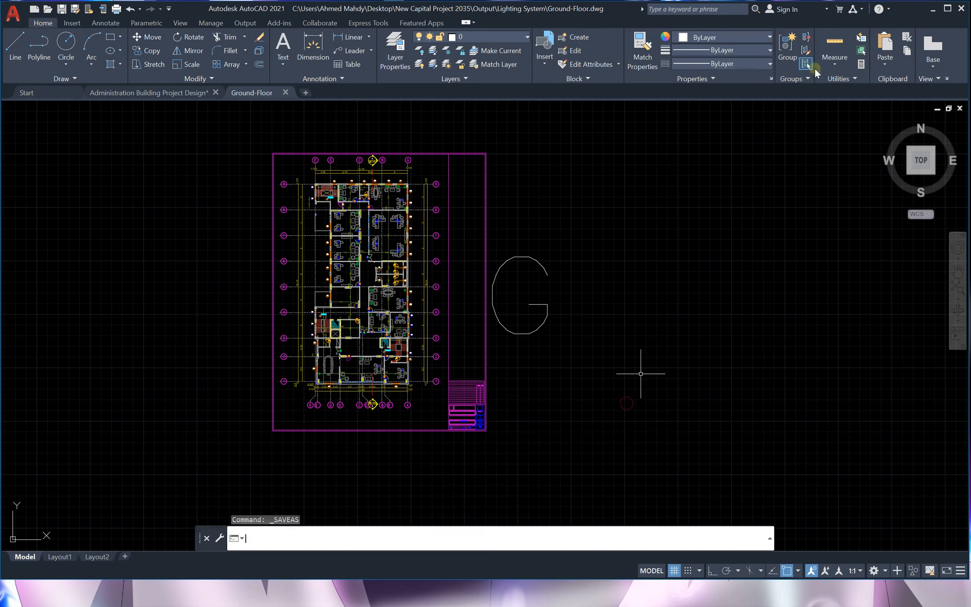
- Switch to the desktop and move the New Capital Project 2035 folder icon up, closer to the drawing file icon
click(932, 9)
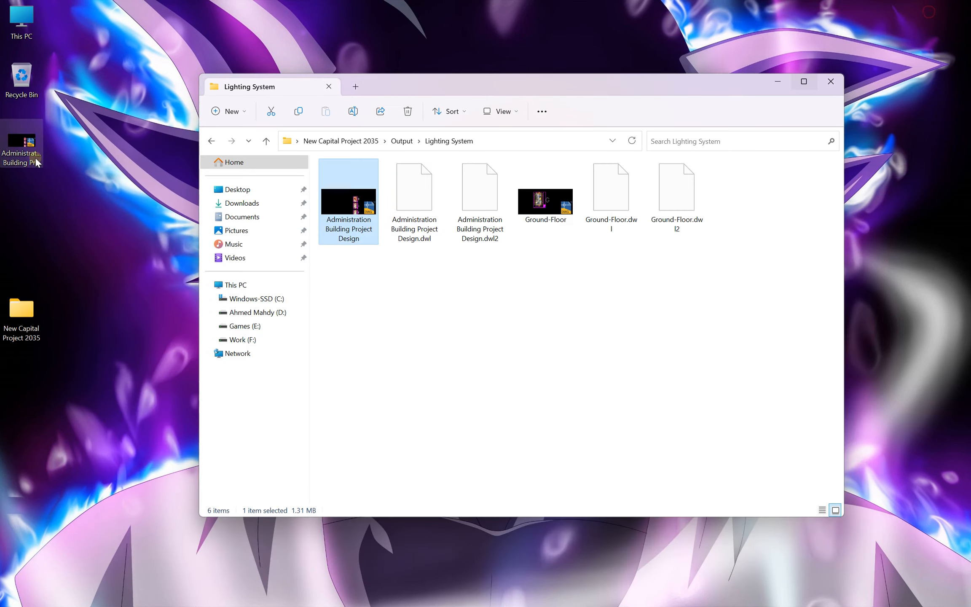
drag(19, 327, 28, 272)
click(603, 321)
- Copy the Ground-Floor drawing file from the Lighting System folder and return to the Output folder
click(546, 216)
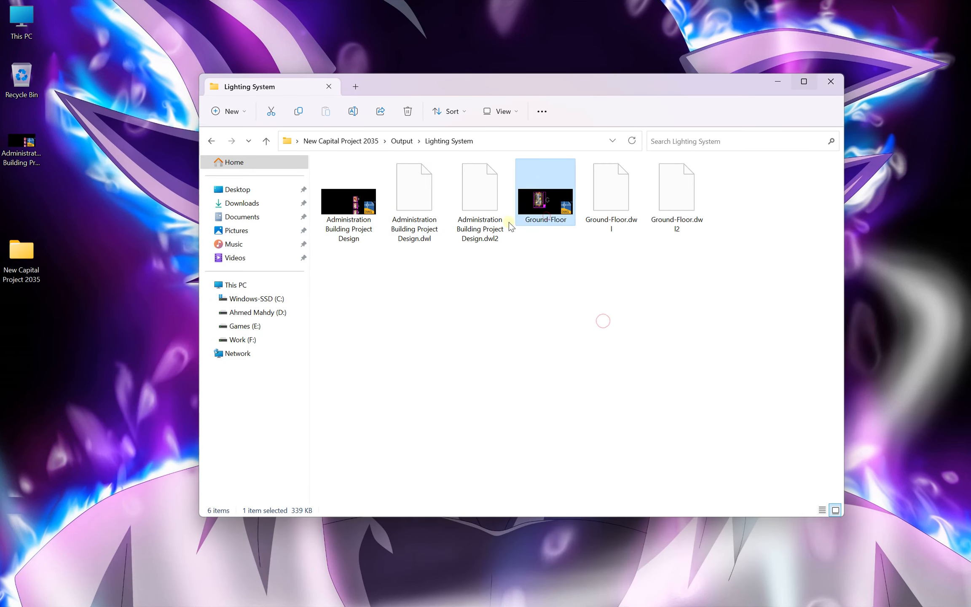
right_click(543, 213)
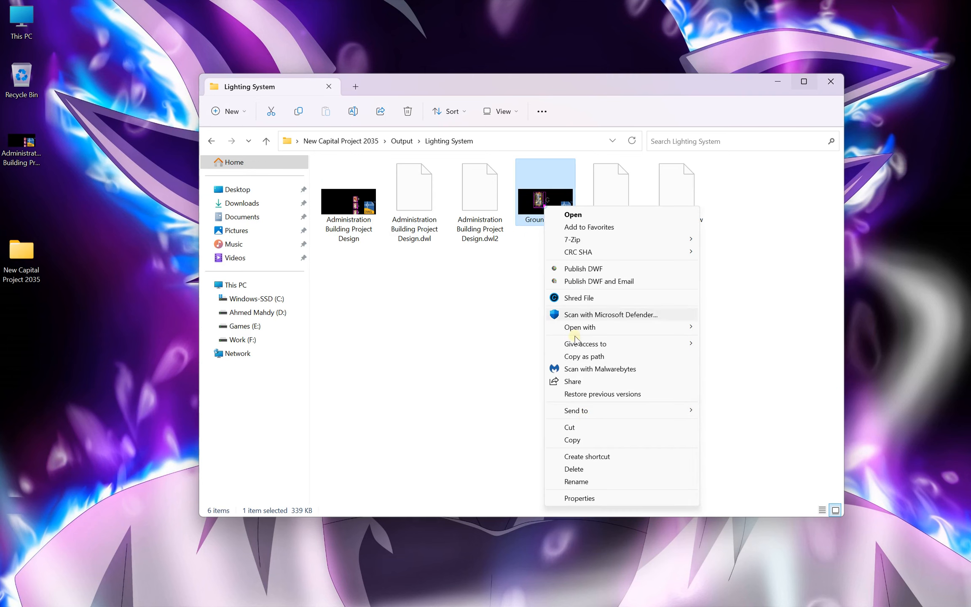
click(584, 439)
click(403, 141)
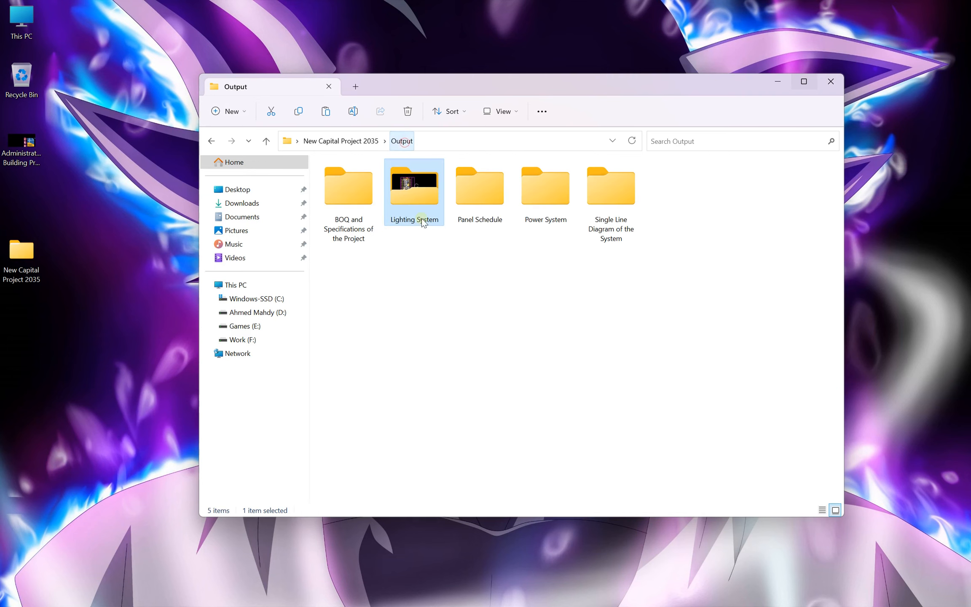
double_click(484, 213)
click(419, 141)
click(404, 142)
click(407, 142)
- Paste the copied Ground-Floor drawing into the Power System folder
double_click(535, 202)
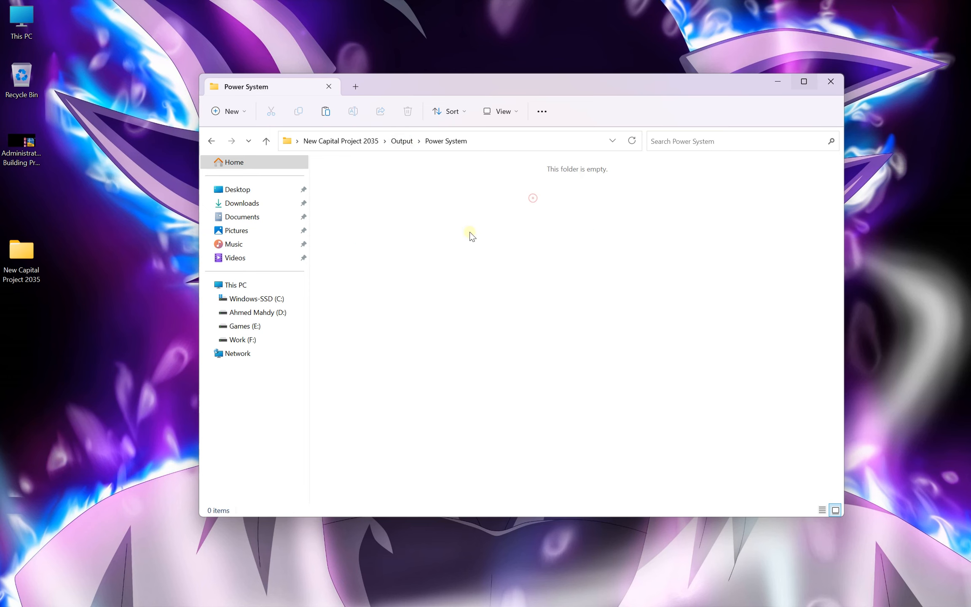
right_click(463, 223)
click(497, 309)
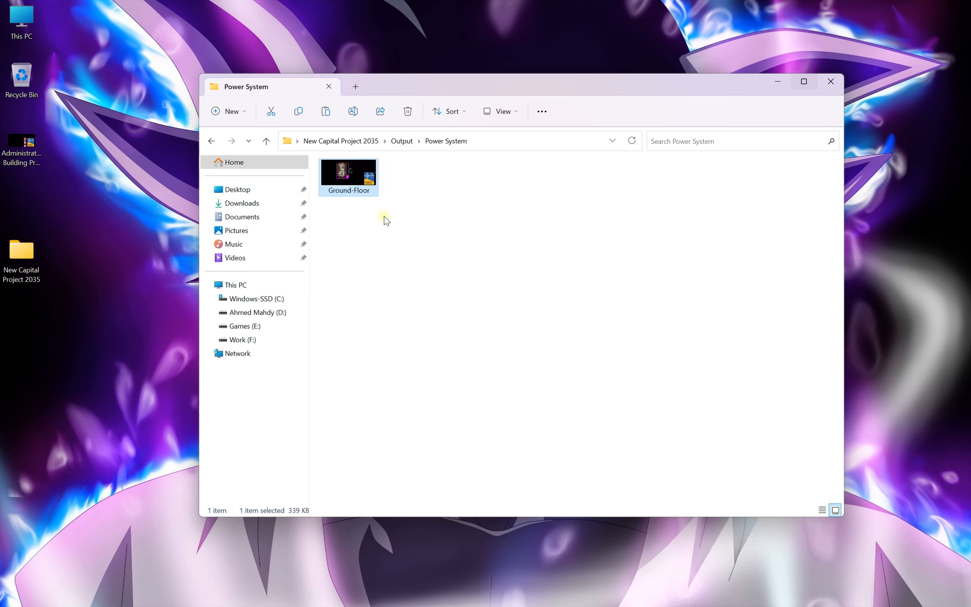
- Return to the Lighting System folder and open its Ground-Floor drawing in AutoCAD
click(402, 141)
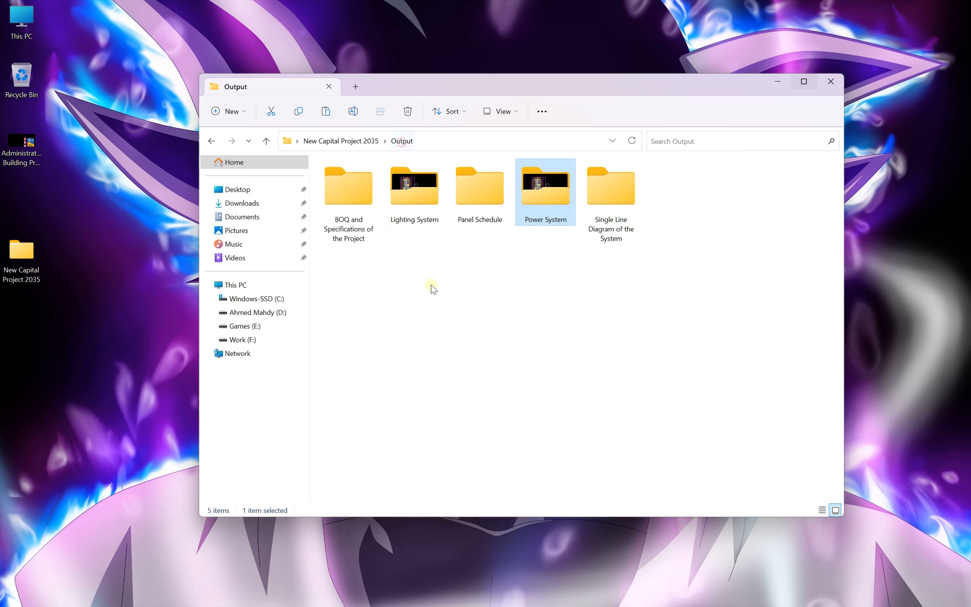
double_click(414, 185)
click(541, 212)
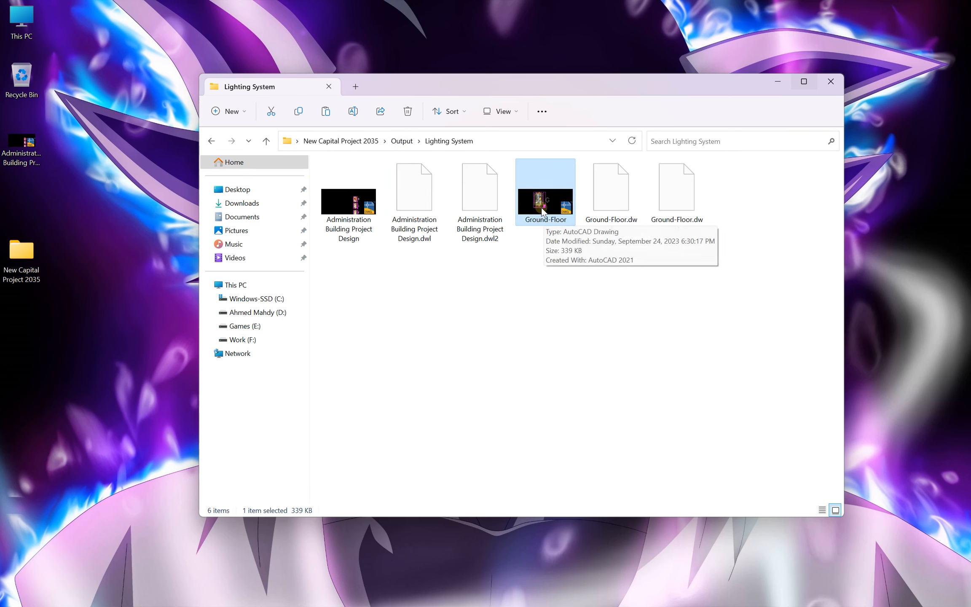
double_click(556, 219)
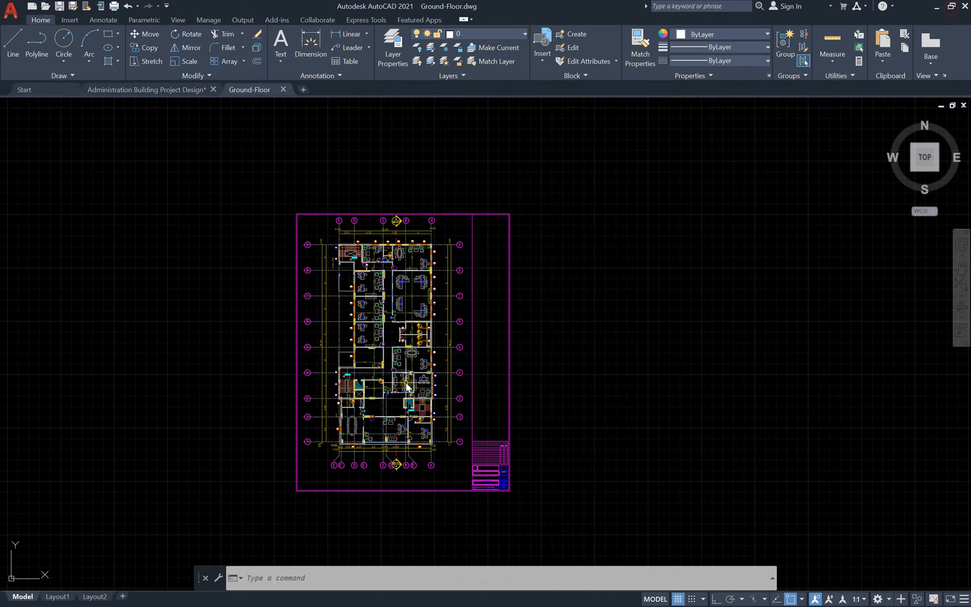
- Examine the ground-floor plan's axis grid, dimensions and rooms, and check what a crossing selection at the staircase near axes E and 9 picks up
scroll(332, 245, up, 4)
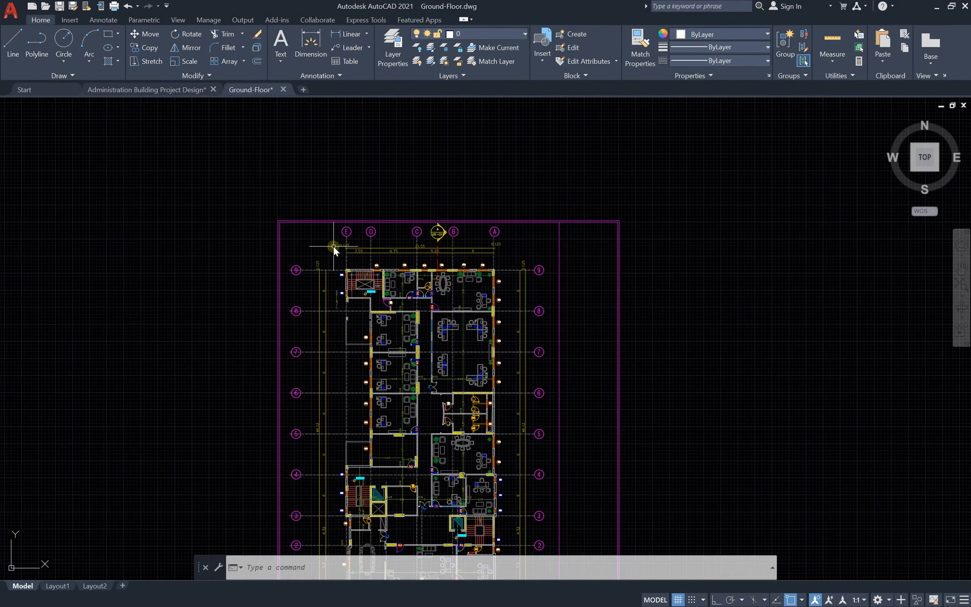
scroll(214, 150, down, 4)
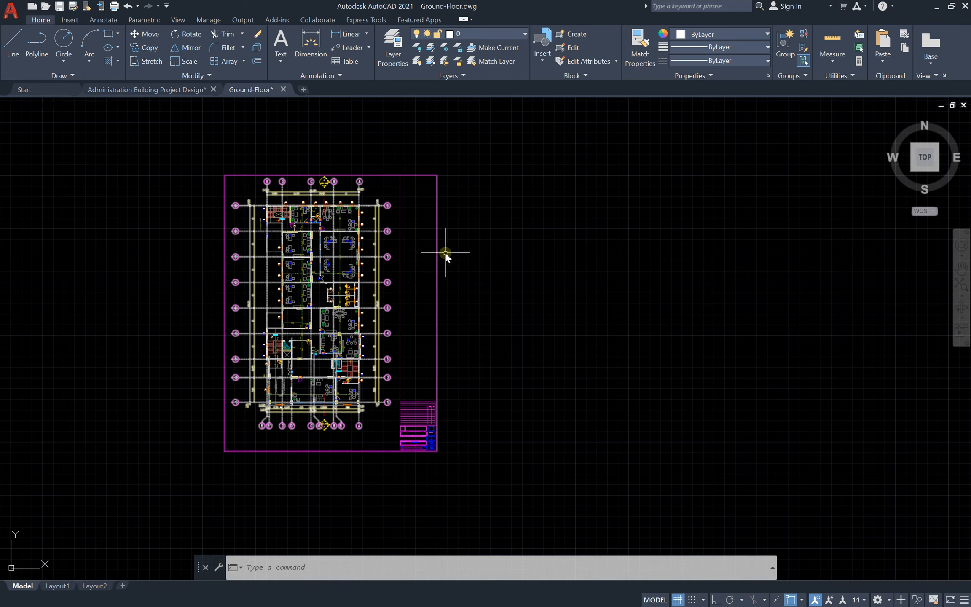
scroll(438, 236, up, 3)
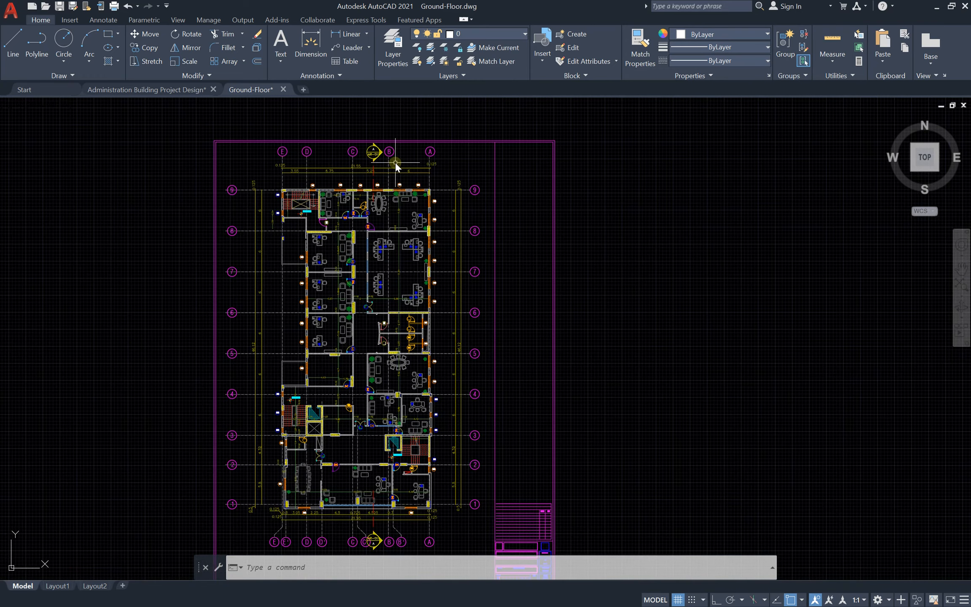
scroll(276, 219, up, 4)
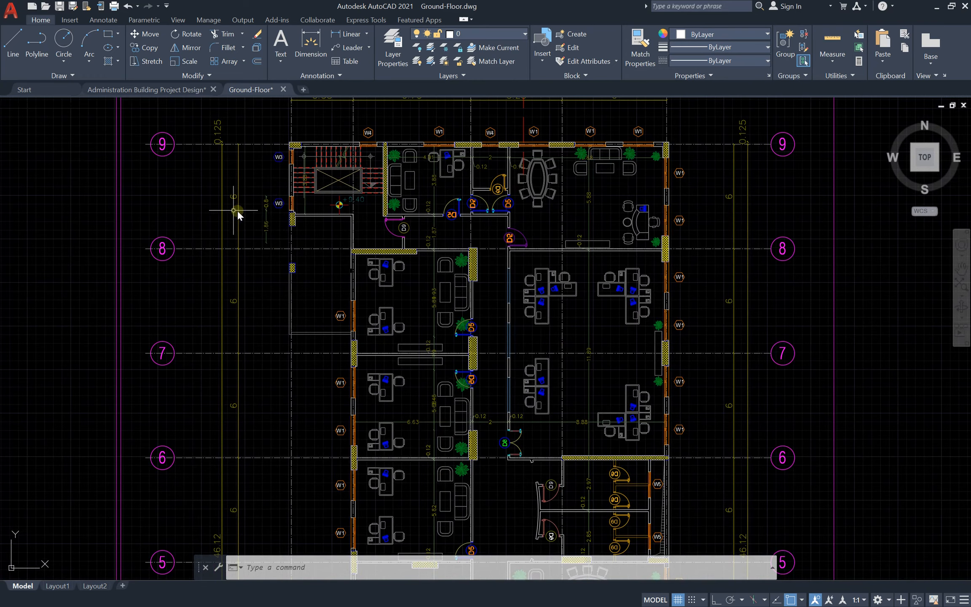
scroll(173, 195, down, 4)
scroll(188, 130, up, 6)
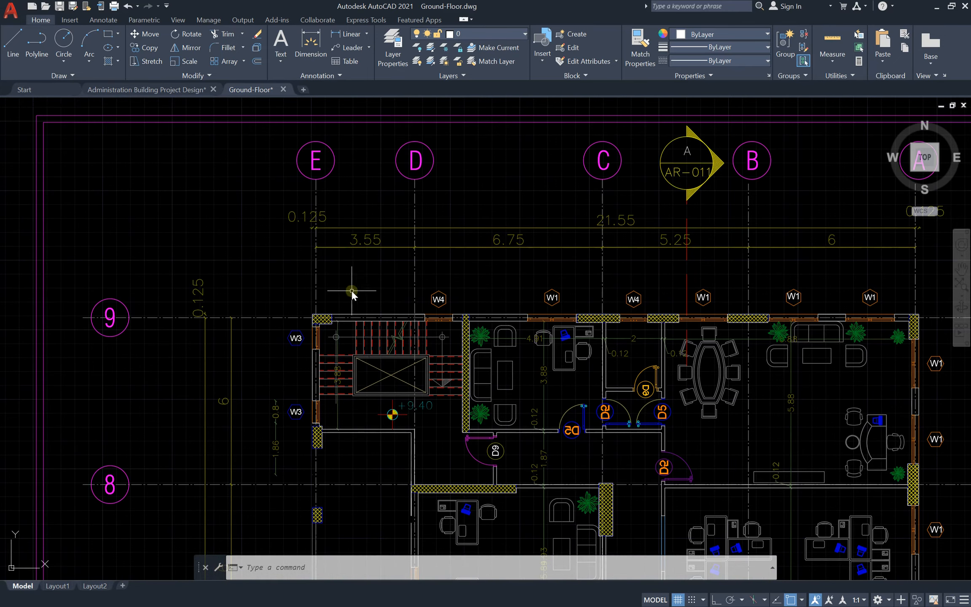
click(400, 278)
click(315, 345)
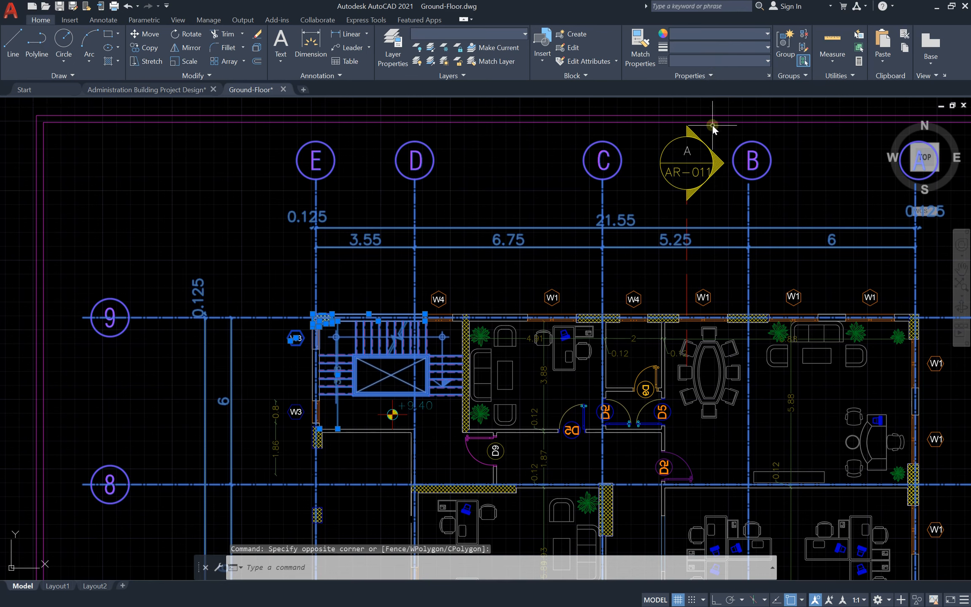
scroll(392, 156, down, 6)
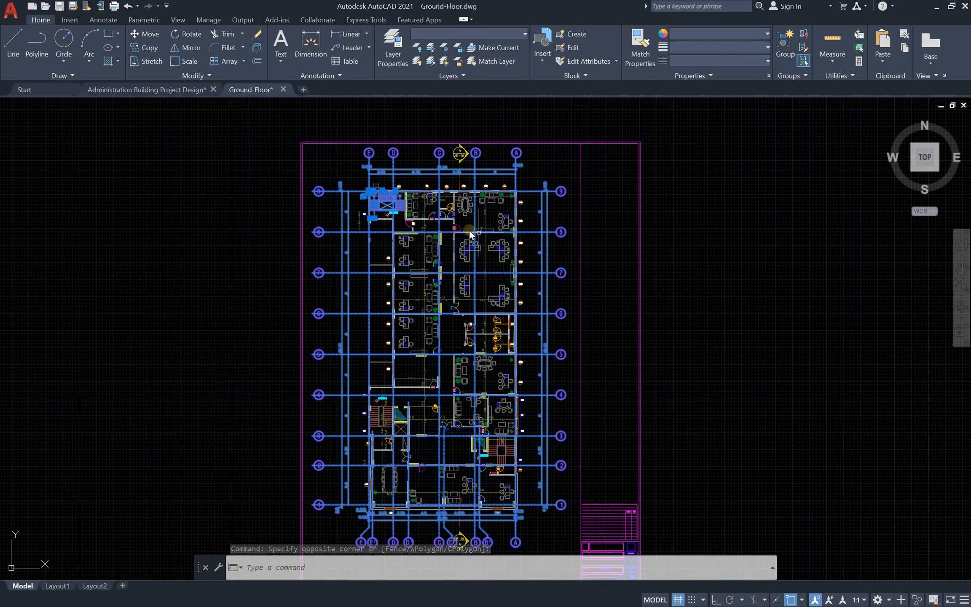
key(Escape)
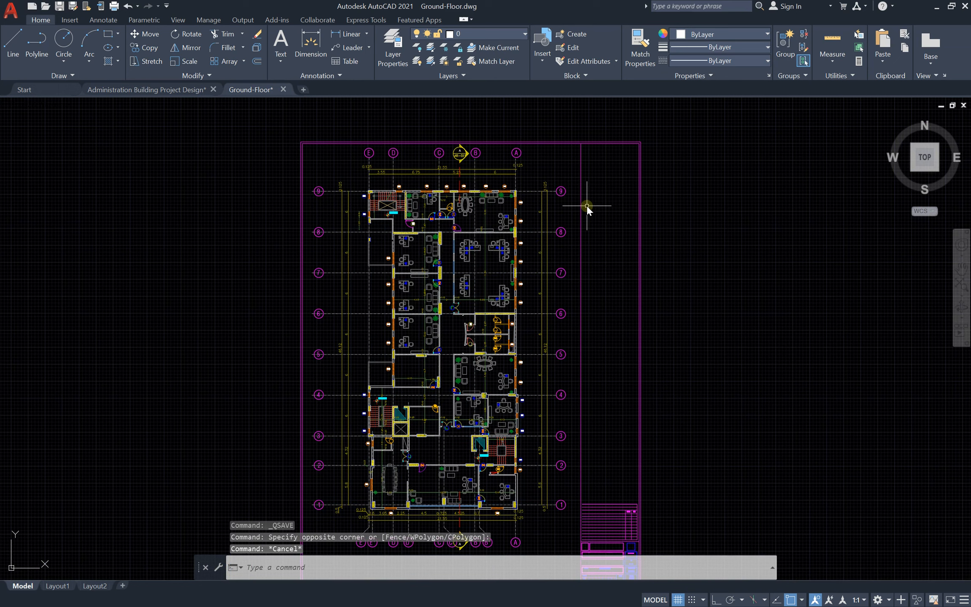
- Open the layer properties of the ground-floor drawing and look through the complete list of layers
text(LA)
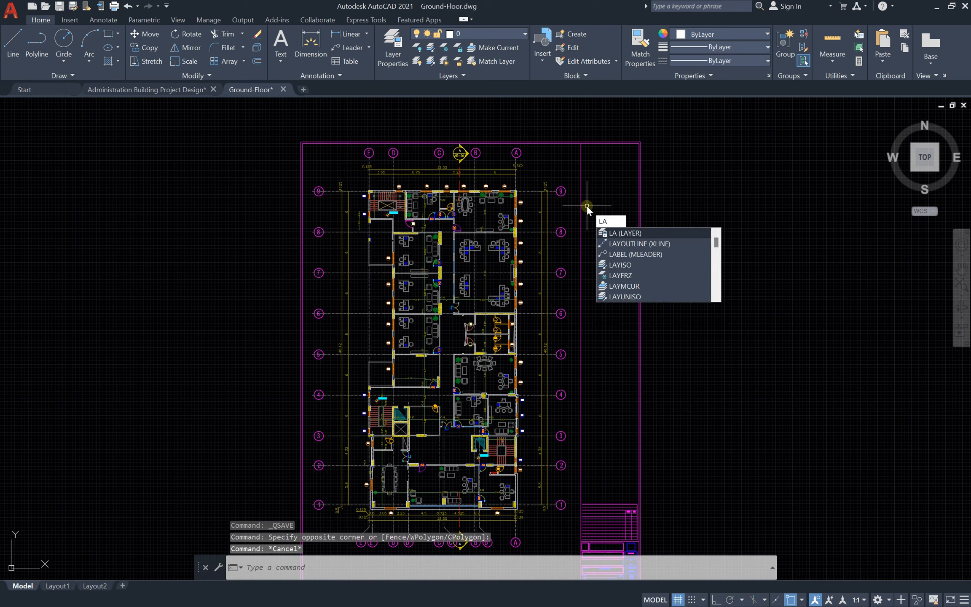
key(Return)
scroll(146, 159, down, 1)
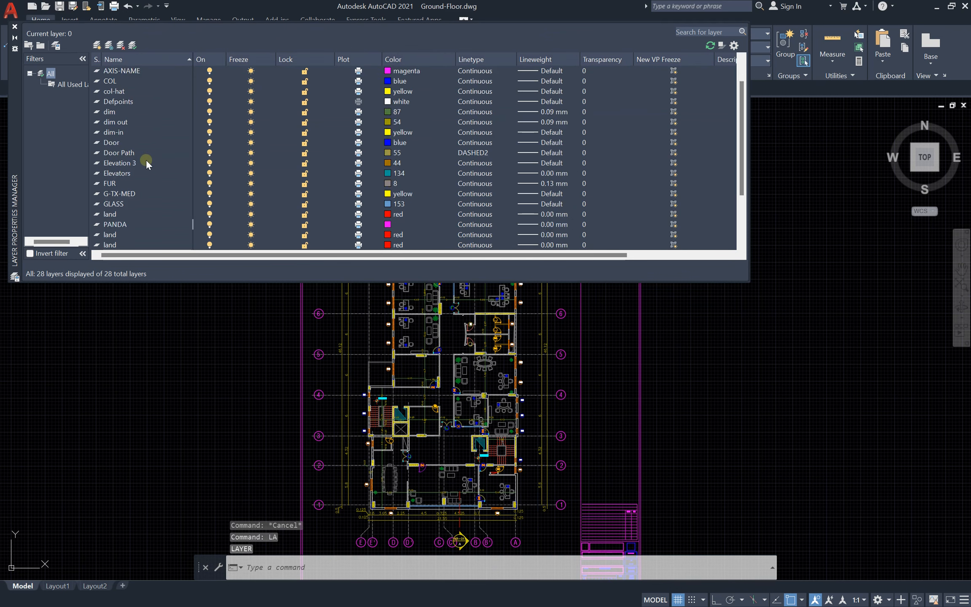
scroll(146, 159, down, 3)
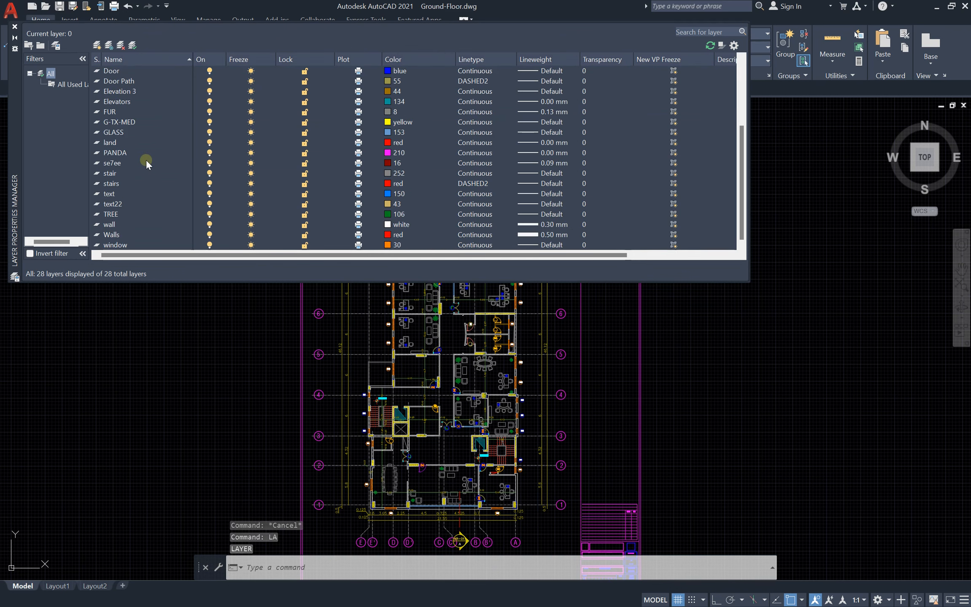
scroll(146, 159, up, 4)
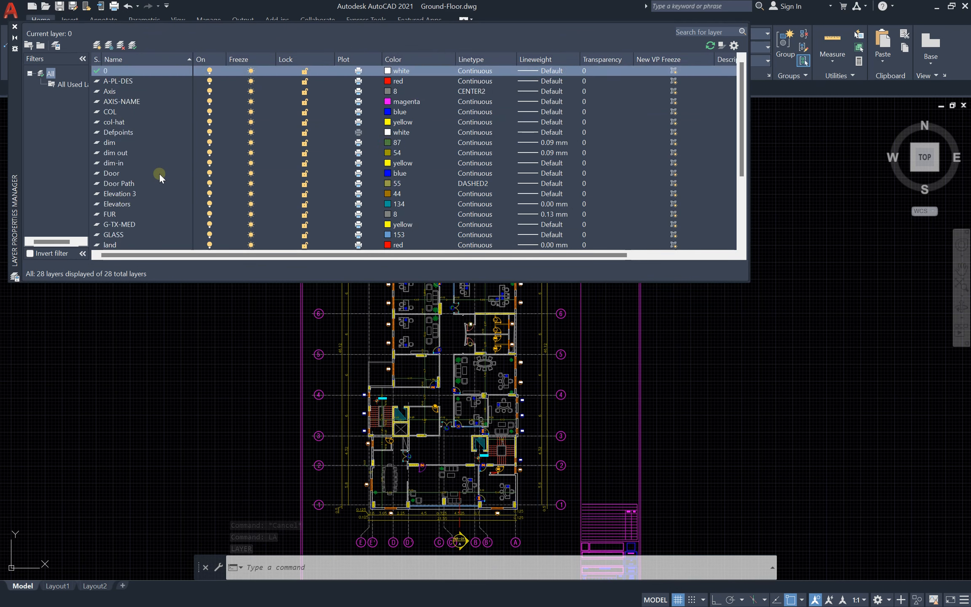
scroll(158, 173, down, 4)
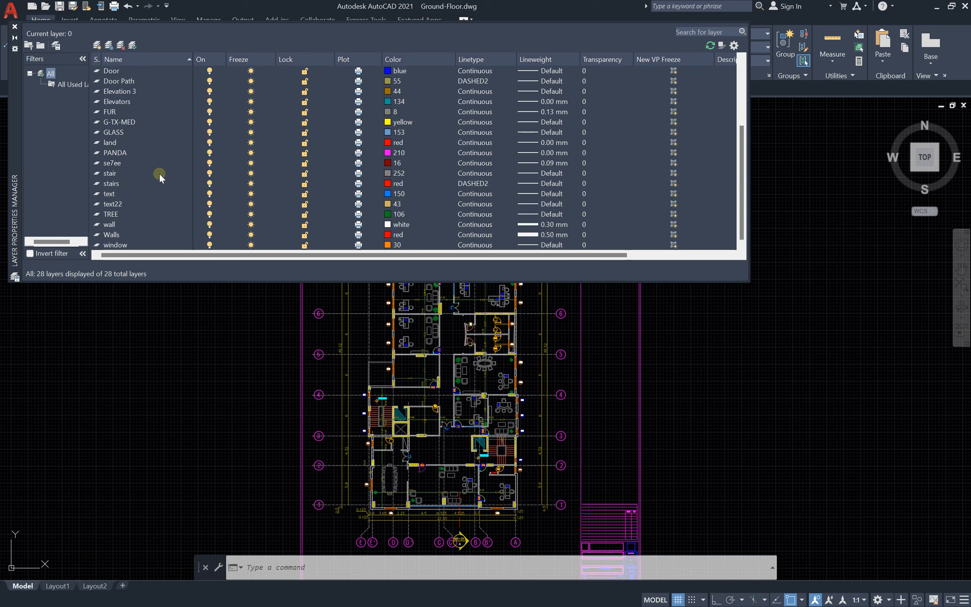
scroll(158, 173, up, 4)
- Set the colour of all layers to index colour 90
click(130, 154)
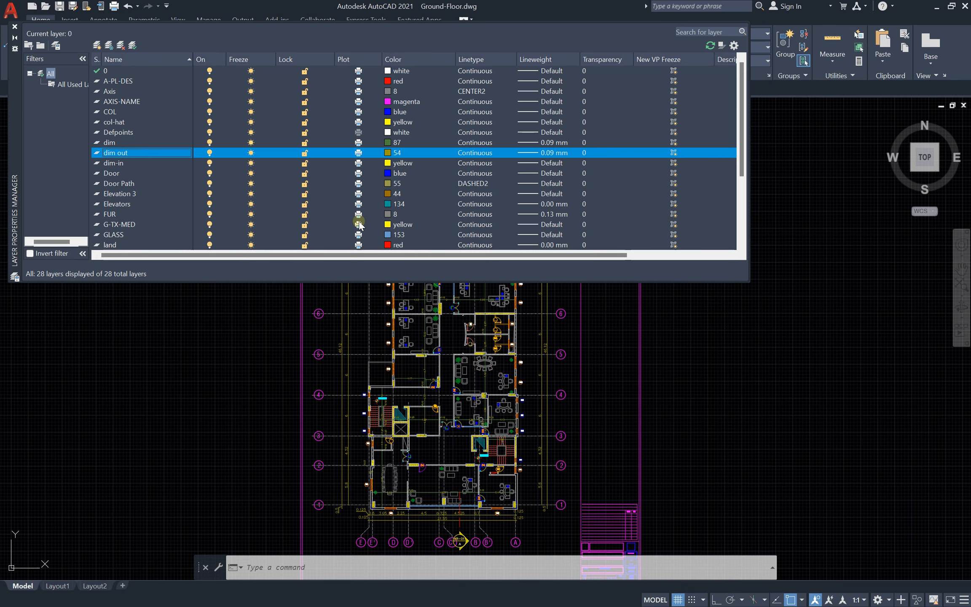
key(ctrl+a)
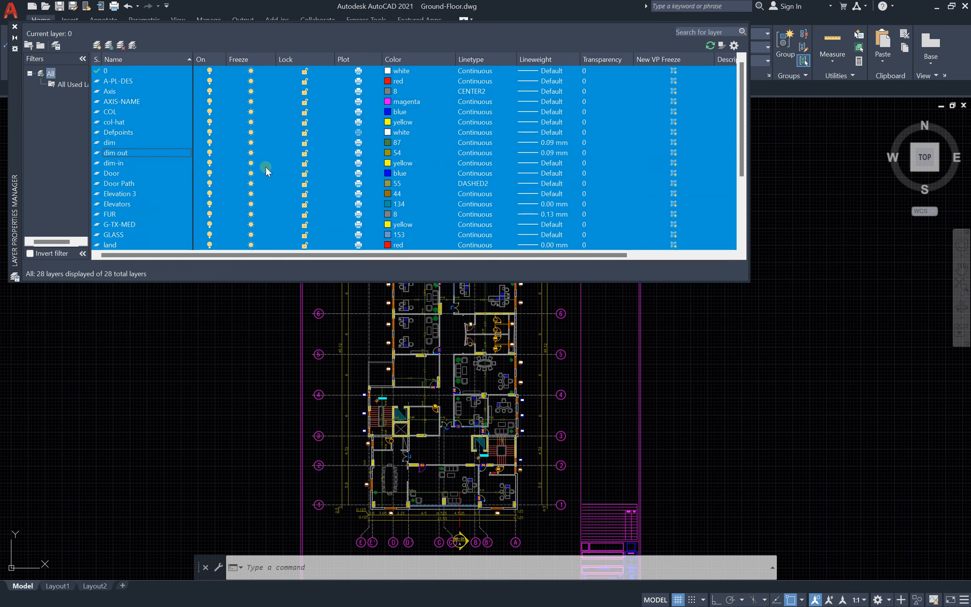
click(388, 164)
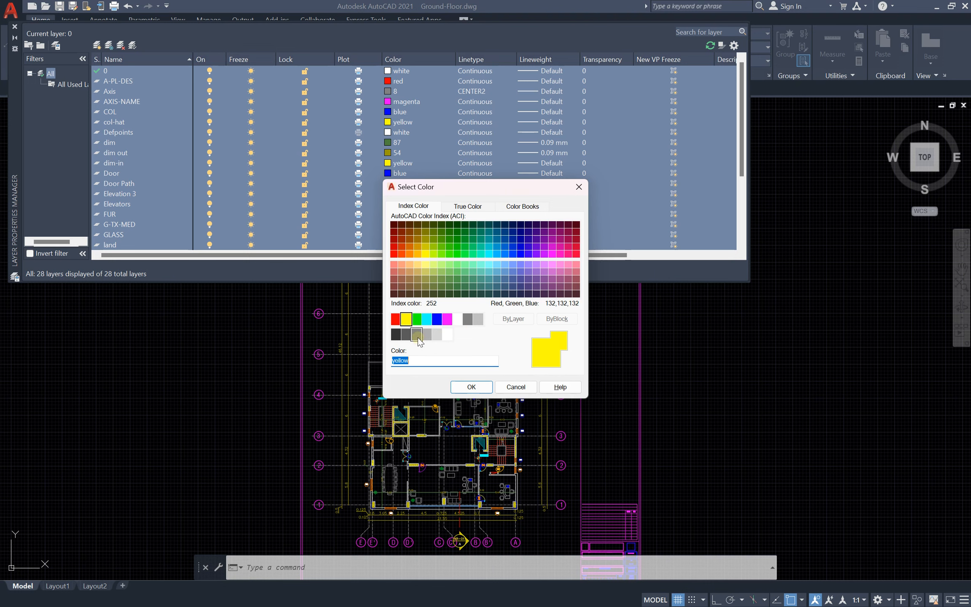
click(468, 320)
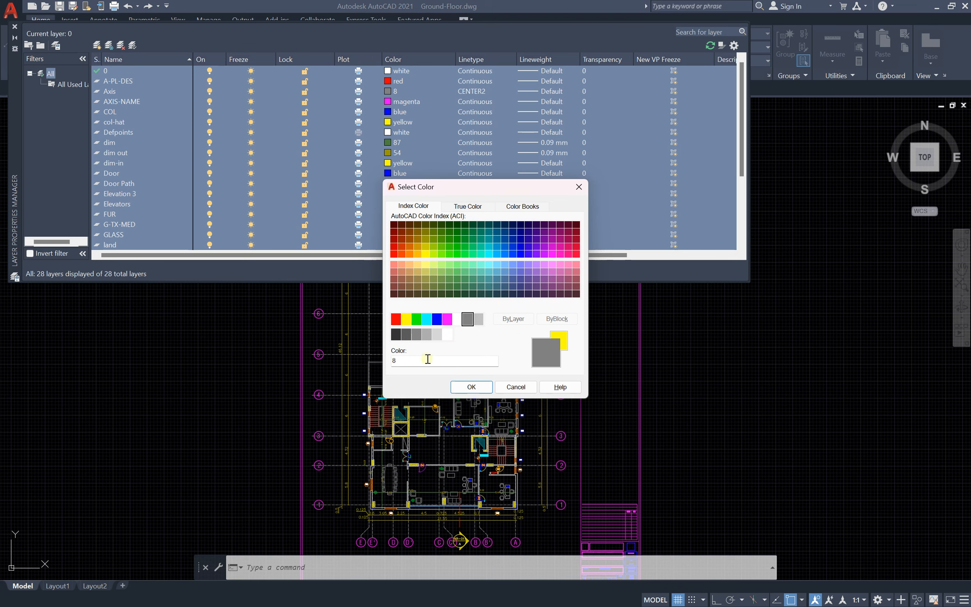
drag(422, 359, 388, 360)
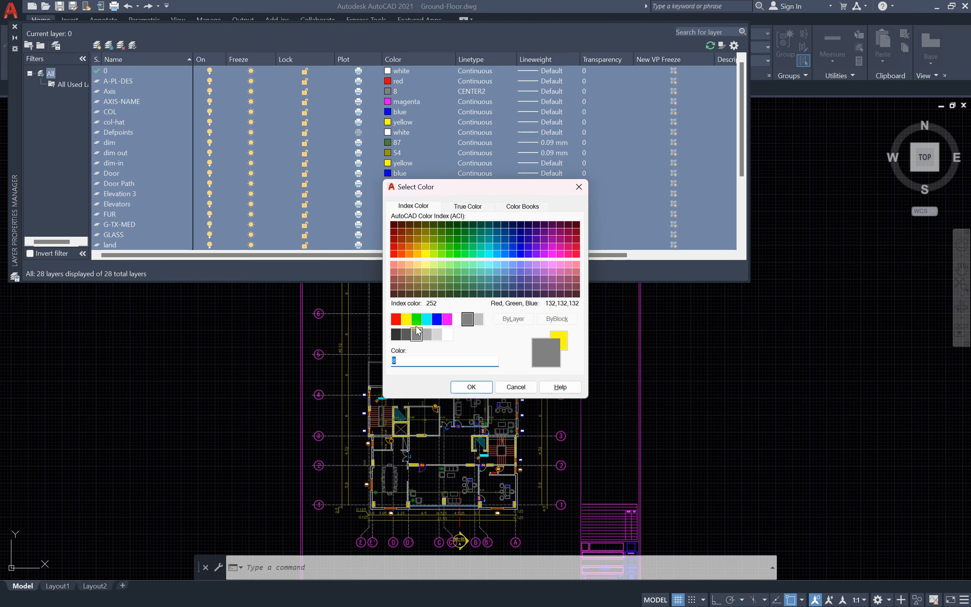
click(426, 356)
text(90)
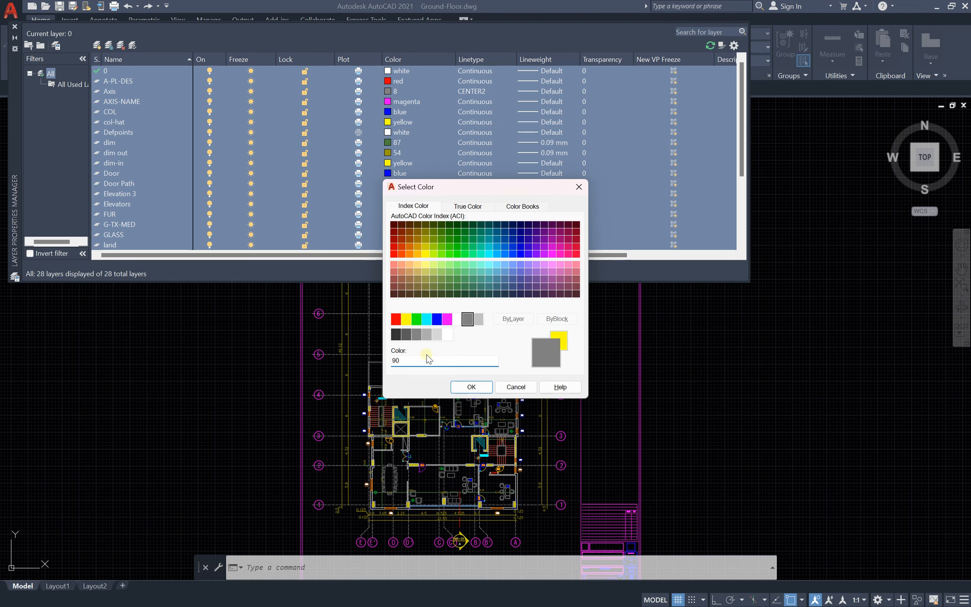
click(470, 387)
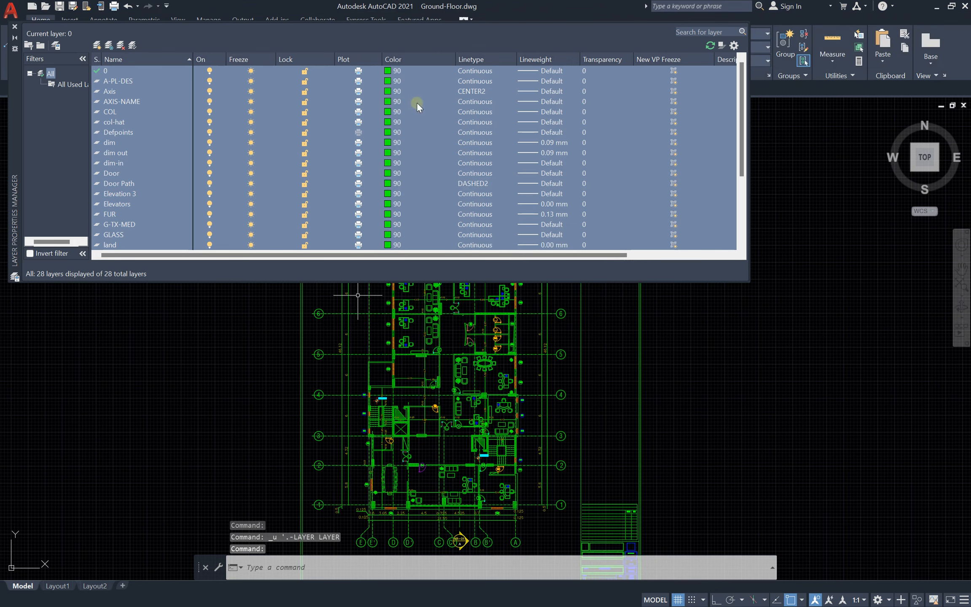
- Set the colour of all layers to index colour 8, check the whole layer list and close the layer properties
click(129, 184)
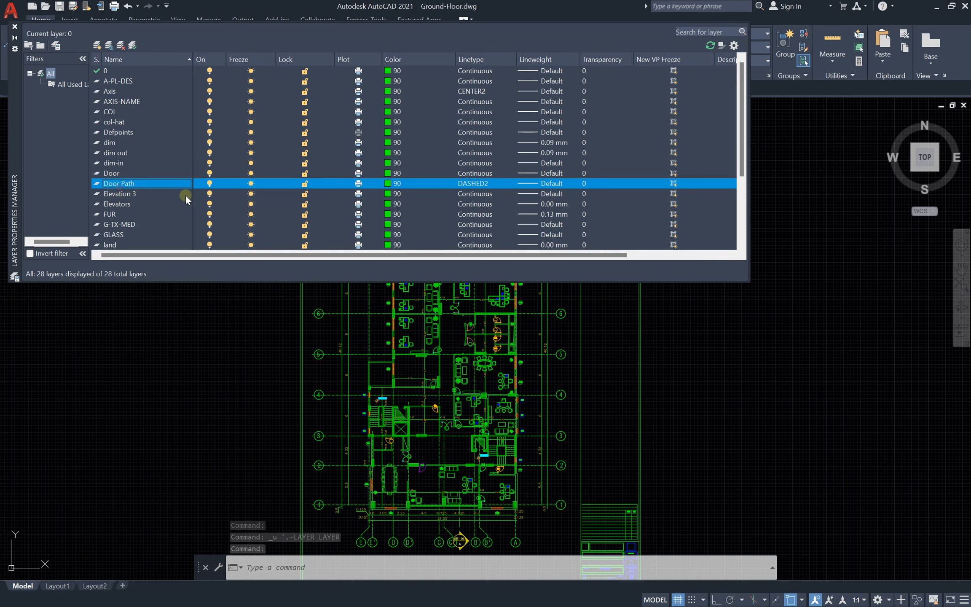
key(ctrl+a)
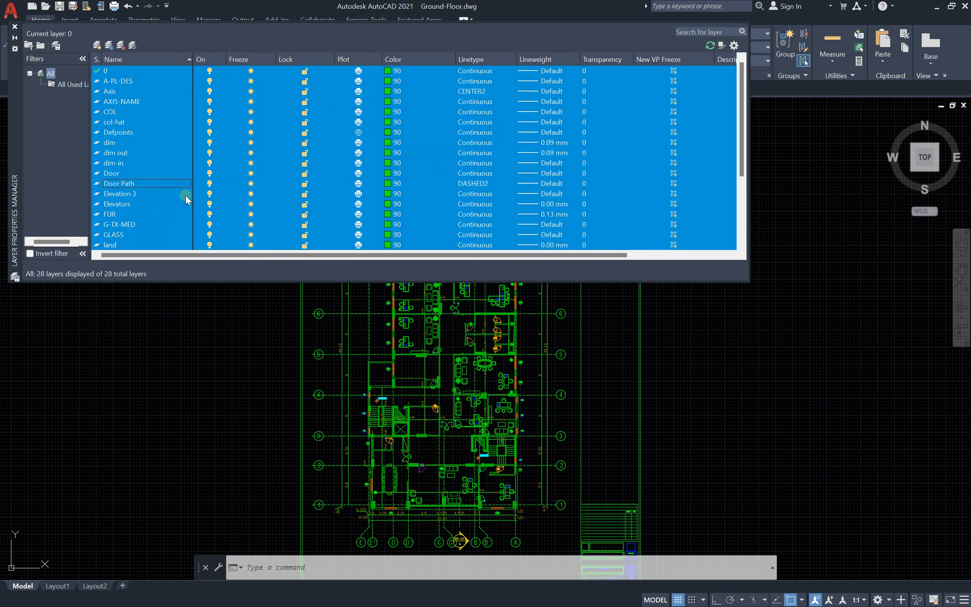
click(388, 163)
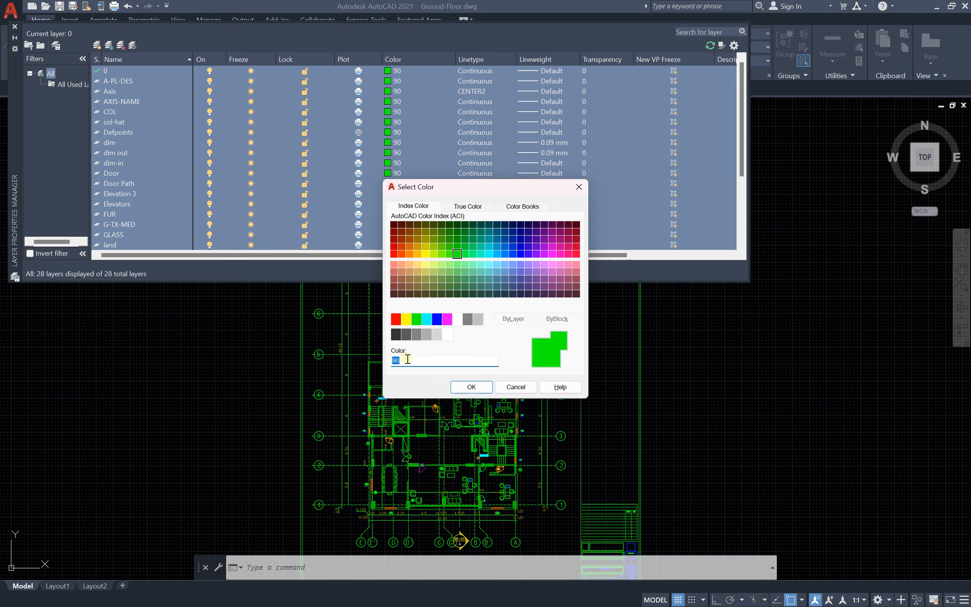
click(472, 386)
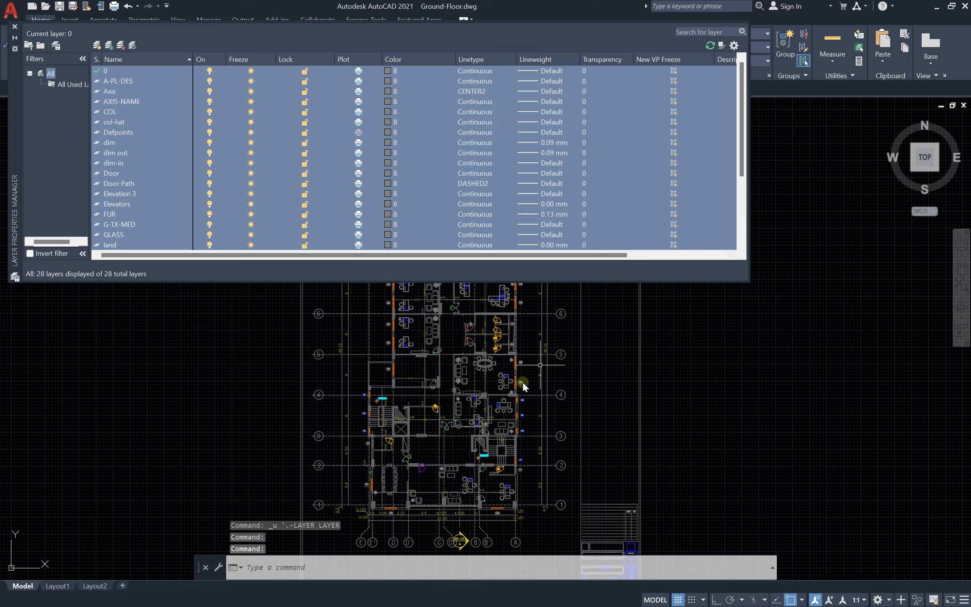
scroll(290, 138, down, 4)
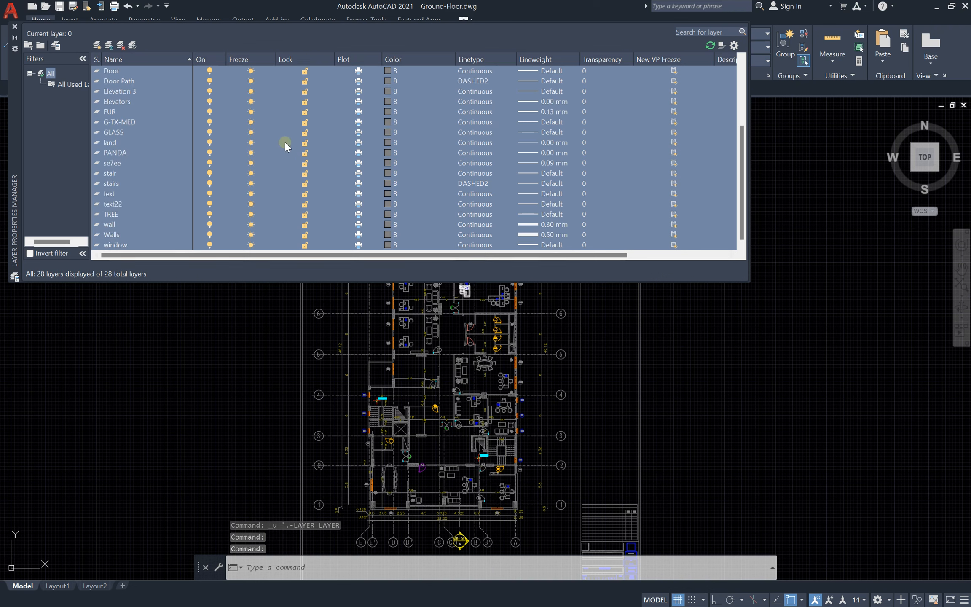
scroll(286, 143, up, 4)
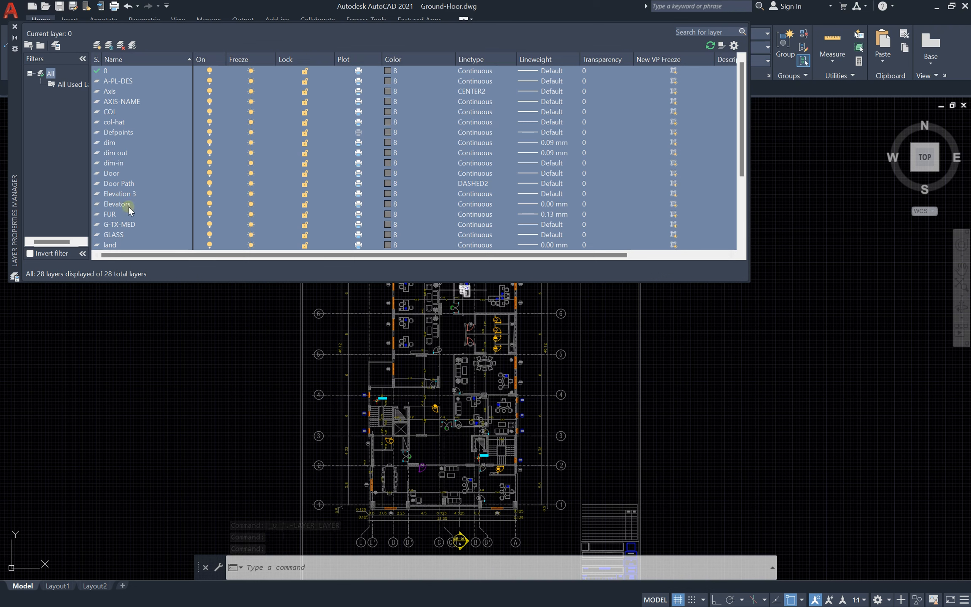
click(14, 26)
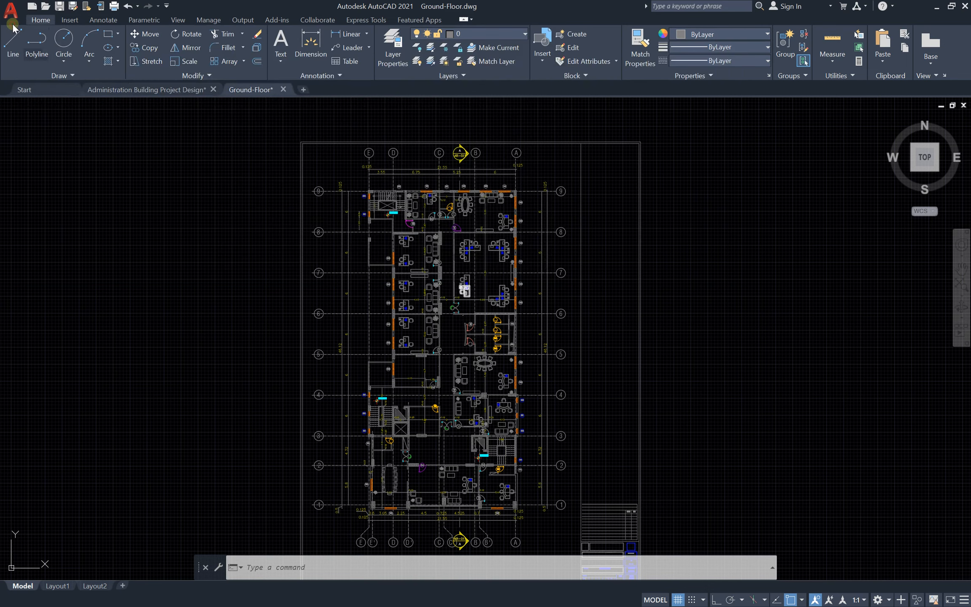
- Examine the colours of the plan's rooms and furniture and check the parts of section marker AR-011 between axes C and B
scroll(439, 211, up, 5)
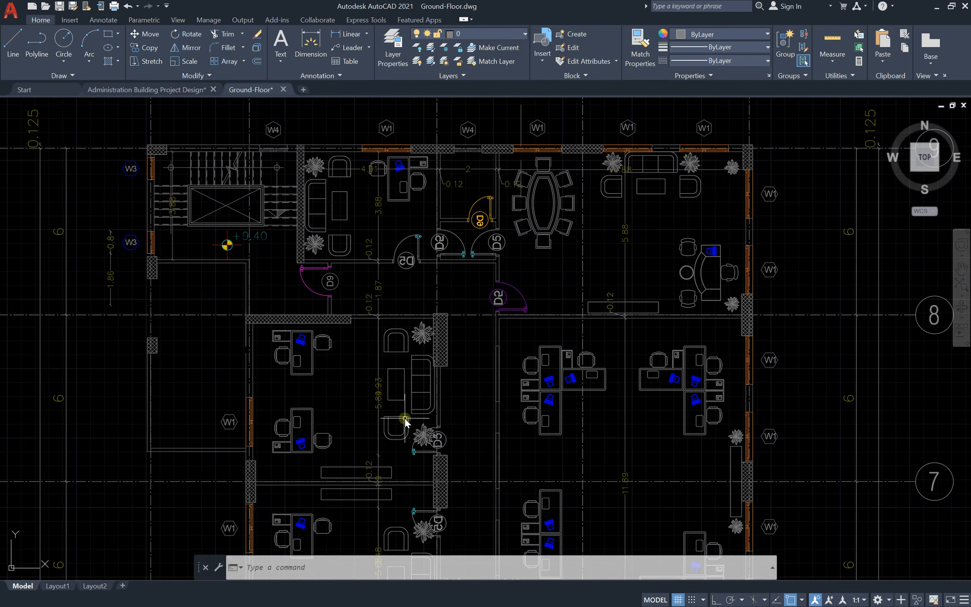
scroll(404, 418, up, 5)
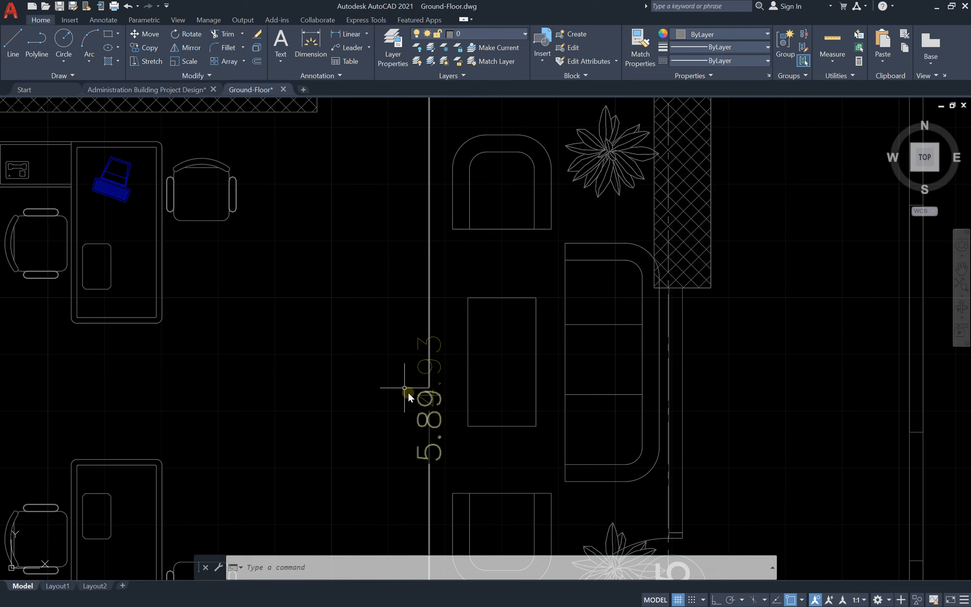
scroll(374, 308, down, 8)
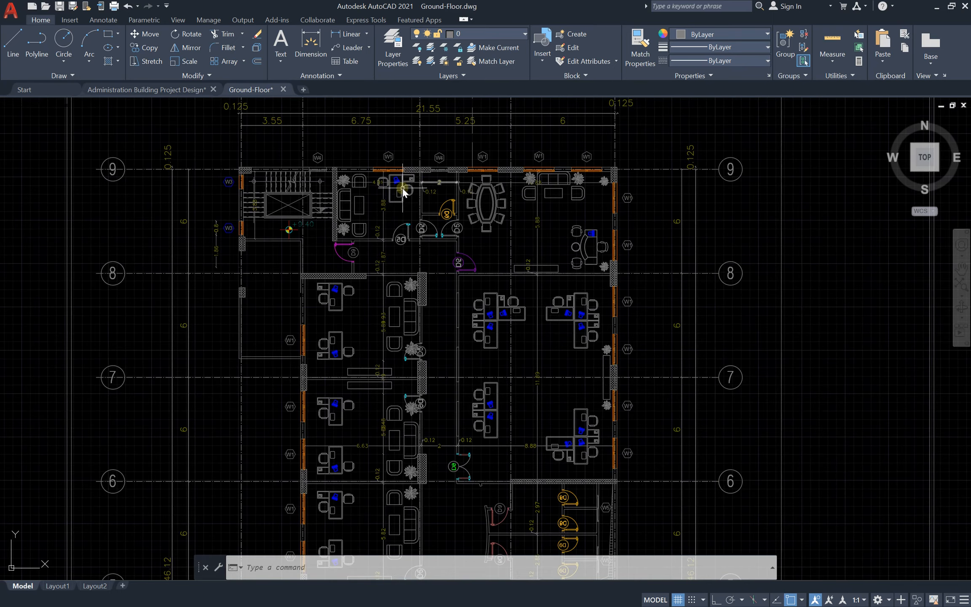
scroll(403, 188, down, 3)
scroll(397, 169, up, 10)
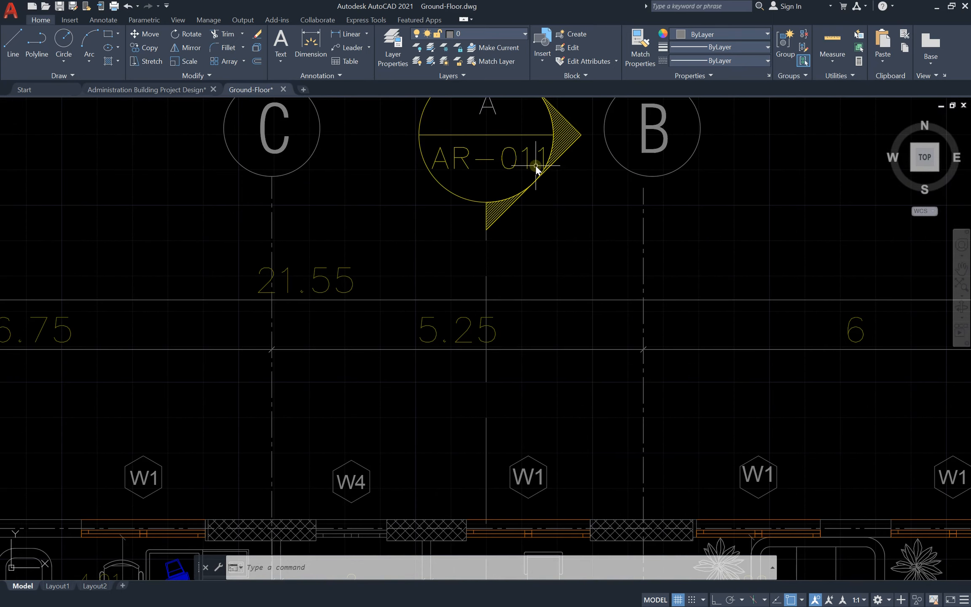
click(508, 201)
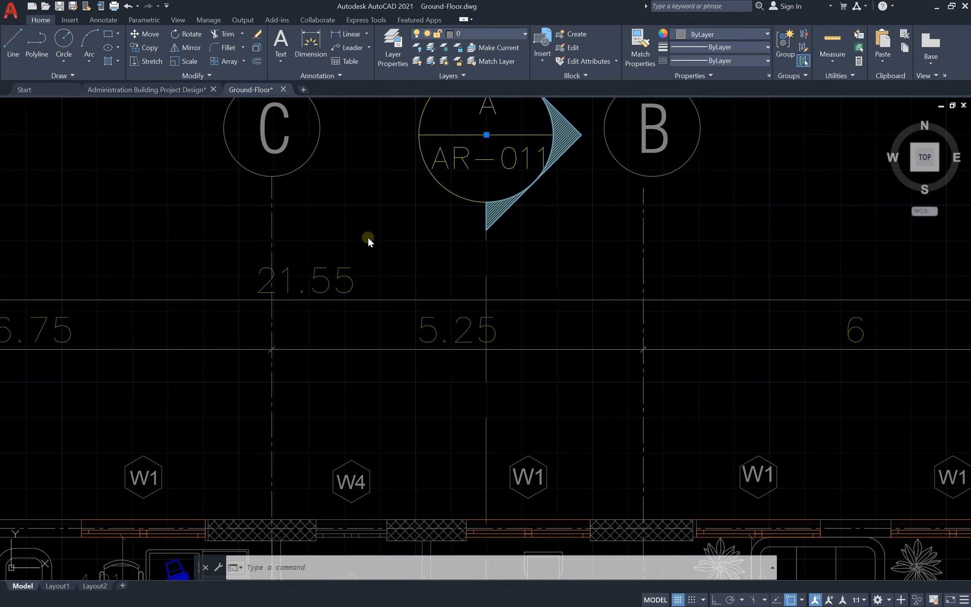
scroll(482, 214, down, 6)
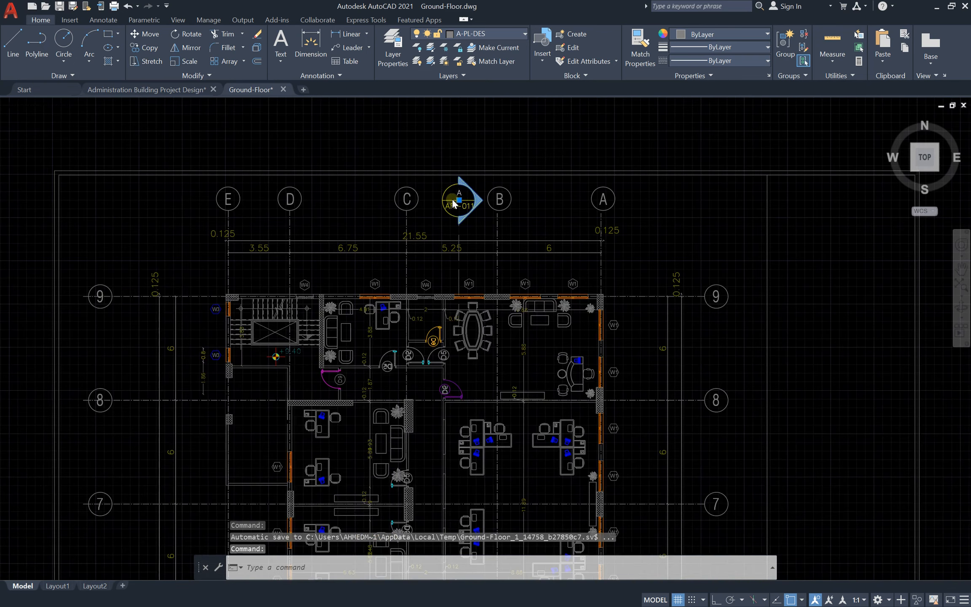
scroll(453, 201, up, 6)
click(407, 207)
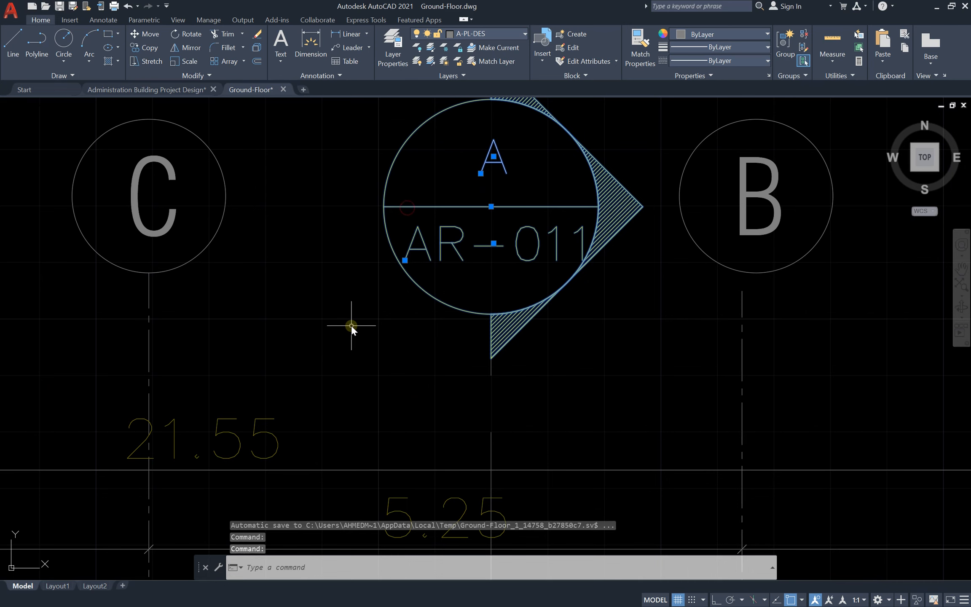
key(Escape)
scroll(338, 365, down, 6)
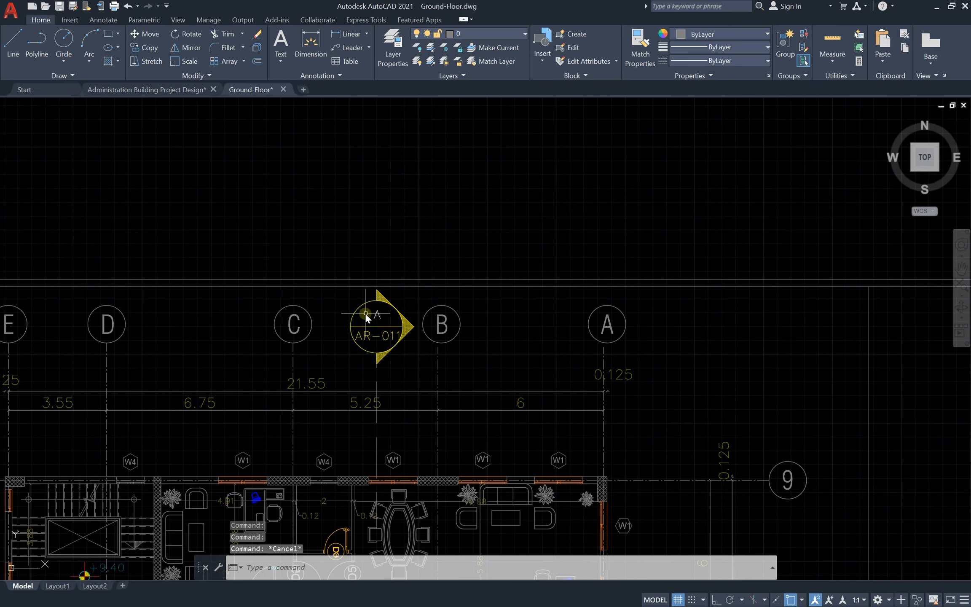
- Try to override the colour of section marker AR-011 and its section line with grey
click(412, 295)
click(334, 353)
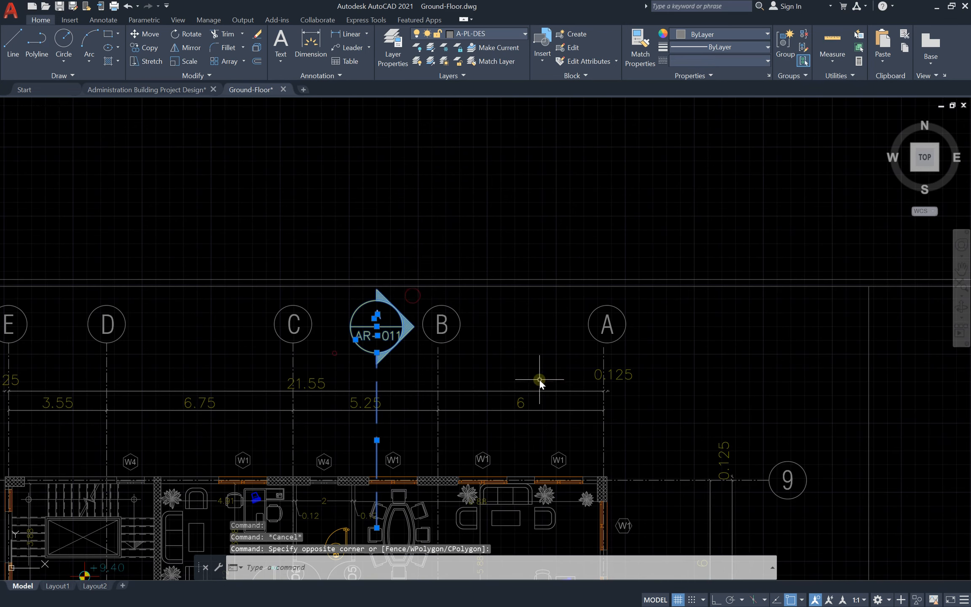
click(727, 34)
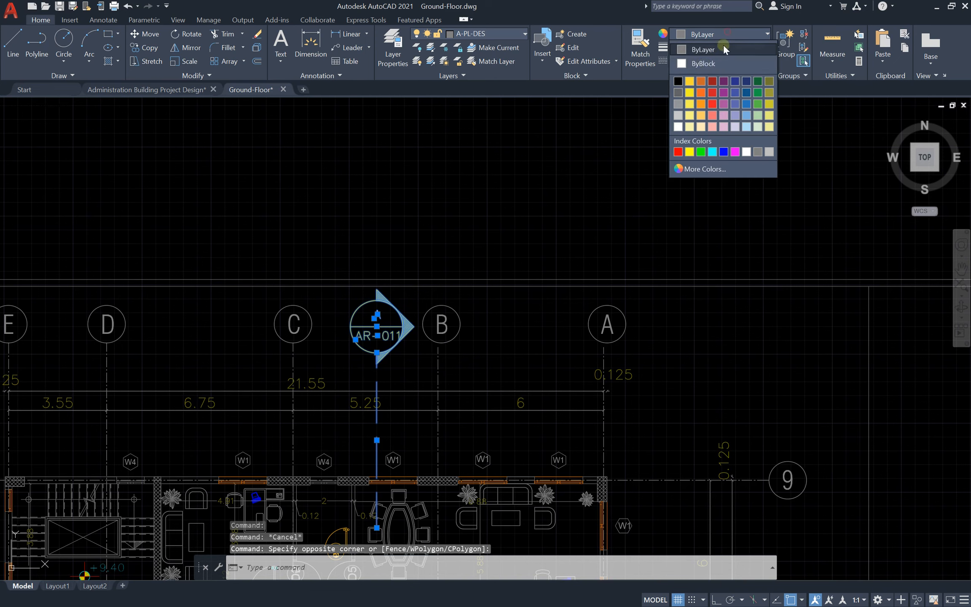
click(674, 95)
key(Escape)
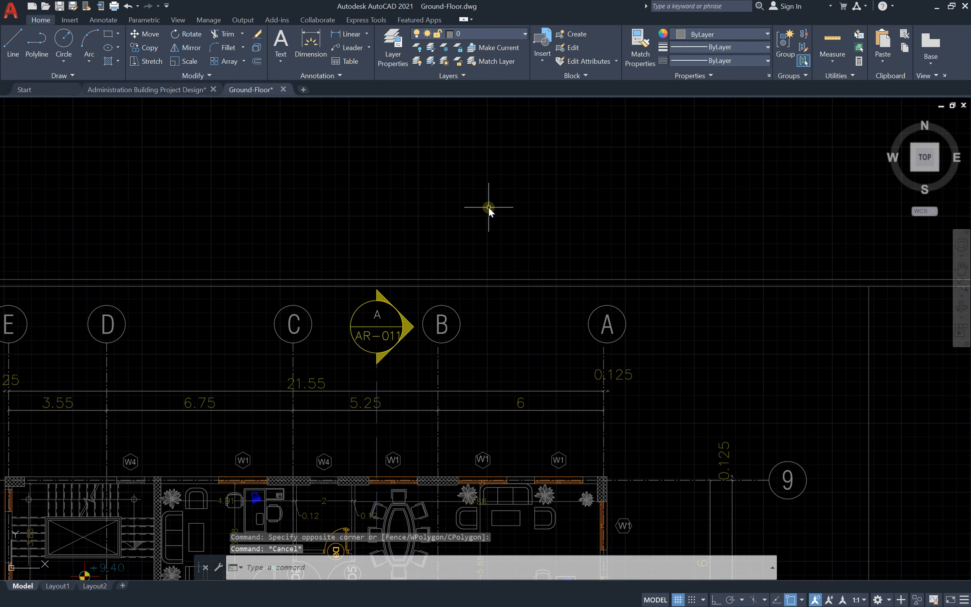
scroll(396, 352, up, 3)
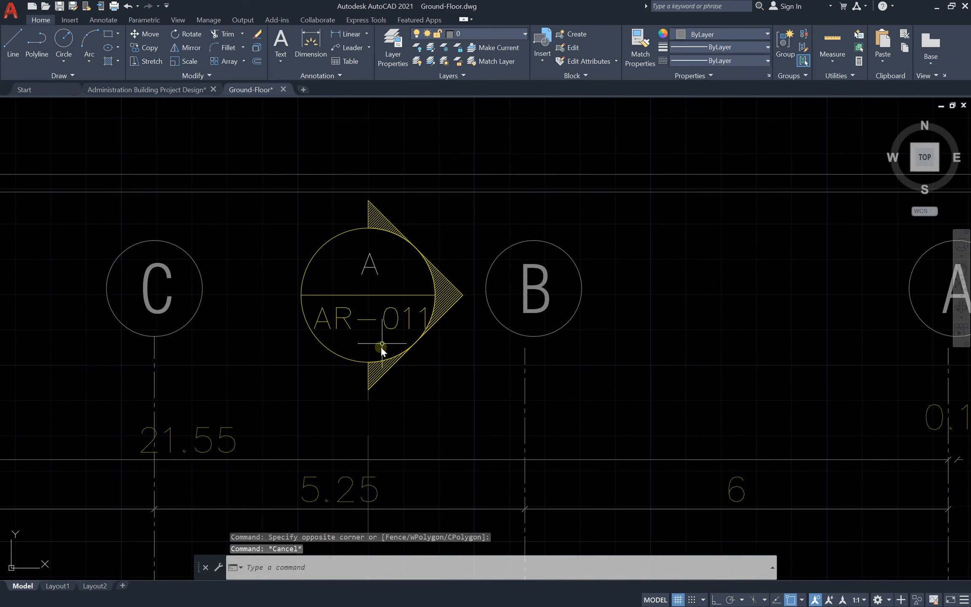
- Explode the entire ground-floor plan together with its sheet frame and title block
scroll(431, 254, down, 6)
scroll(390, 182, down, 3)
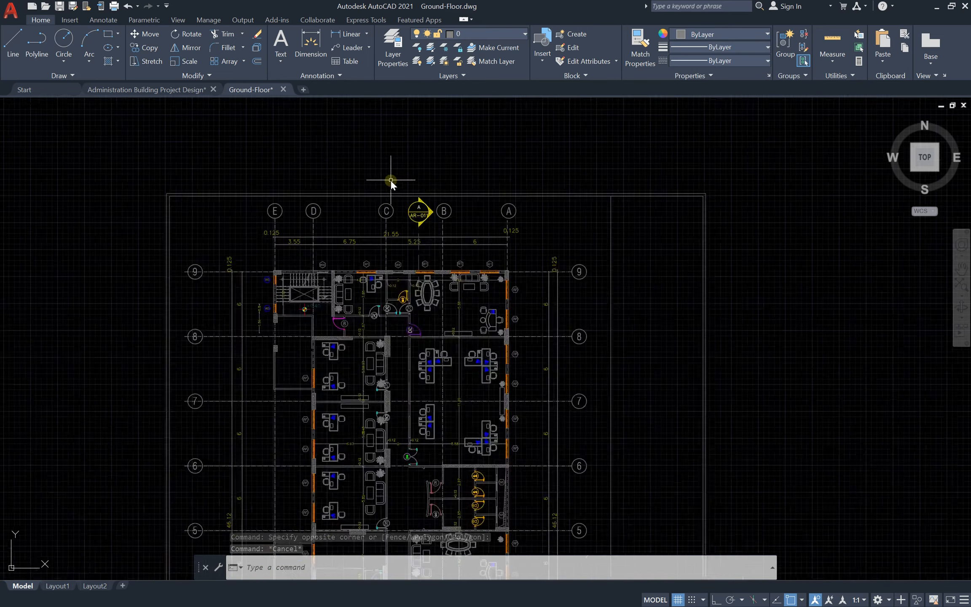
scroll(400, 207, up, 5)
scroll(400, 207, down, 5)
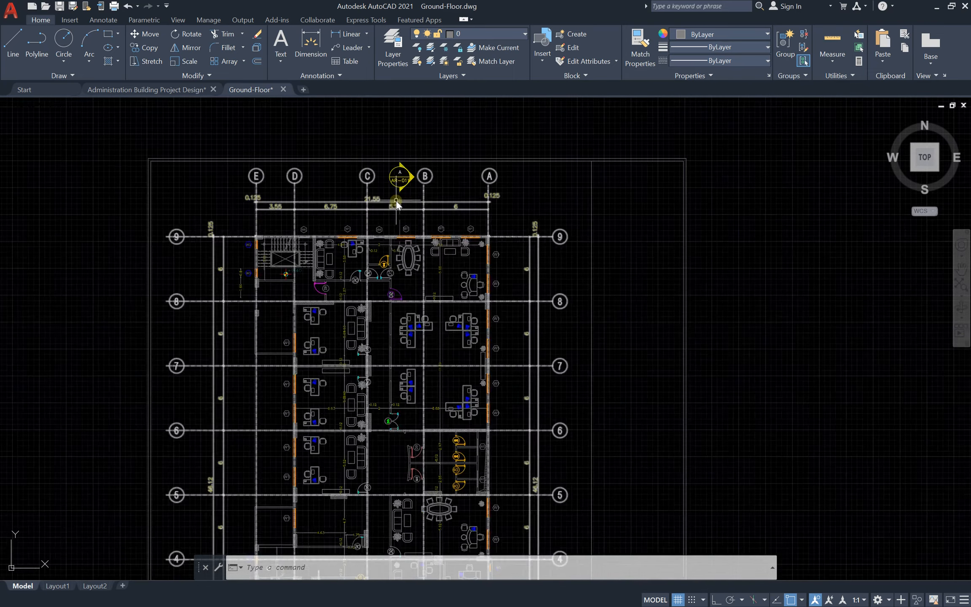
click(571, 148)
click(178, 477)
text(x)
key(Return)
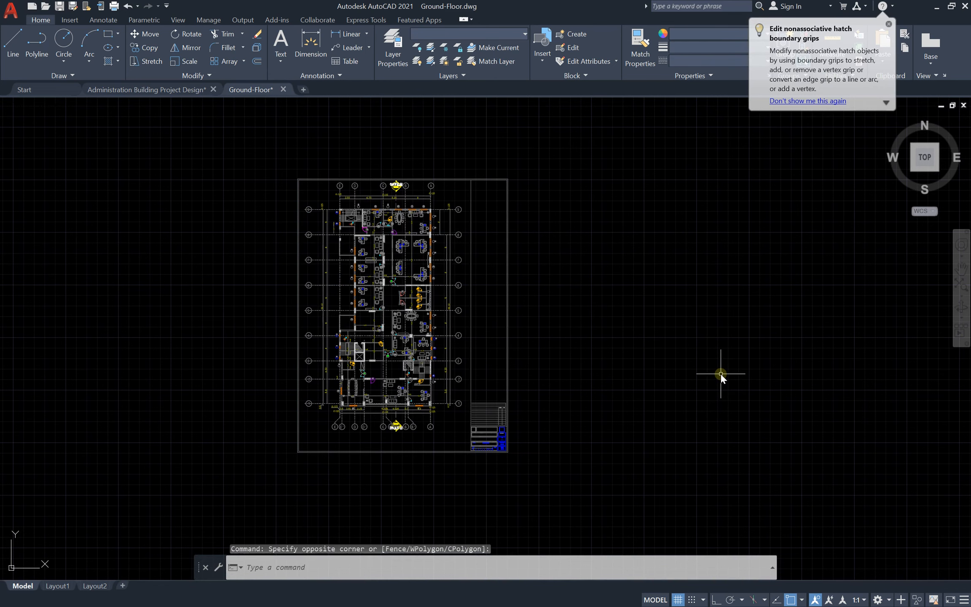
- Explode all objects of the plan and sheet two more times to break up the remaining nested blocks
click(585, 127)
click(257, 464)
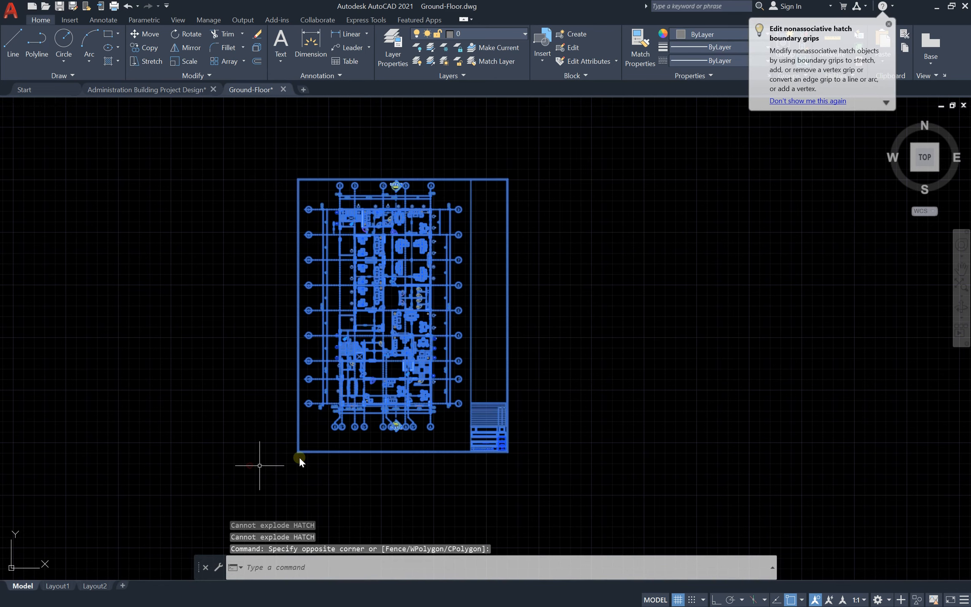
text(x)
key(Return)
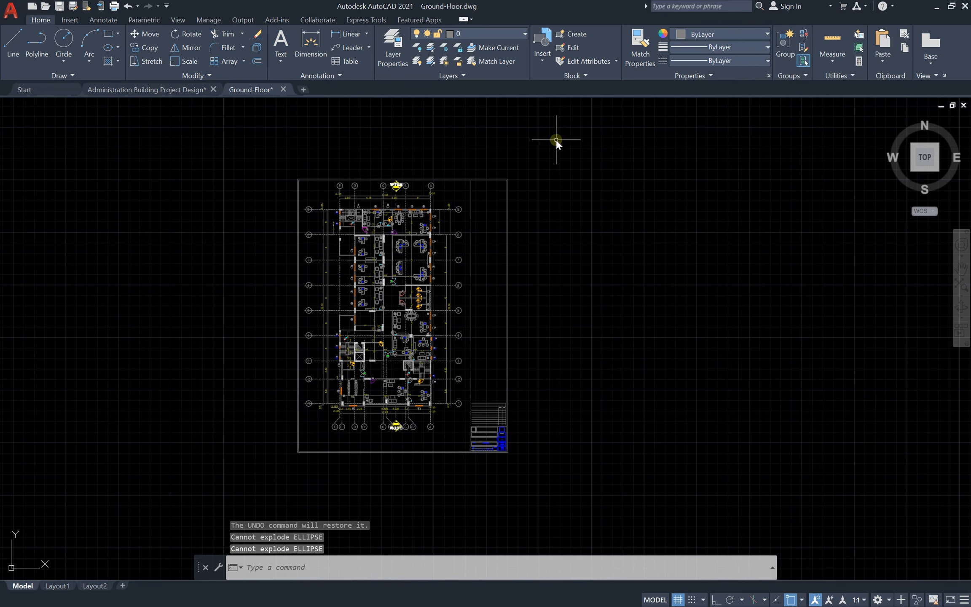
click(623, 142)
click(215, 468)
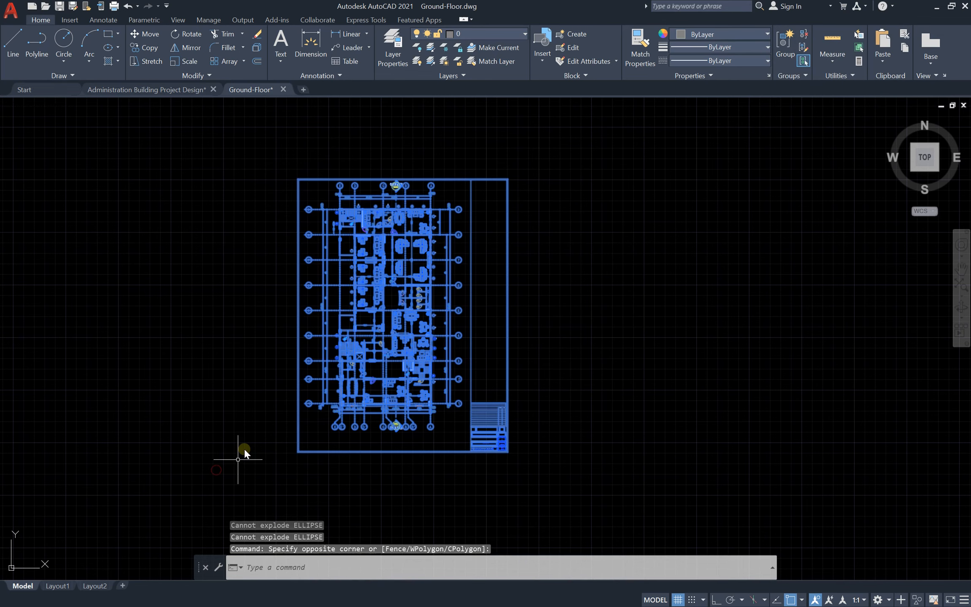
text(x)
key(Return)
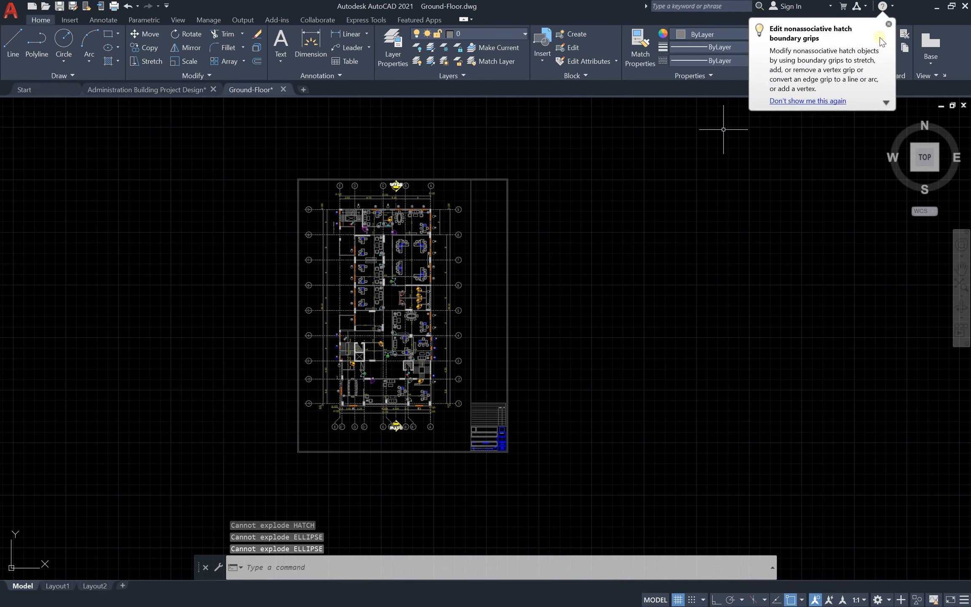
- Set the colour of all objects in the plan and sheet to ByLayer, clear the selection and dismiss the hatch tip
click(585, 151)
click(182, 469)
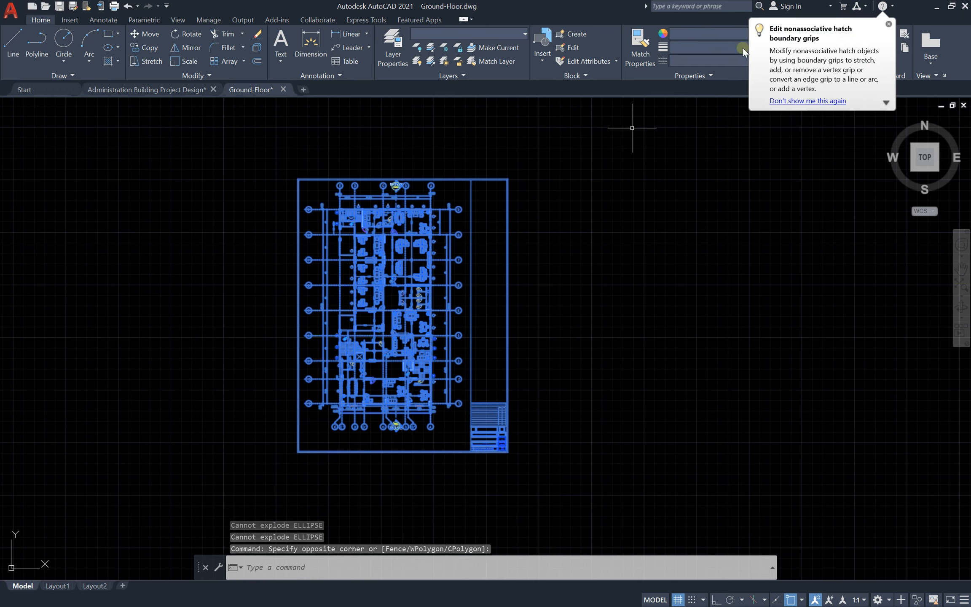
click(733, 35)
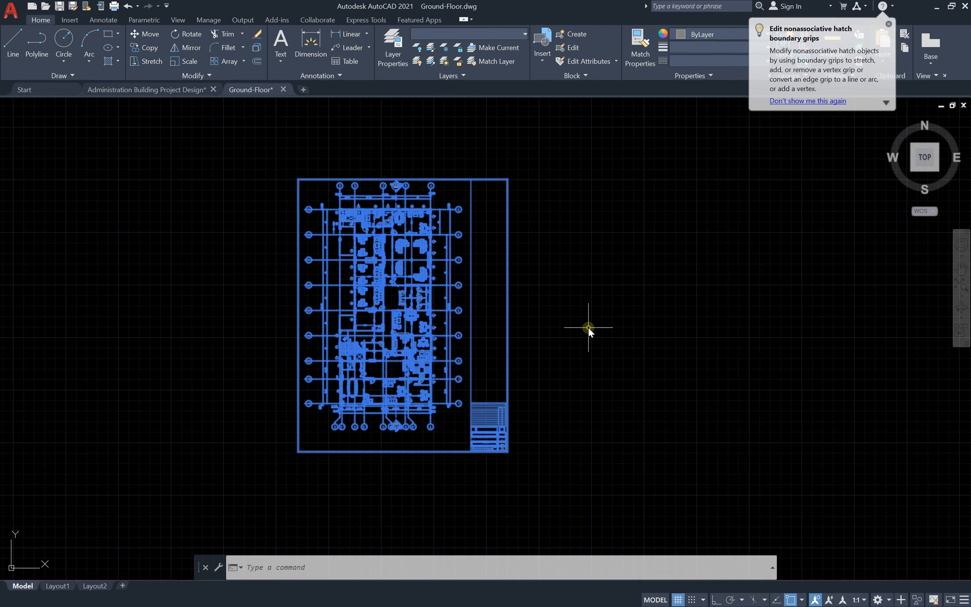
key(Escape)
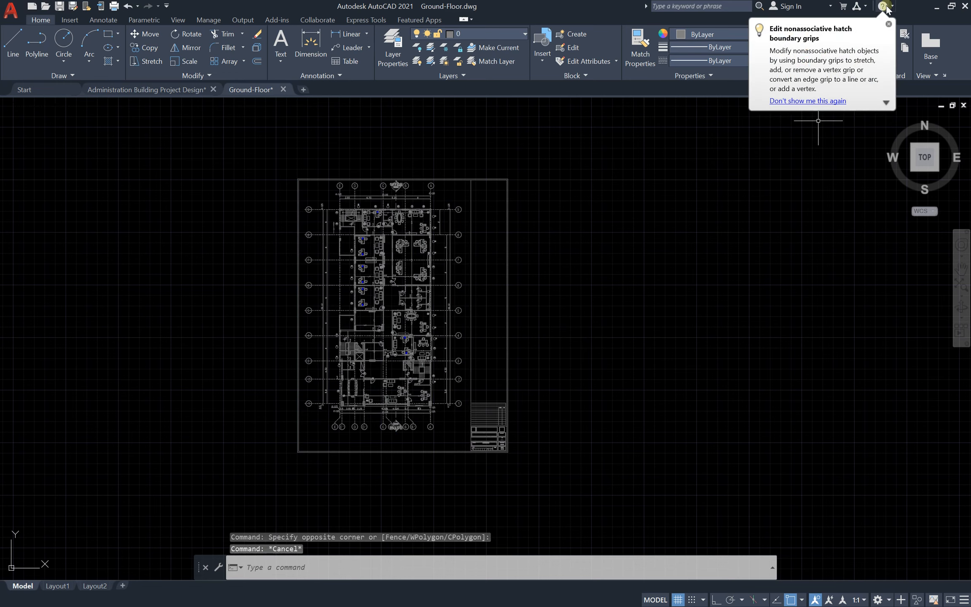
click(889, 23)
- Find a computer that is still blue on an office desk and open its block "com" in the Block Editor
scroll(367, 221, up, 7)
scroll(365, 204, down, 7)
scroll(409, 205, up, 8)
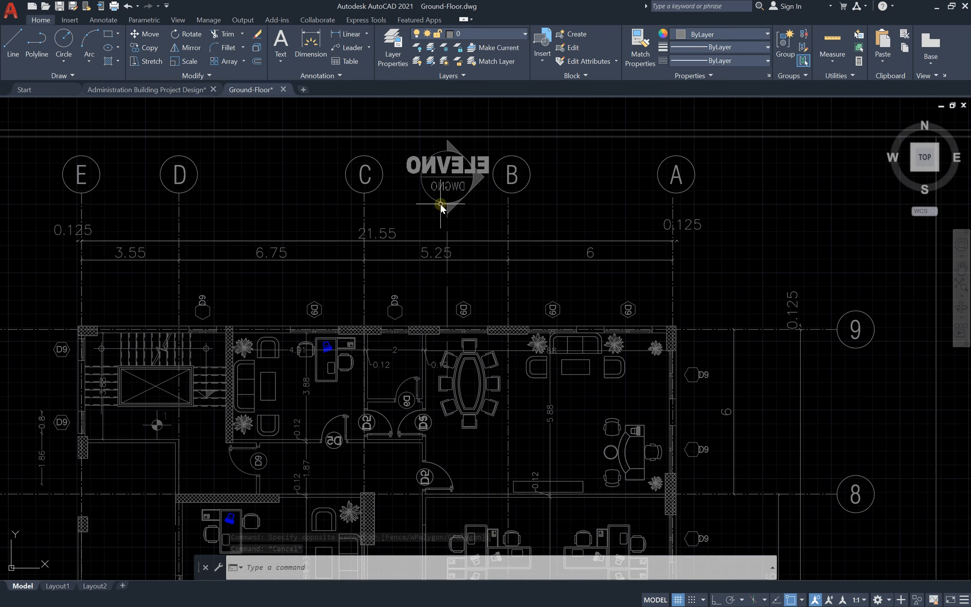
scroll(419, 173, down, 3)
scroll(411, 233, down, 2)
scroll(341, 343, up, 12)
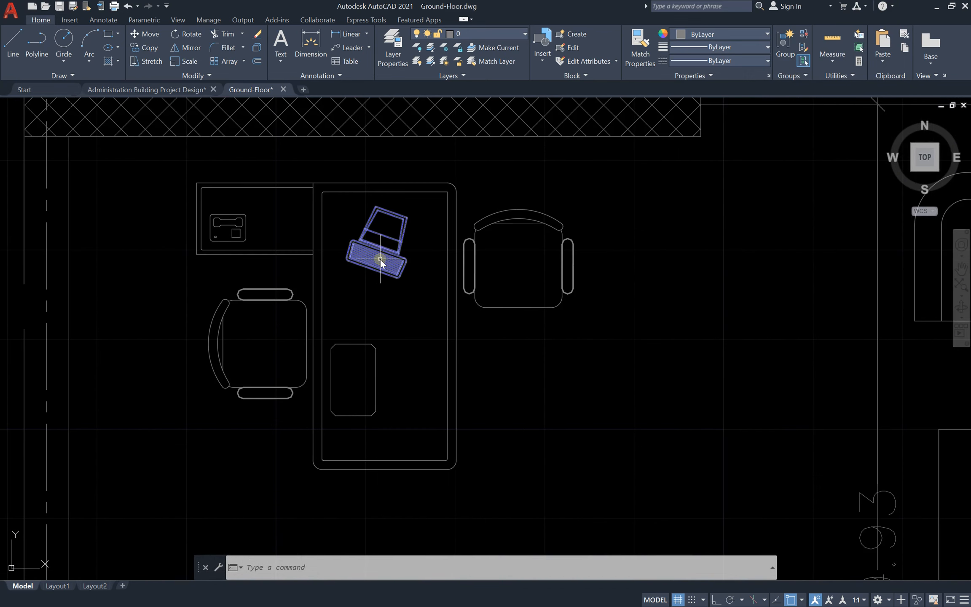
click(380, 260)
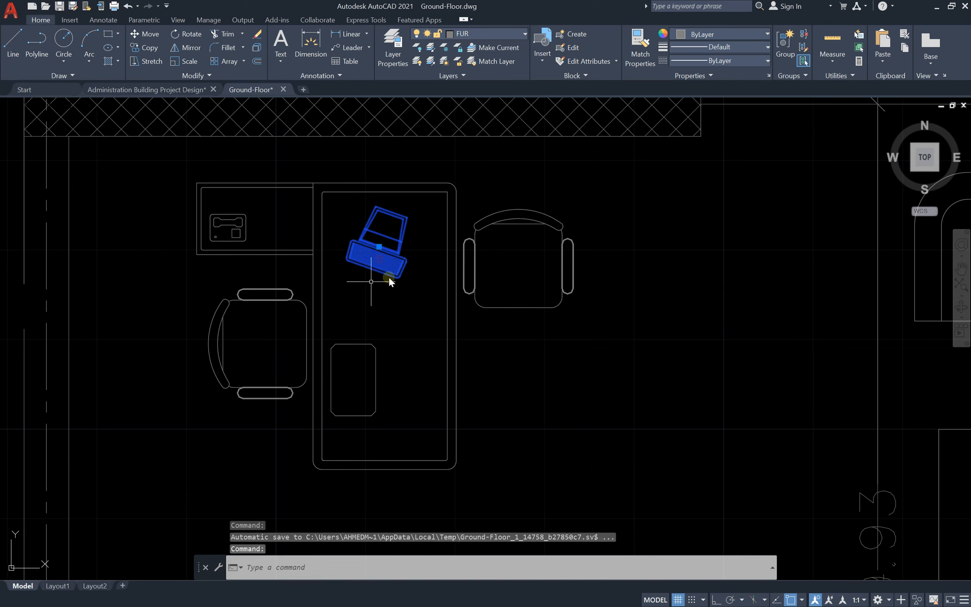
double_click(373, 257)
click(480, 374)
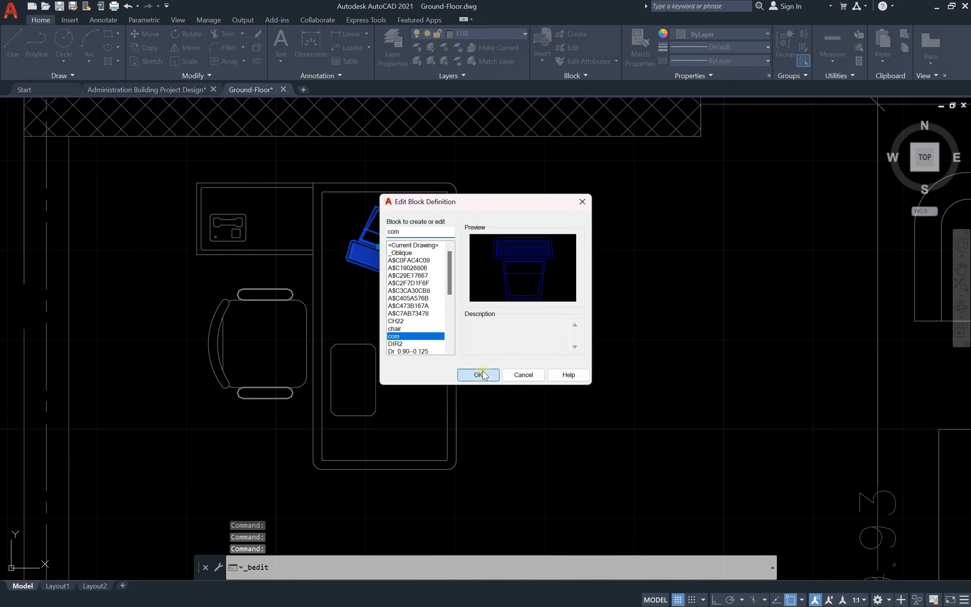
- Set the colour of all geometry in the computer block to ByLayer and close the Block Editor
click(652, 157)
click(400, 337)
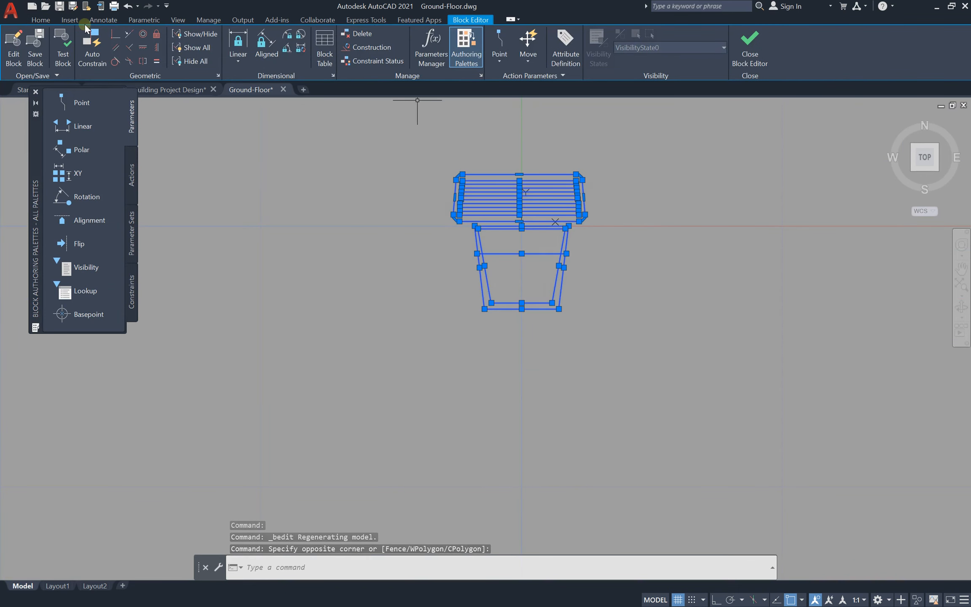
click(40, 19)
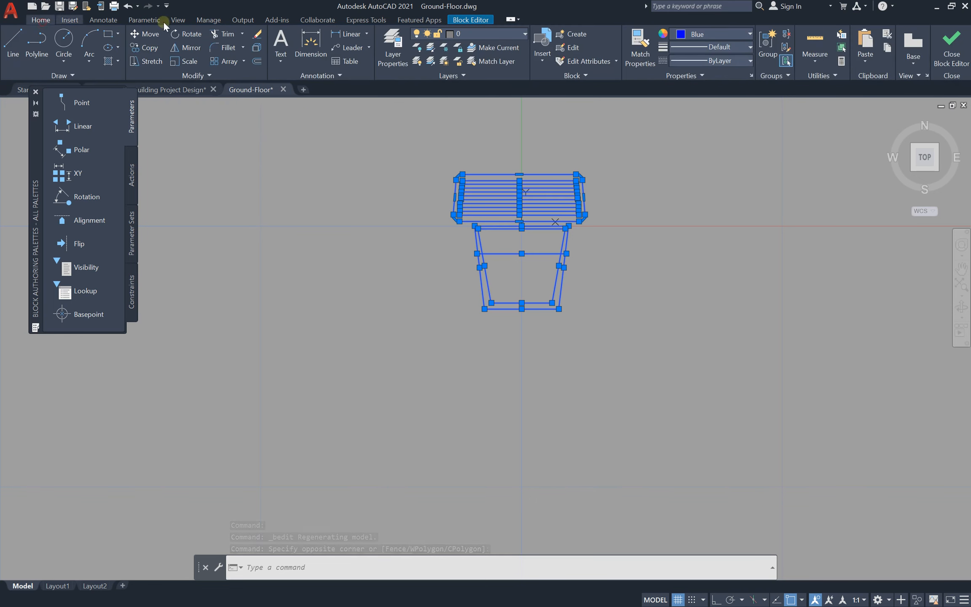
click(706, 33)
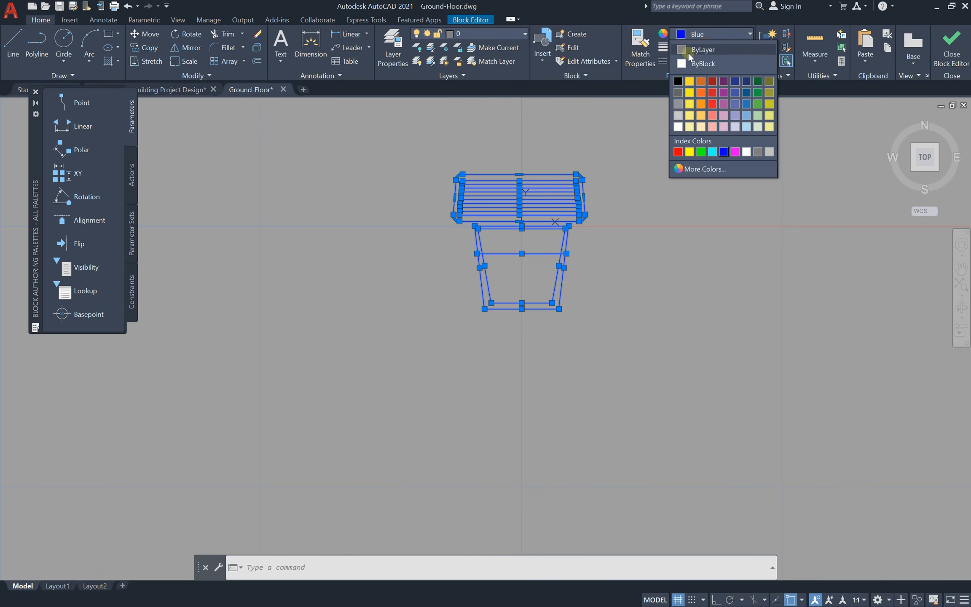
click(691, 50)
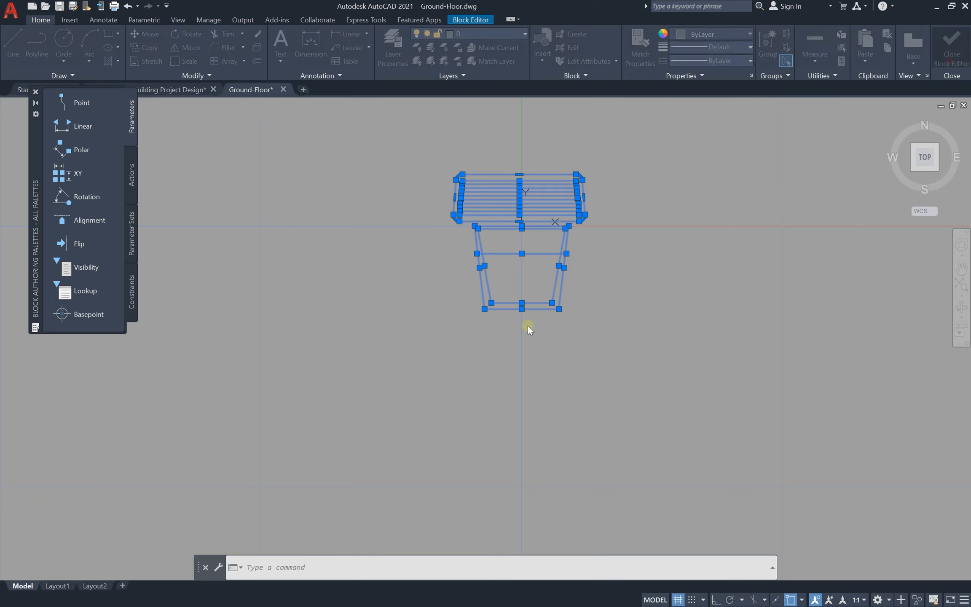
click(951, 47)
click(486, 286)
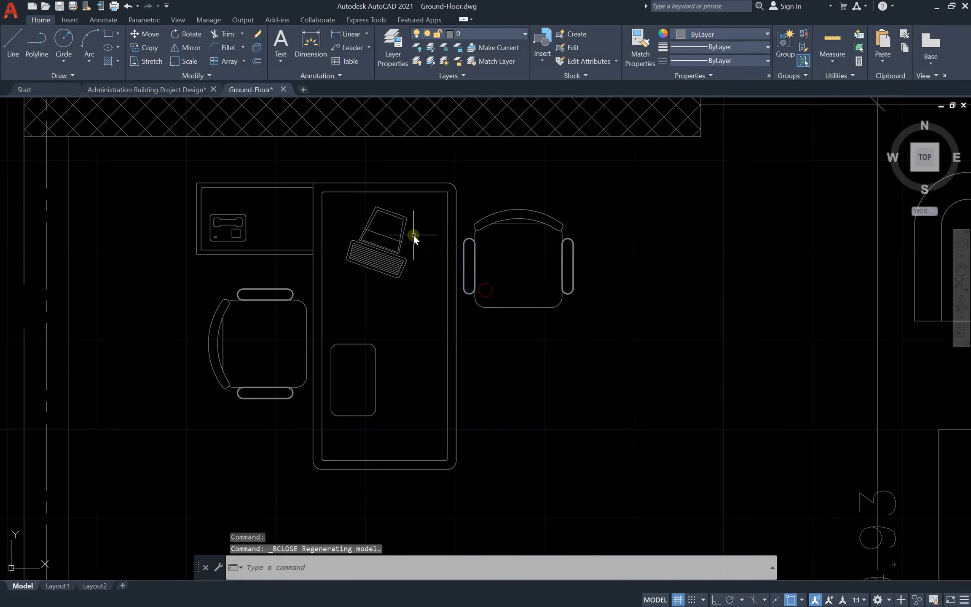
- Check the rooms, furniture and grid area for leftover colours and save the Ground-Floor drawing
scroll(412, 235, down, 5)
scroll(463, 444, down, 2)
scroll(464, 444, up, 4)
scroll(493, 417, up, 4)
scroll(493, 417, down, 3)
scroll(438, 284, down, 2)
scroll(438, 284, up, 3)
scroll(438, 270, down, 3)
scroll(423, 202, up, 5)
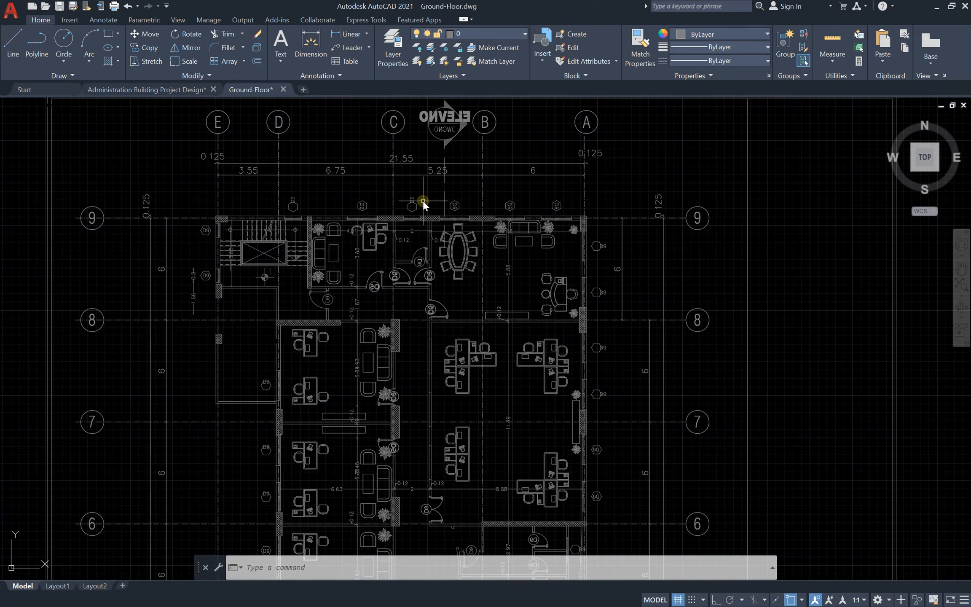
scroll(384, 253, down, 3)
scroll(348, 198, up, 3)
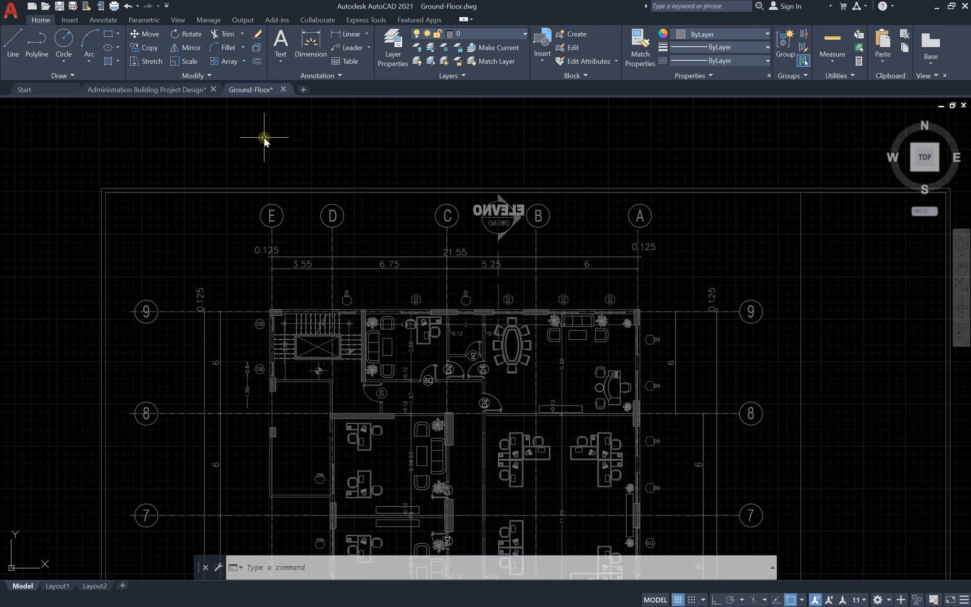
click(60, 10)
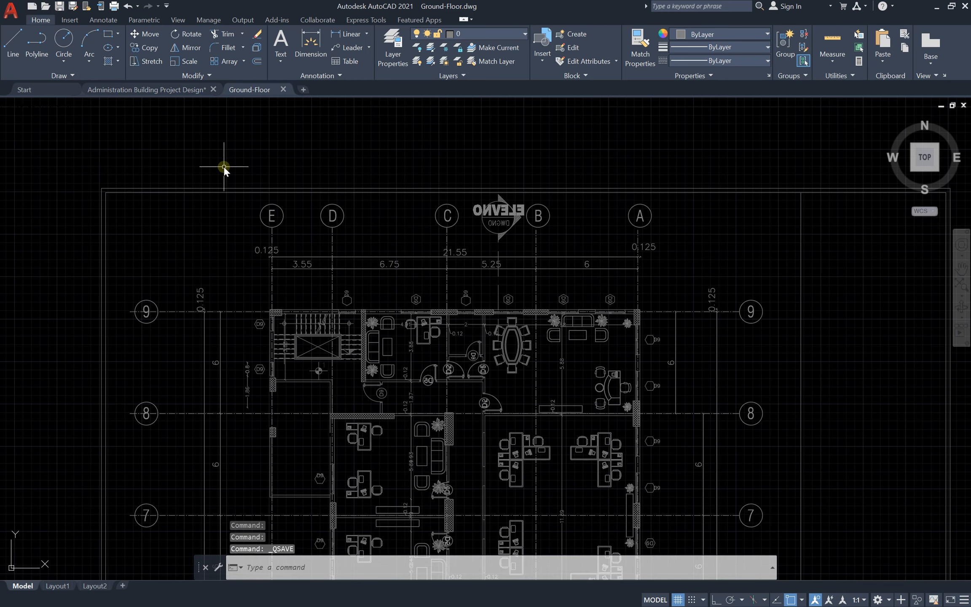
- Identify the layer of grid line E and freeze the Axis layer
scroll(264, 106, down, 4)
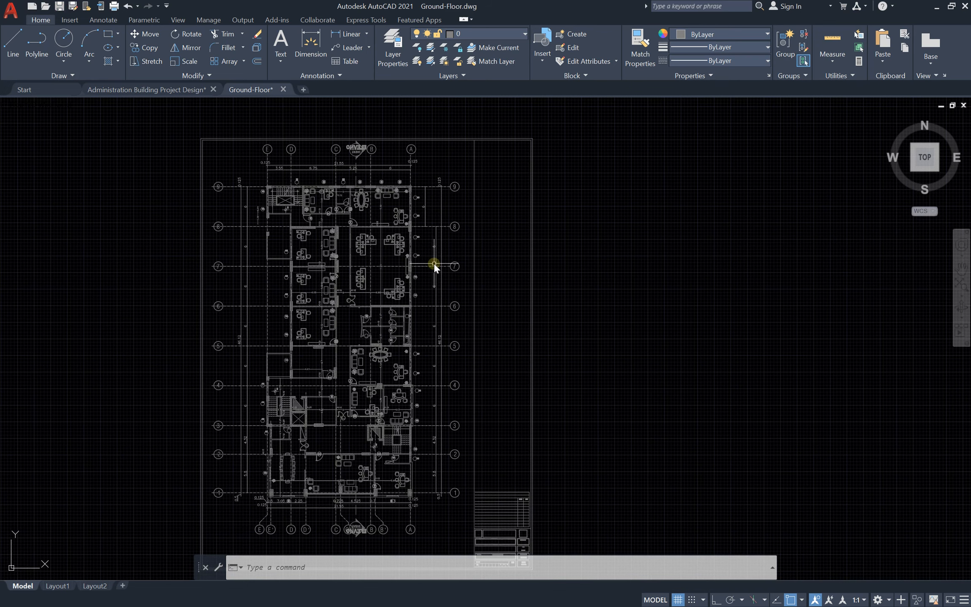
scroll(242, 145, up, 4)
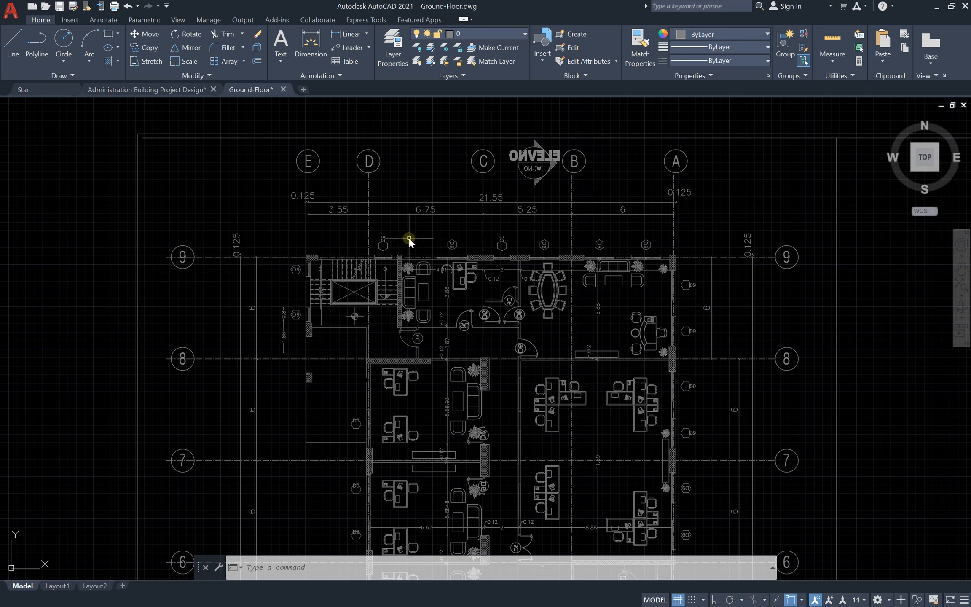
scroll(189, 212, up, 2)
scroll(275, 223, down, 2)
scroll(309, 234, up, 4)
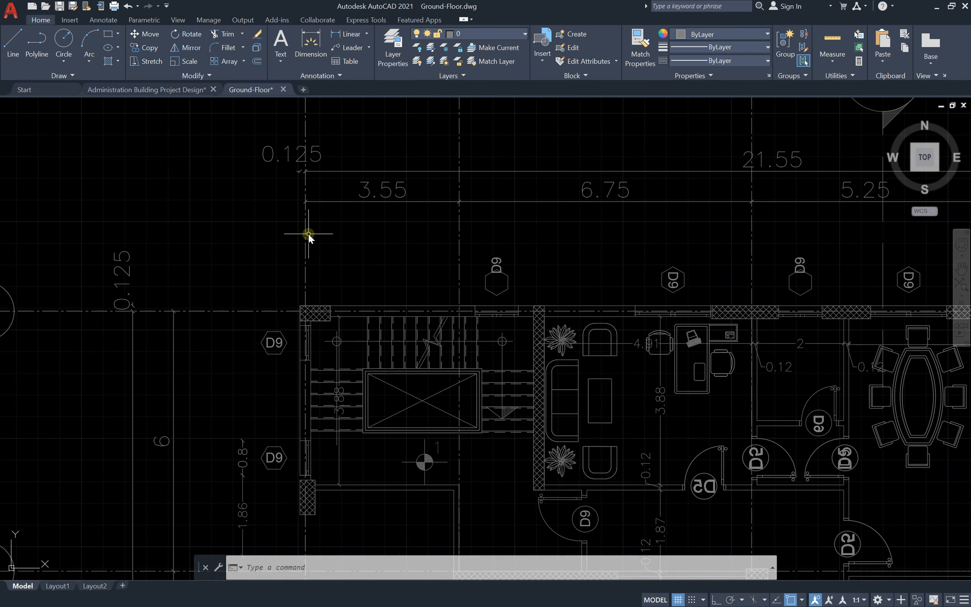
click(305, 235)
scroll(344, 310, down, 2)
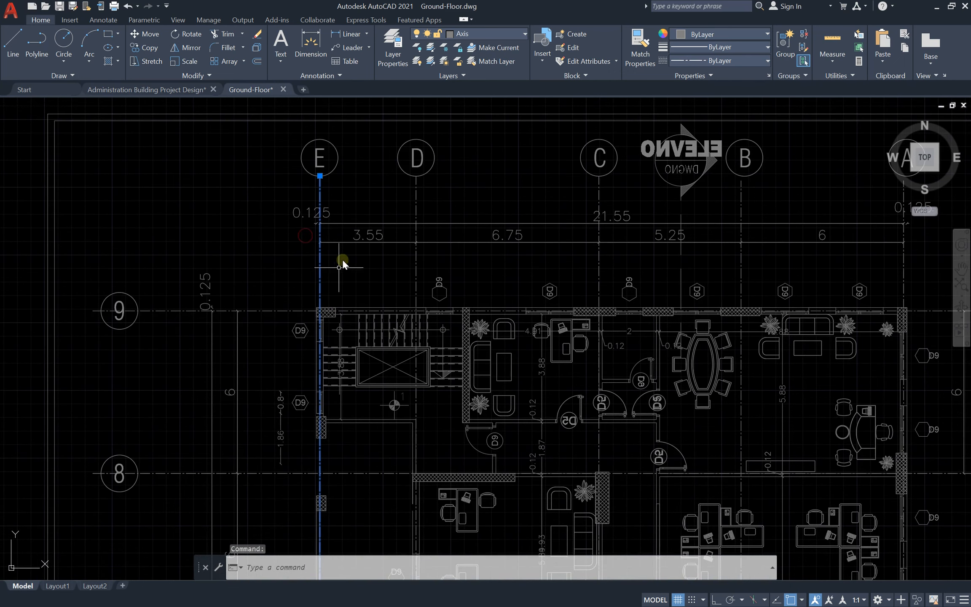
click(487, 34)
click(420, 75)
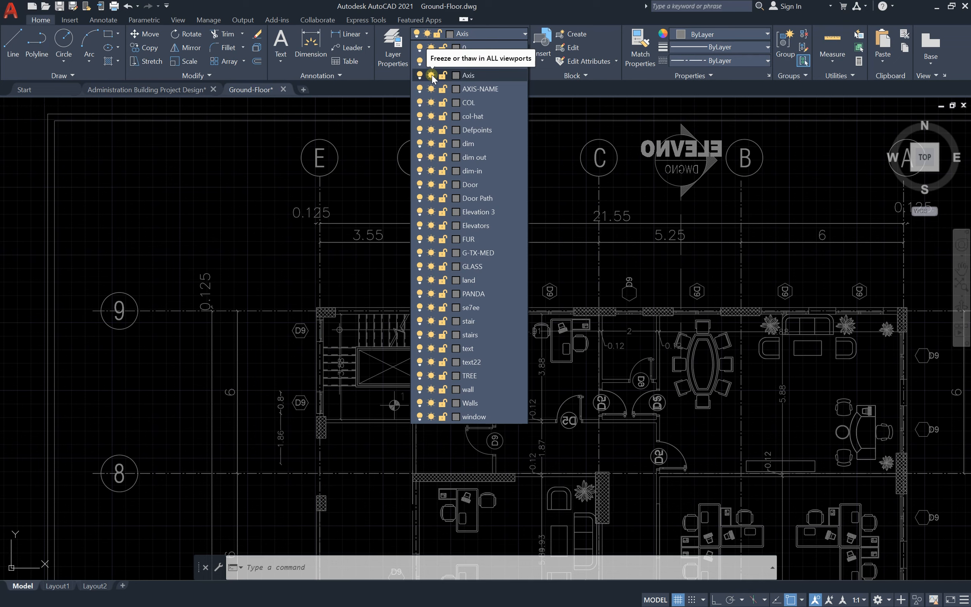
click(431, 75)
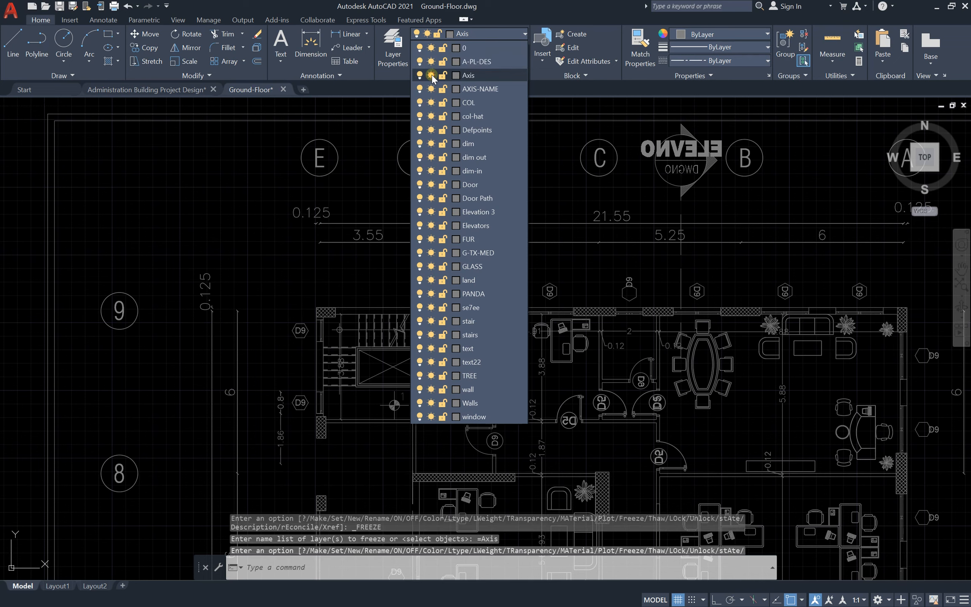
click(519, 38)
- Examine the plan without its grid lines and undo the freezing of the Axis layer
scroll(277, 157, down, 5)
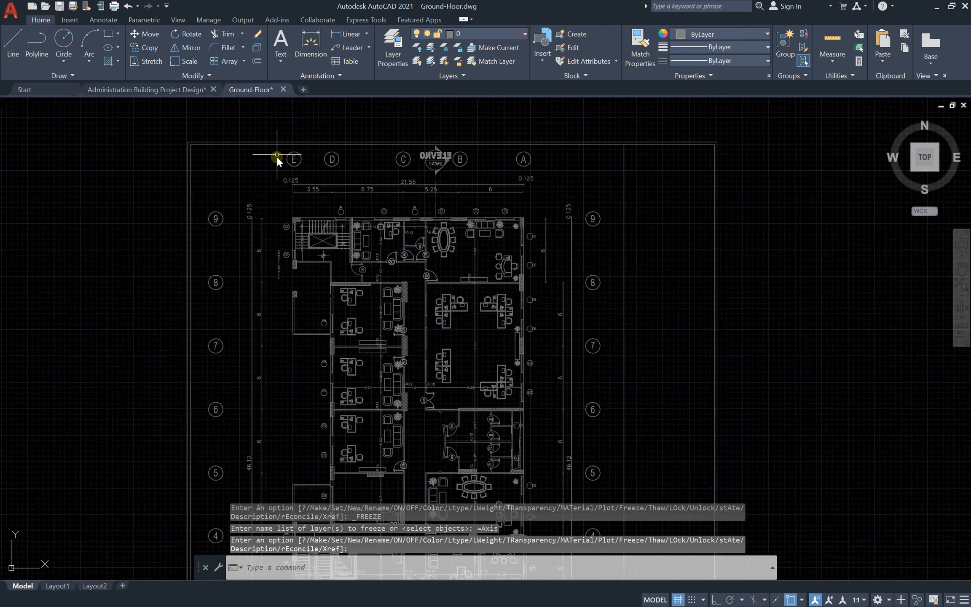
scroll(391, 200, up, 5)
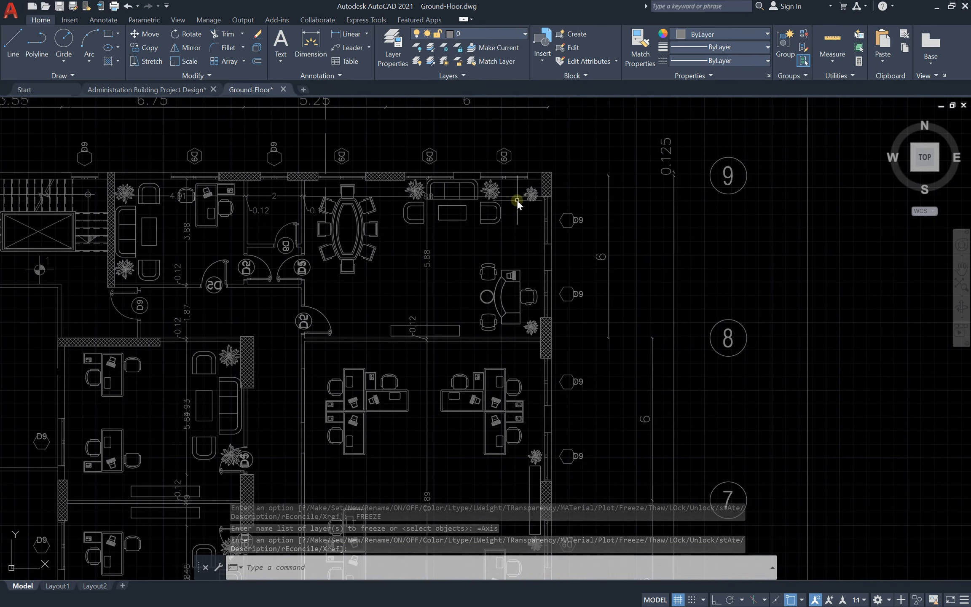
scroll(586, 190, down, 2)
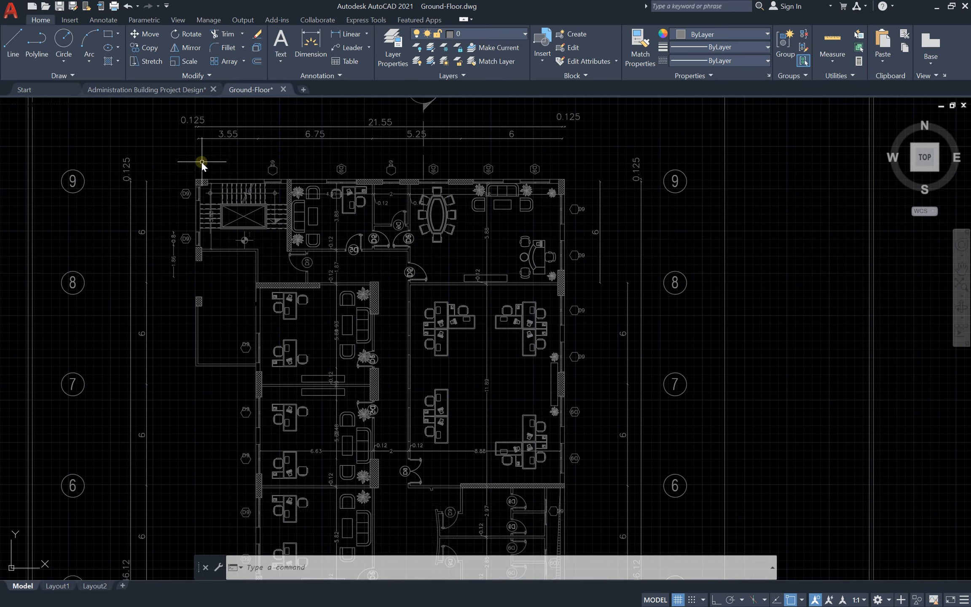
scroll(202, 200, down, 4)
scroll(198, 412, up, 6)
scroll(202, 297, down, 10)
scroll(227, 238, up, 4)
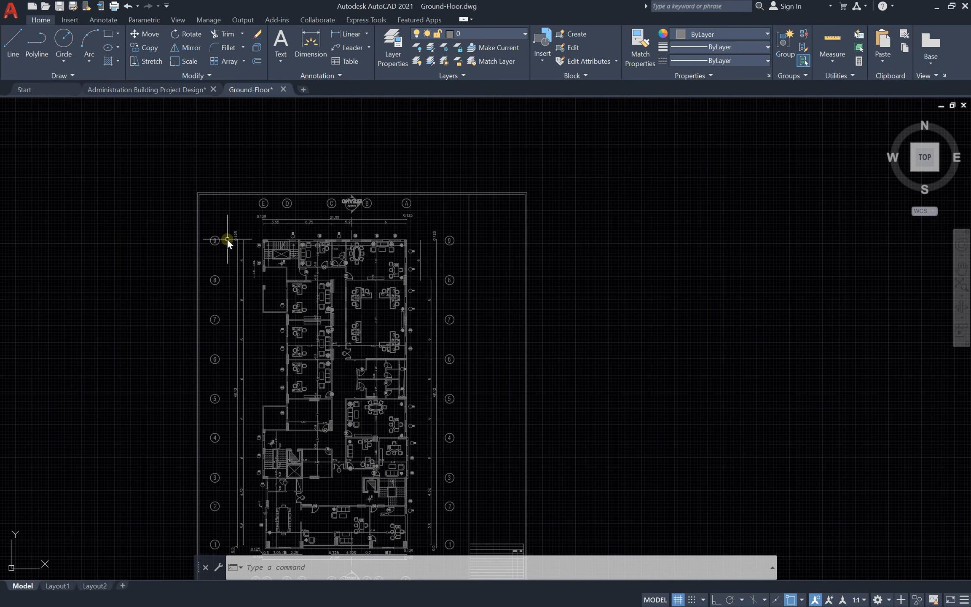
key(ctrl+z)
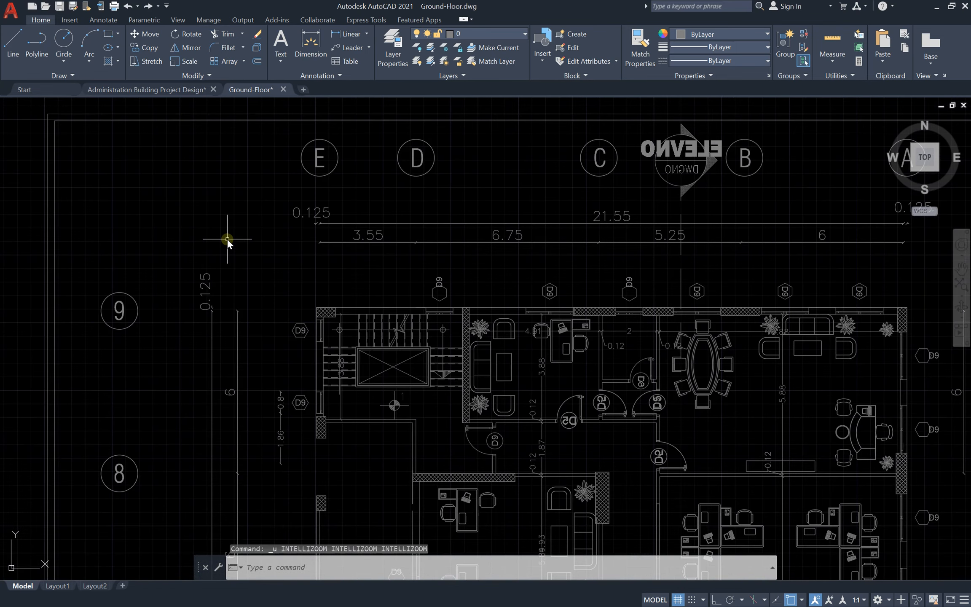
key(ctrl+z)
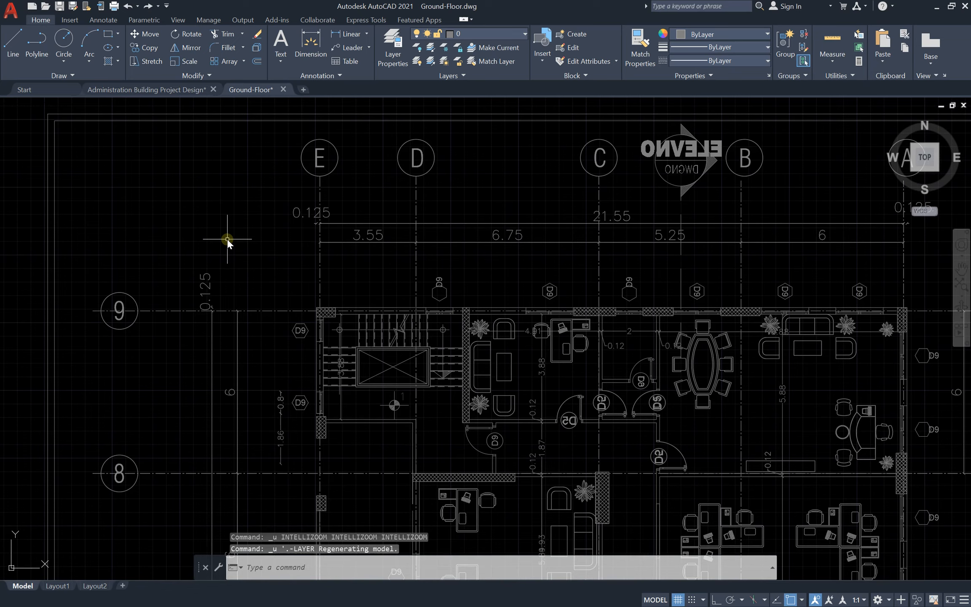
- Select grid line 9 to identify its layer and freeze the Axis layer again
scroll(226, 291, down, 5)
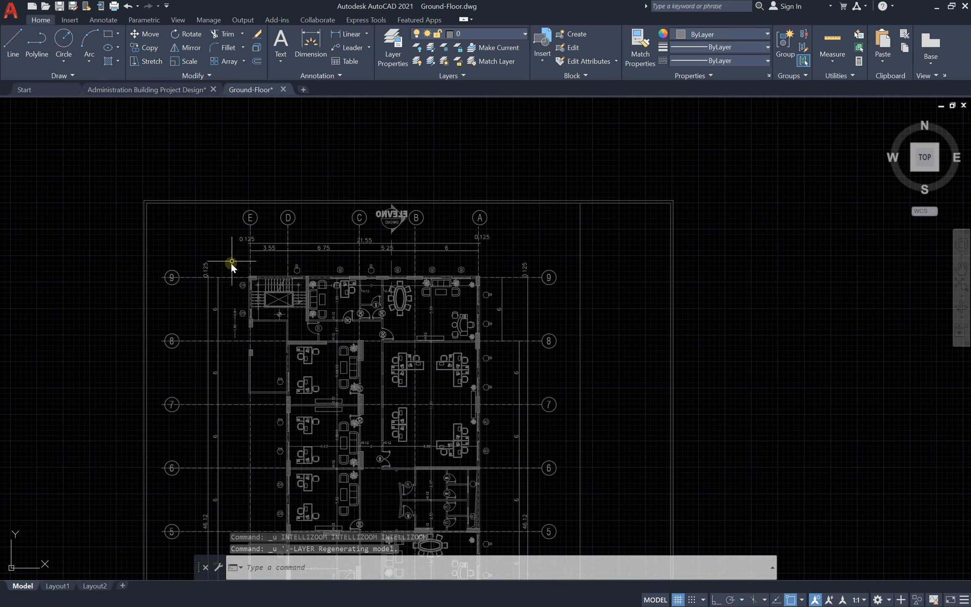
click(232, 261)
click(223, 288)
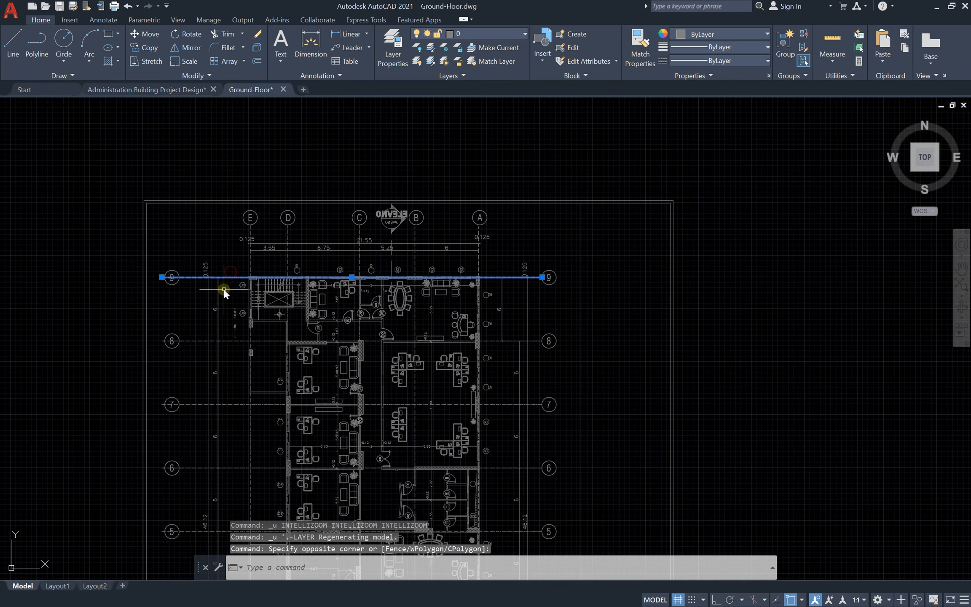
click(487, 33)
click(430, 74)
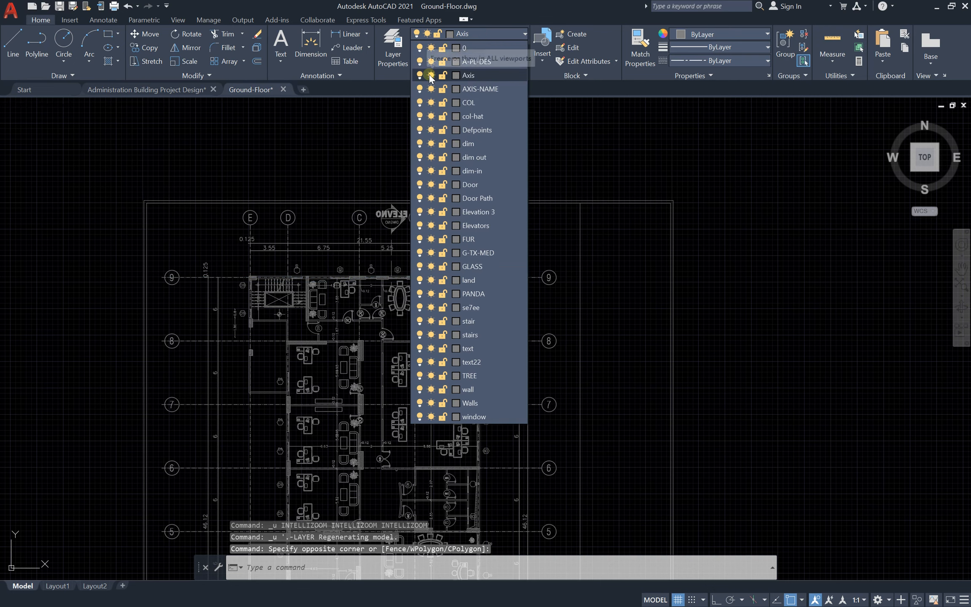
click(627, 283)
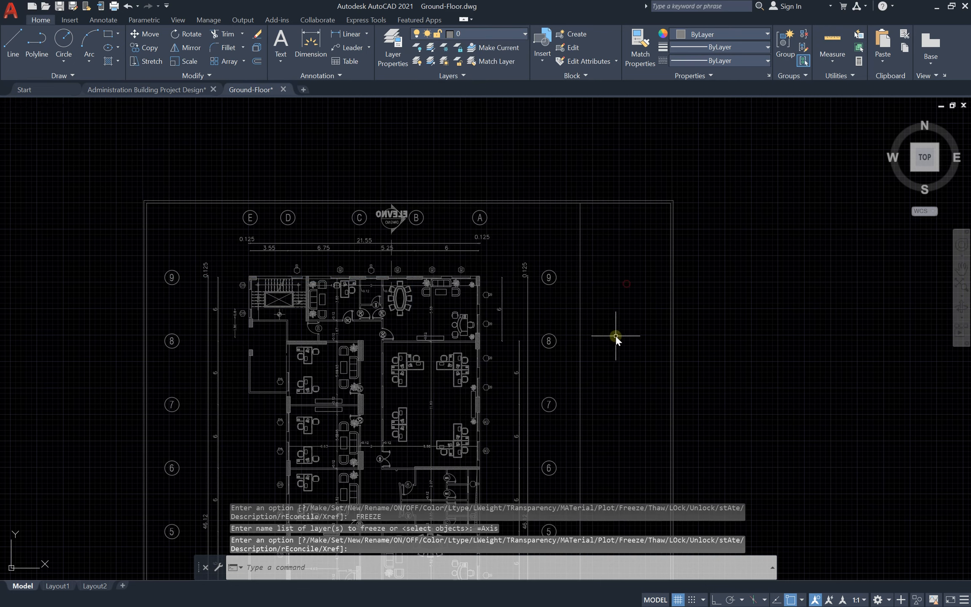
- Examine the plan's offices, outer dimensions and grid bubbles for annotation that still clutters the background drawing
scroll(504, 292, up, 4)
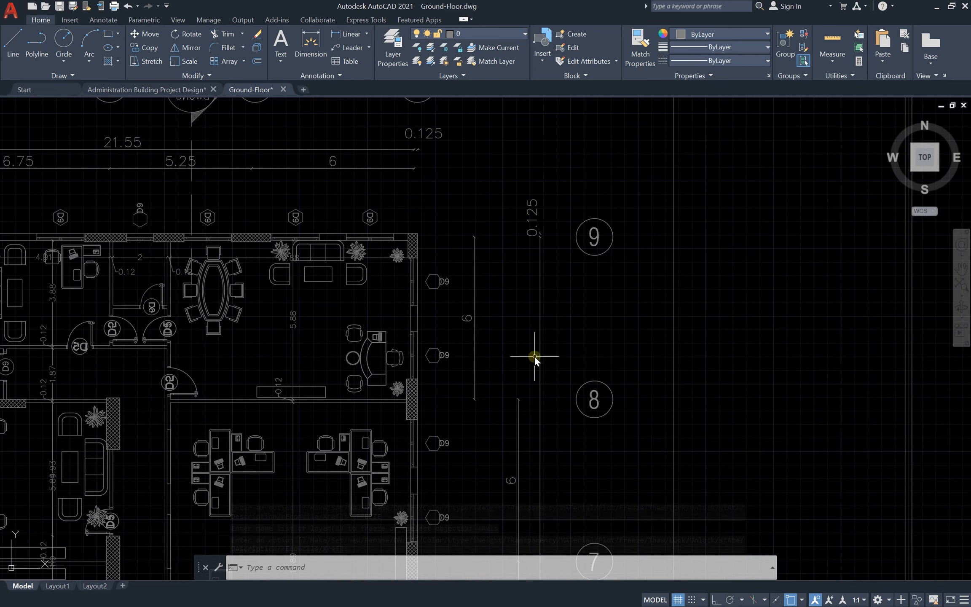
scroll(519, 136, down, 2)
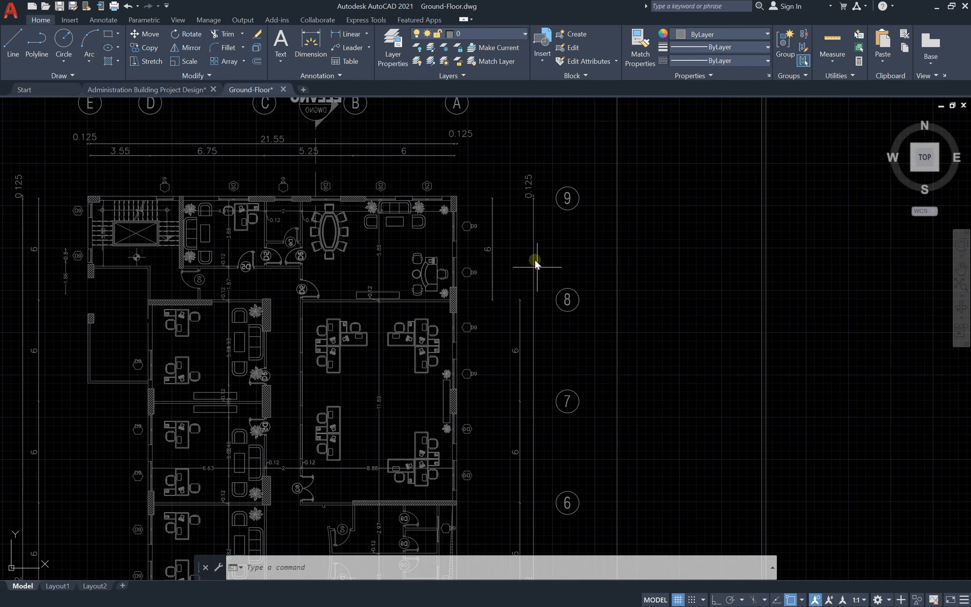
scroll(483, 323, down, 3)
scroll(479, 320, up, 7)
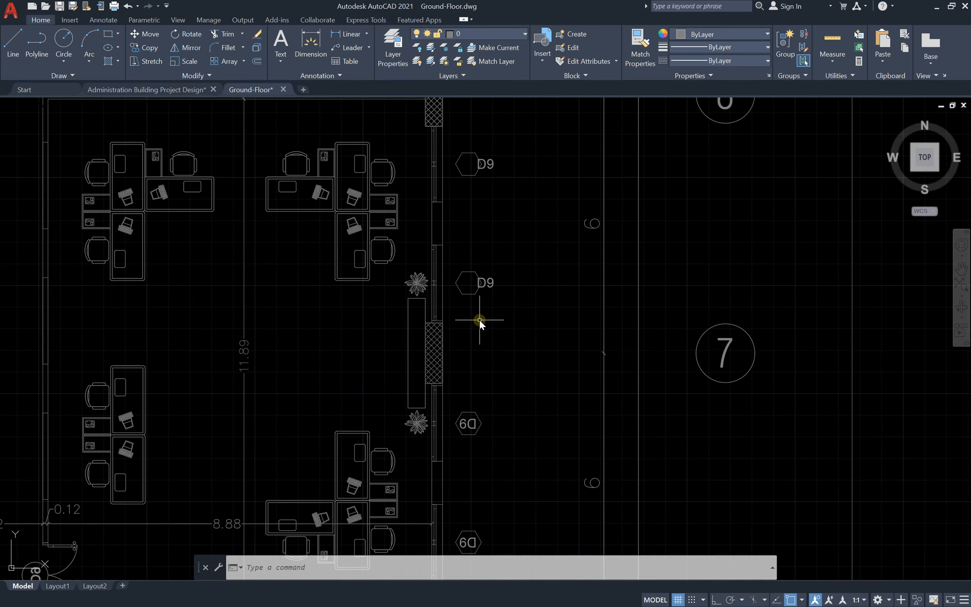
scroll(464, 322, down, 5)
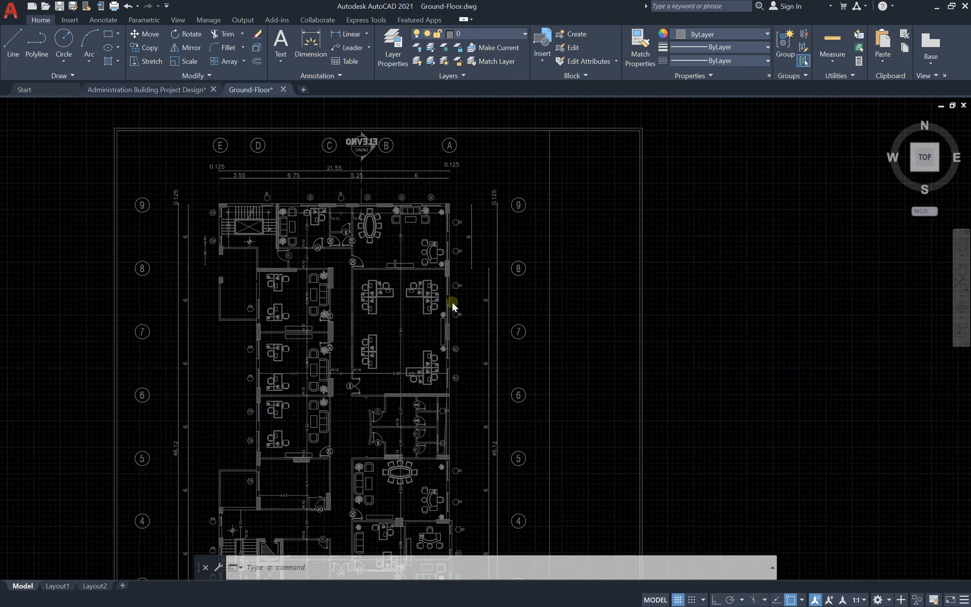
scroll(491, 231, down, 3)
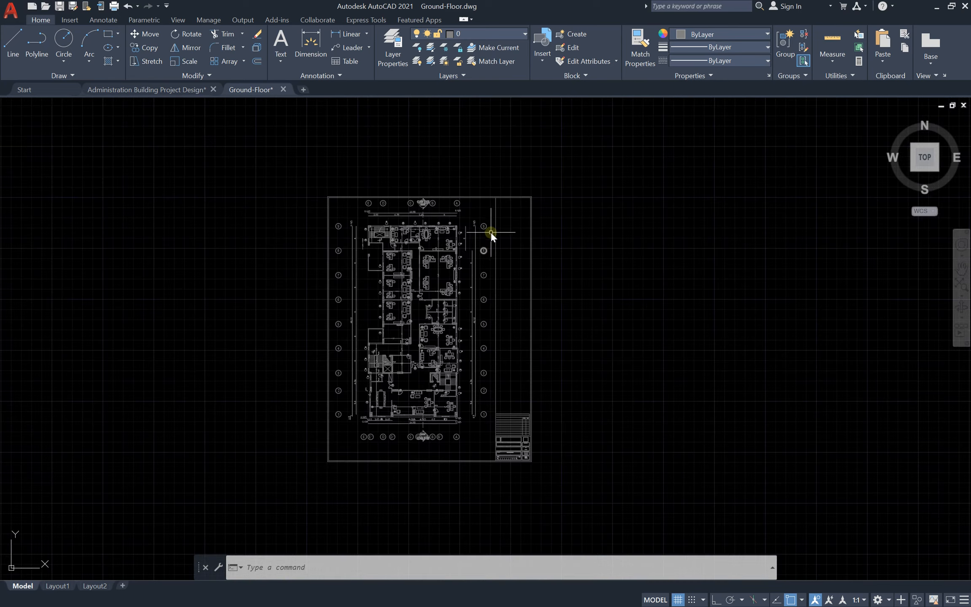
scroll(489, 230, up, 7)
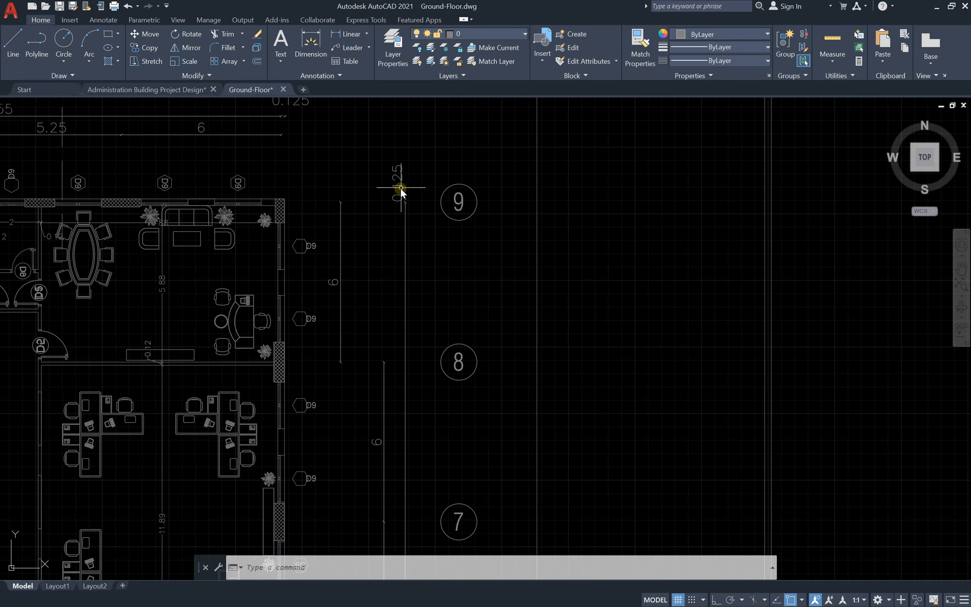
scroll(423, 231, down, 5)
scroll(423, 257, up, 5)
scroll(413, 189, down, 2)
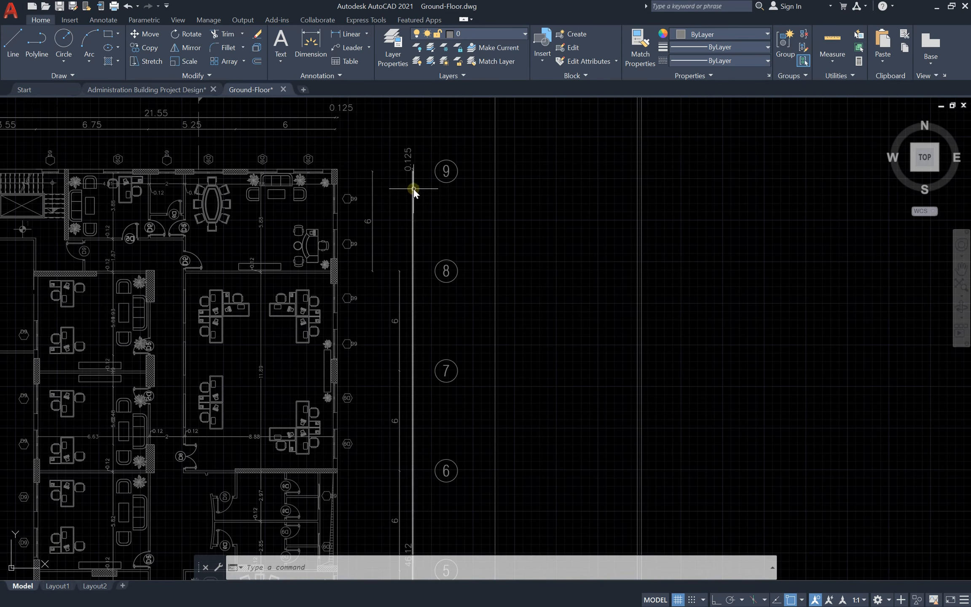
- Select grid bubble 9 to identify its layer and freeze the AXIS-NAME layer
click(473, 146)
click(437, 200)
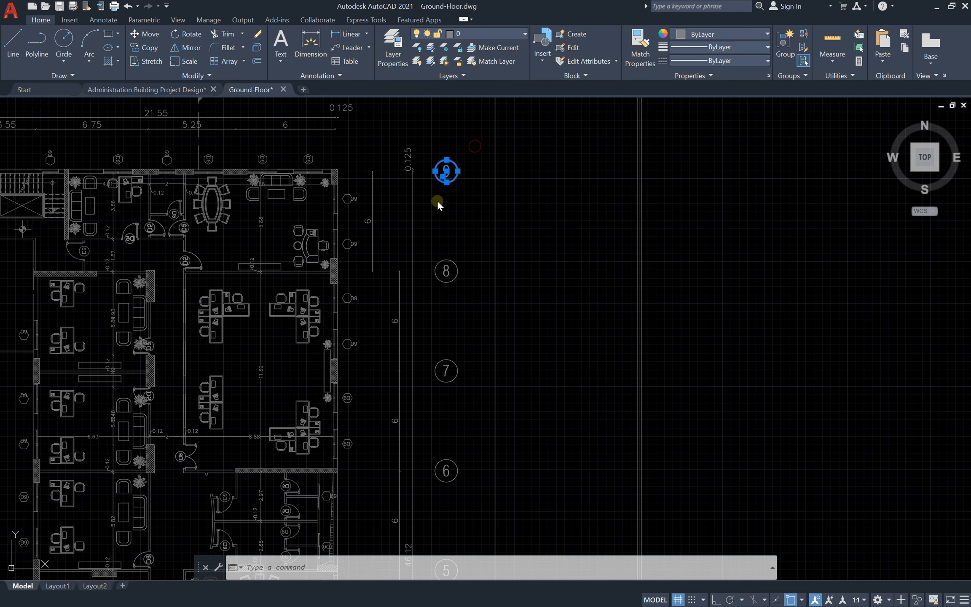
click(501, 35)
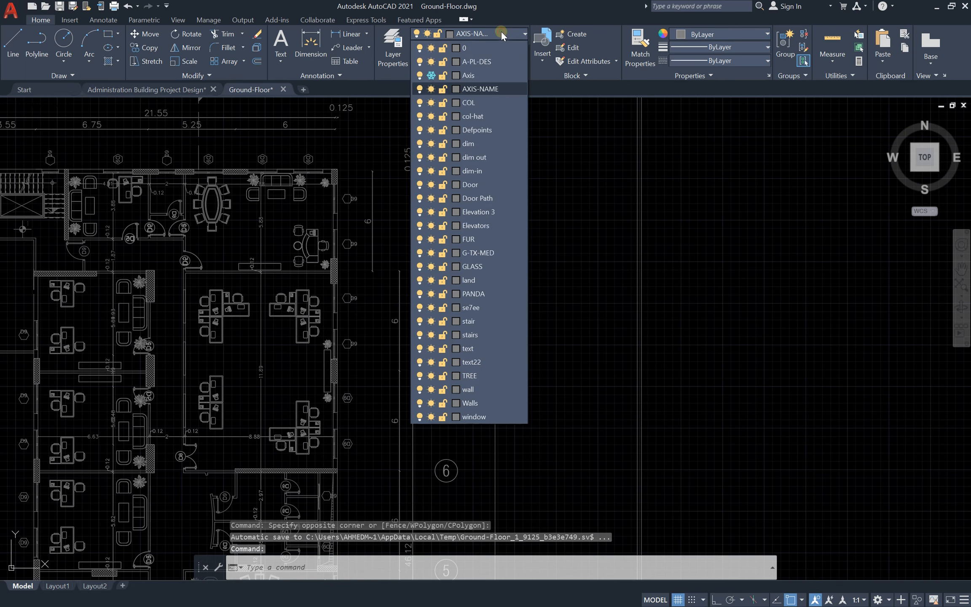
click(430, 89)
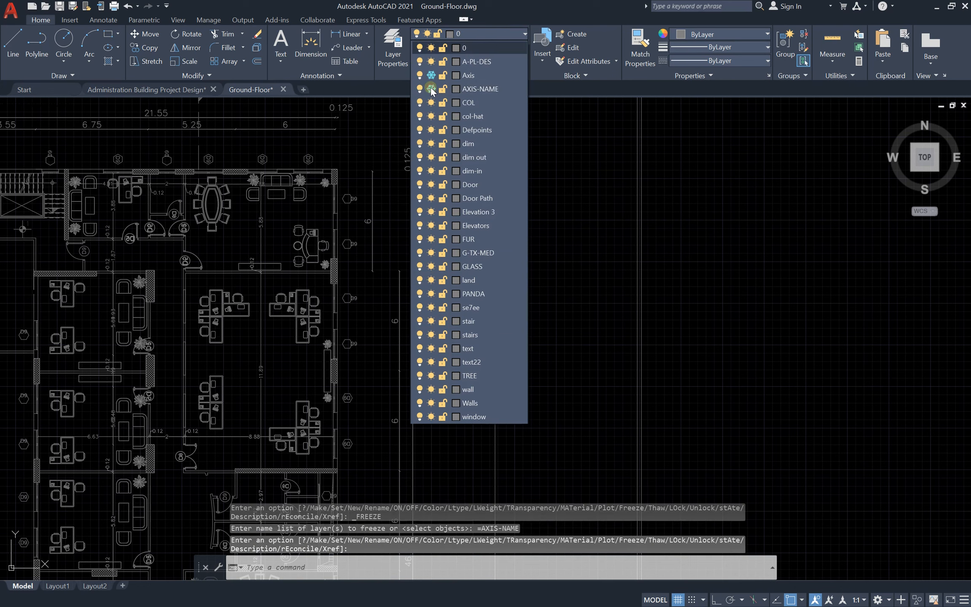
click(521, 36)
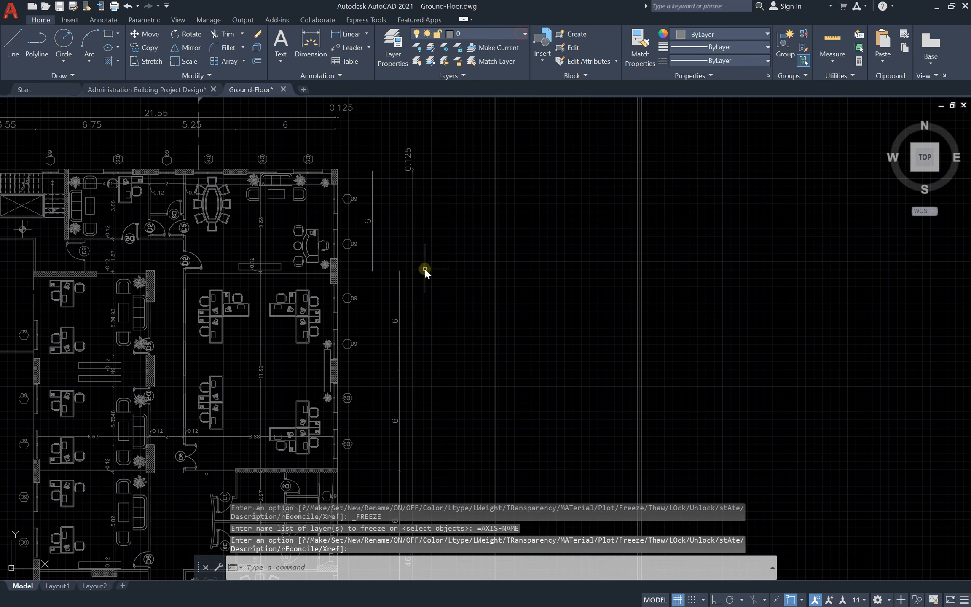
- Select the long outer dimension line beside the plan to identify its layer and freeze the dim out layer
click(414, 218)
click(442, 194)
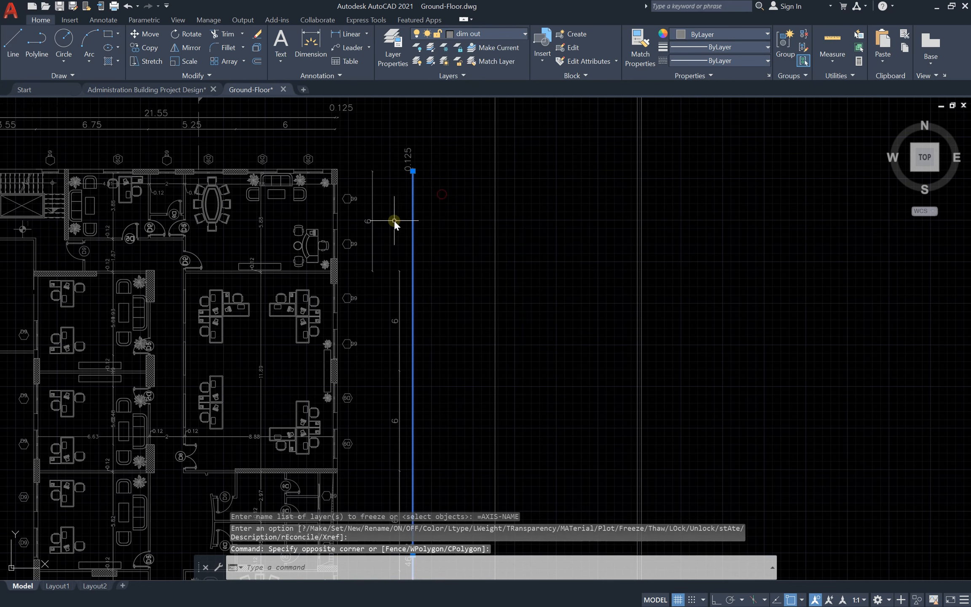
click(488, 36)
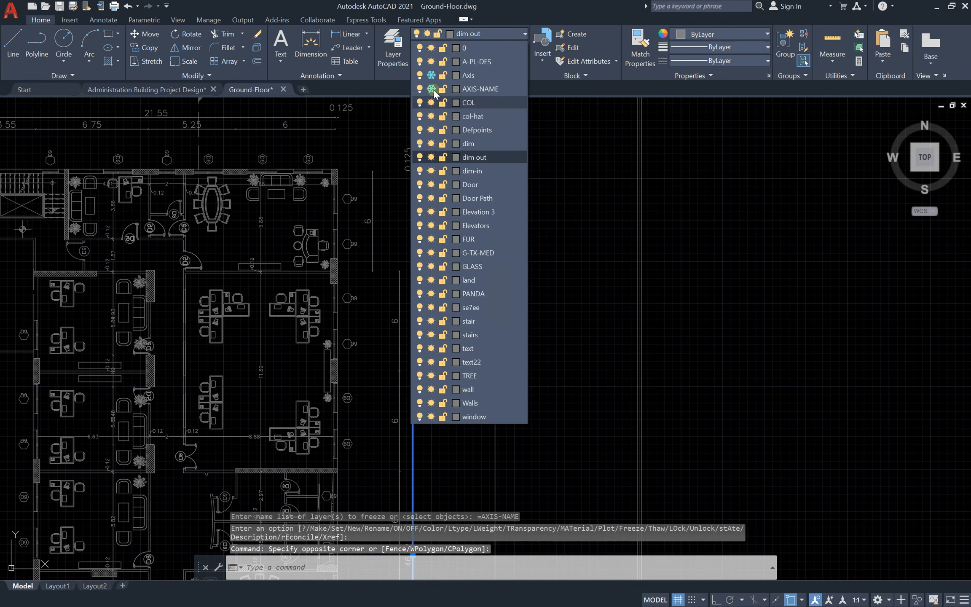
click(431, 157)
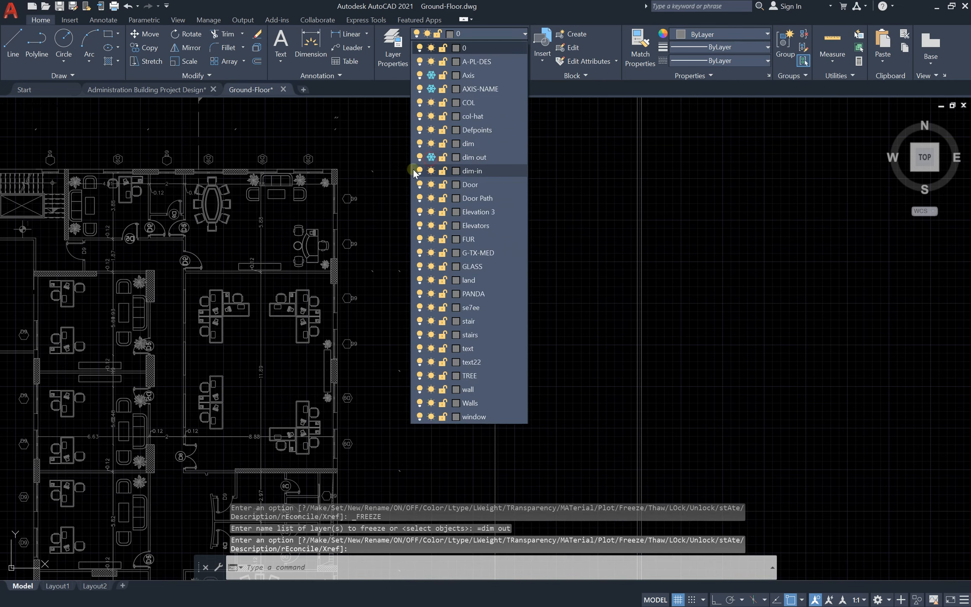
click(386, 136)
- Select a leftover dimension tick near the staircase corner and try to freeze layer 0
scroll(457, 220, down, 6)
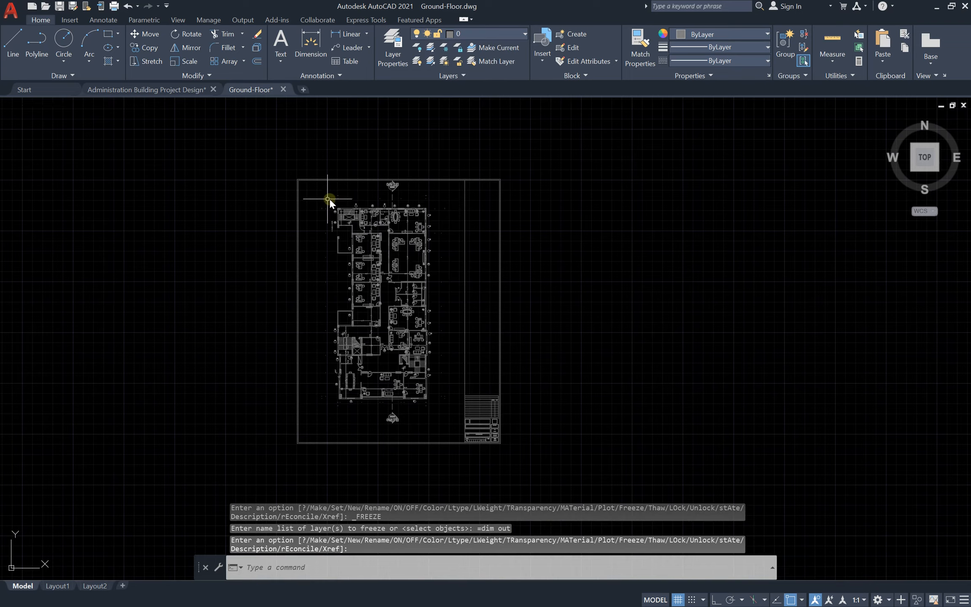
scroll(329, 200, up, 8)
click(319, 295)
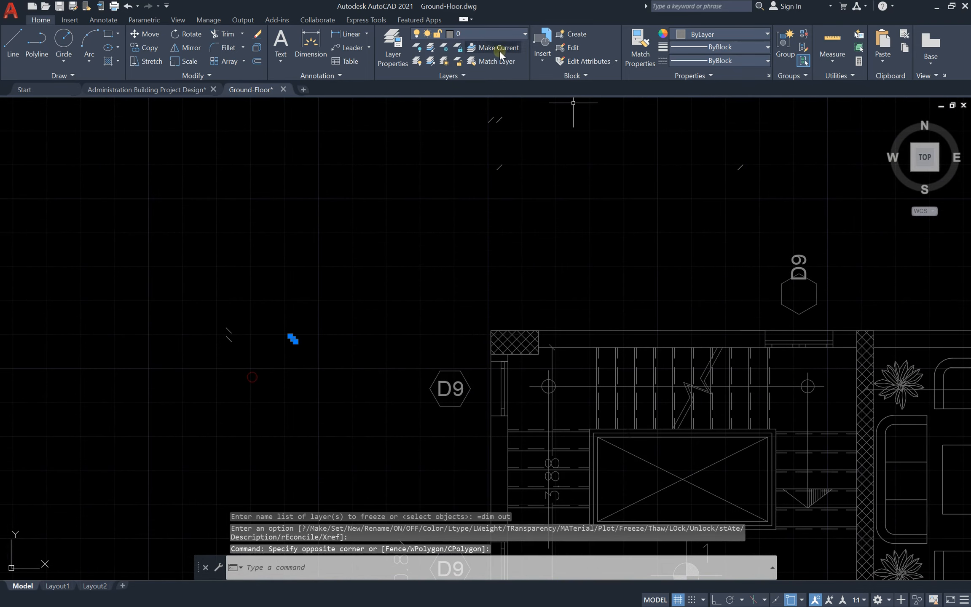
click(496, 38)
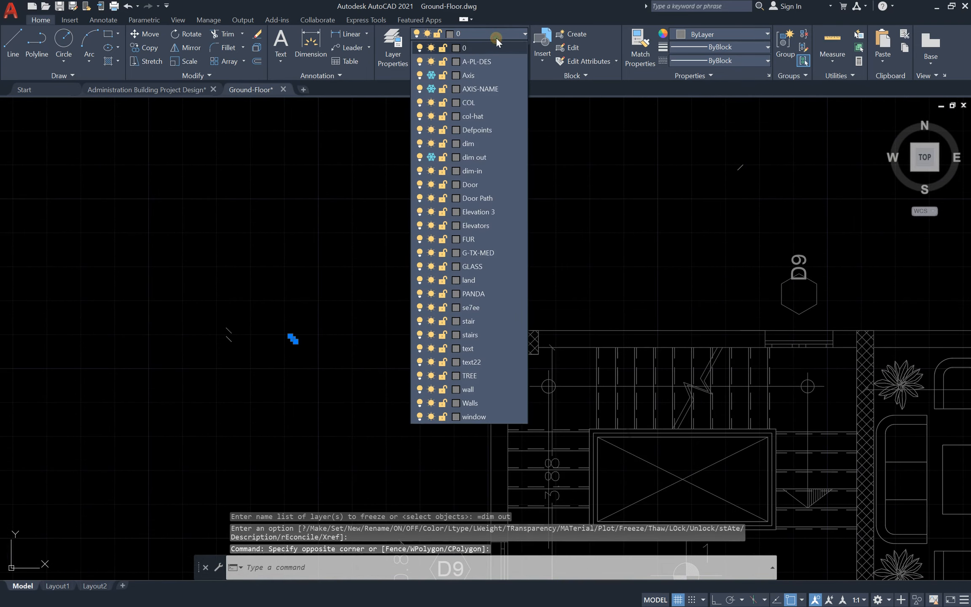
click(433, 47)
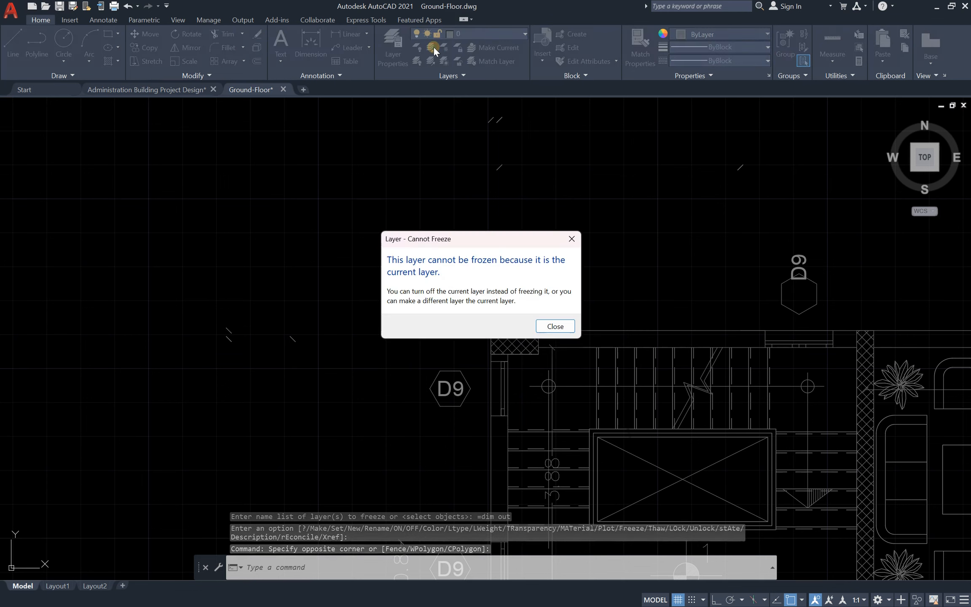
click(554, 326)
scroll(340, 230, down, 6)
scroll(531, 253, up, 5)
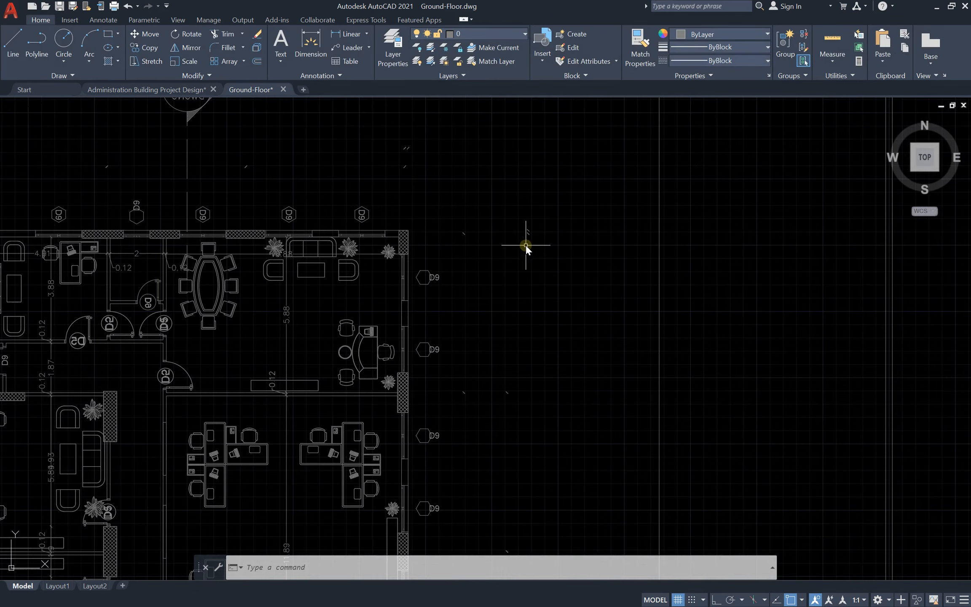
scroll(494, 162, down, 5)
click(526, 183)
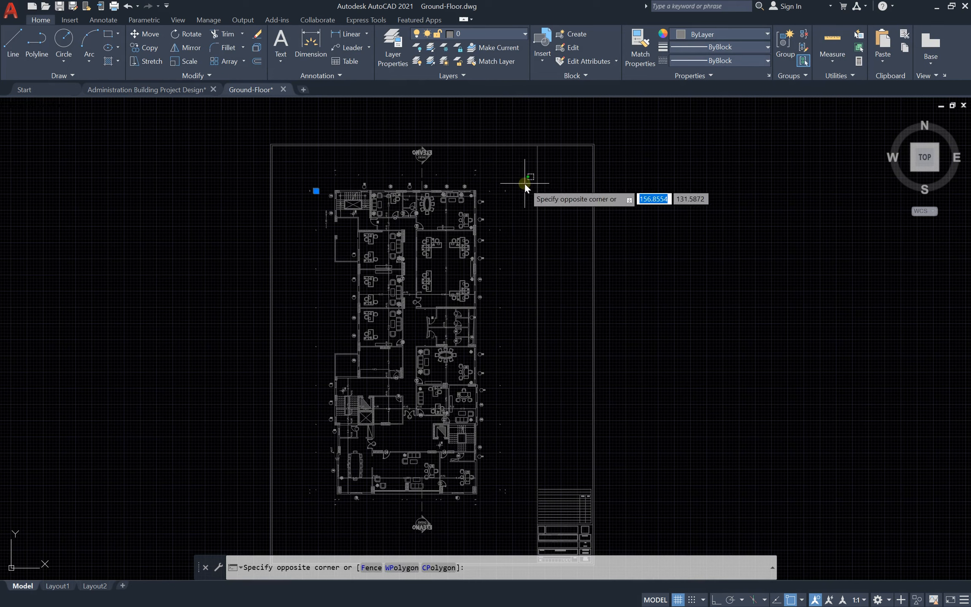
click(503, 337)
key(Escape)
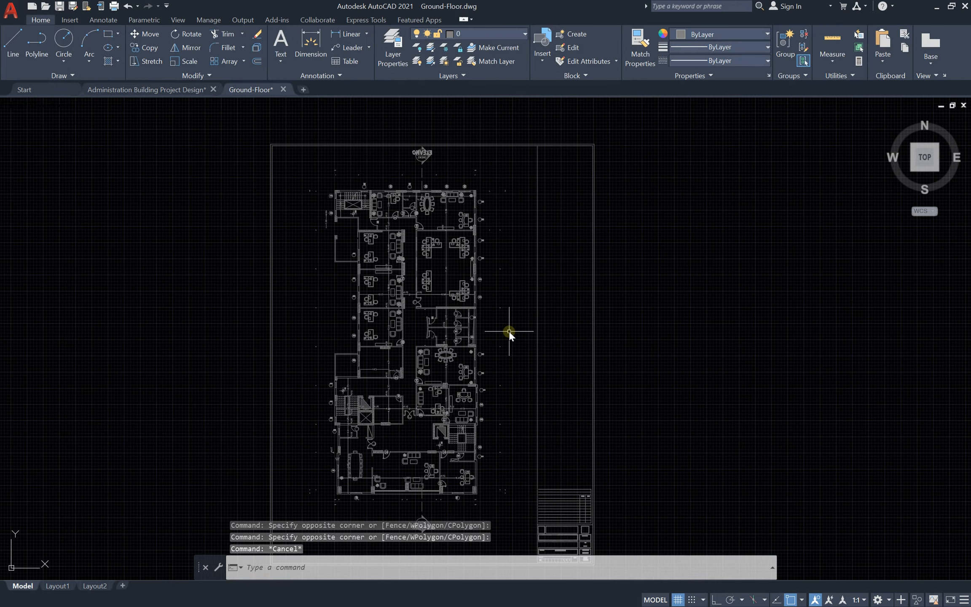
- Select a D9 window tag outside the plan's right wall and identify the layer of its text
scroll(523, 324, up, 5)
scroll(527, 312, up, 3)
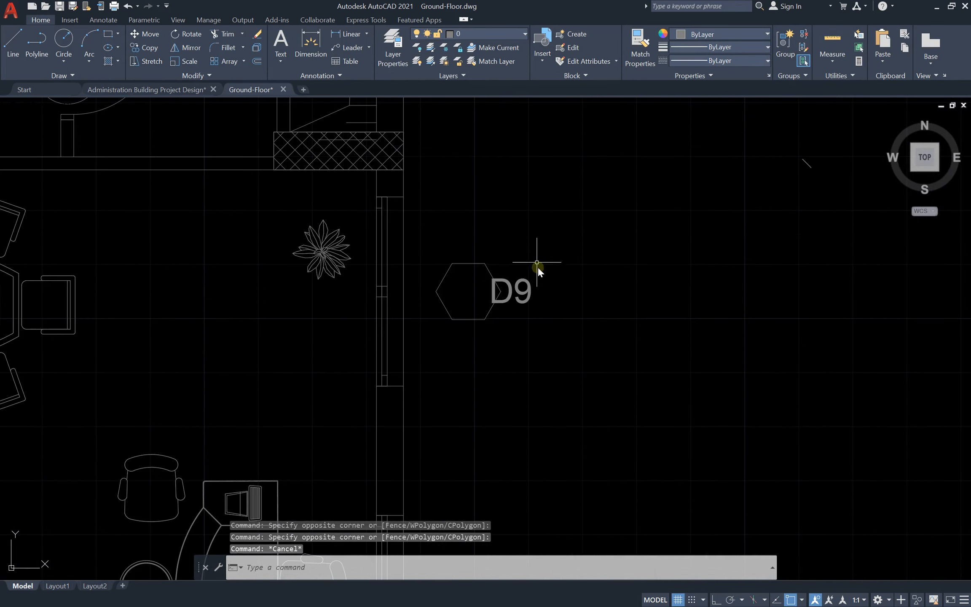
click(556, 216)
click(432, 375)
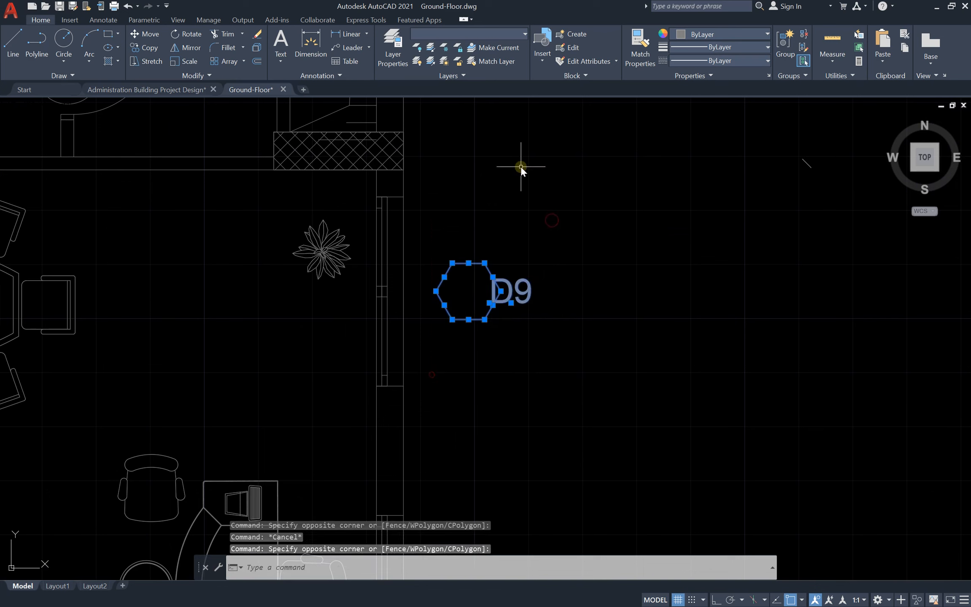
key(Escape)
click(610, 242)
click(505, 336)
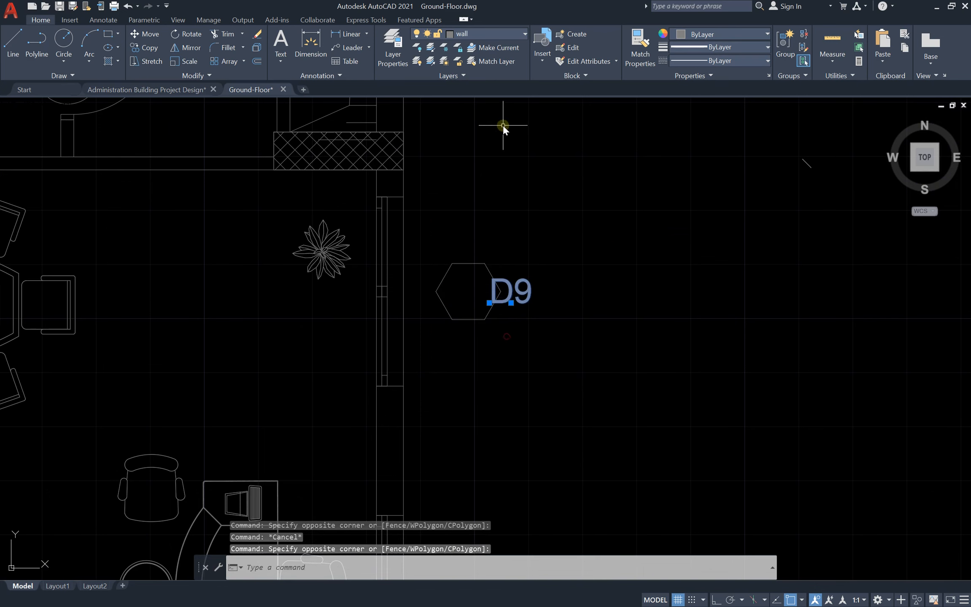
- Try freezing the wall layer used by the D9 tag text, and thaw it again
click(506, 33)
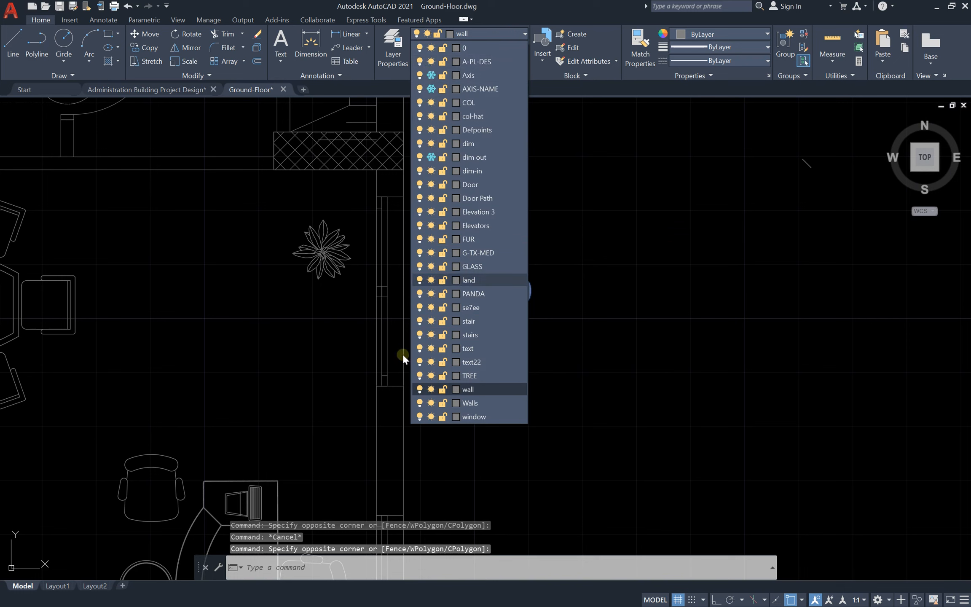
click(430, 389)
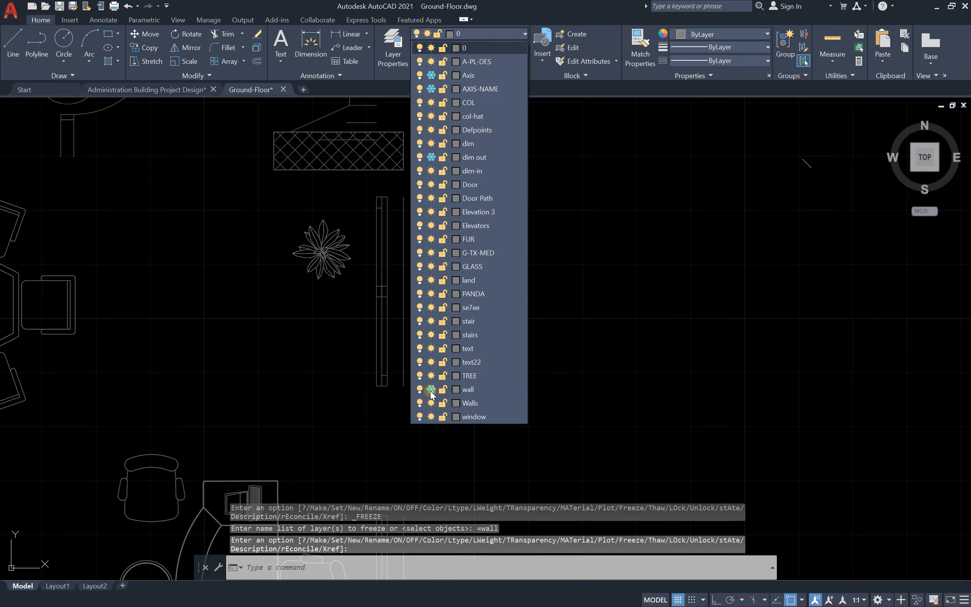
click(430, 390)
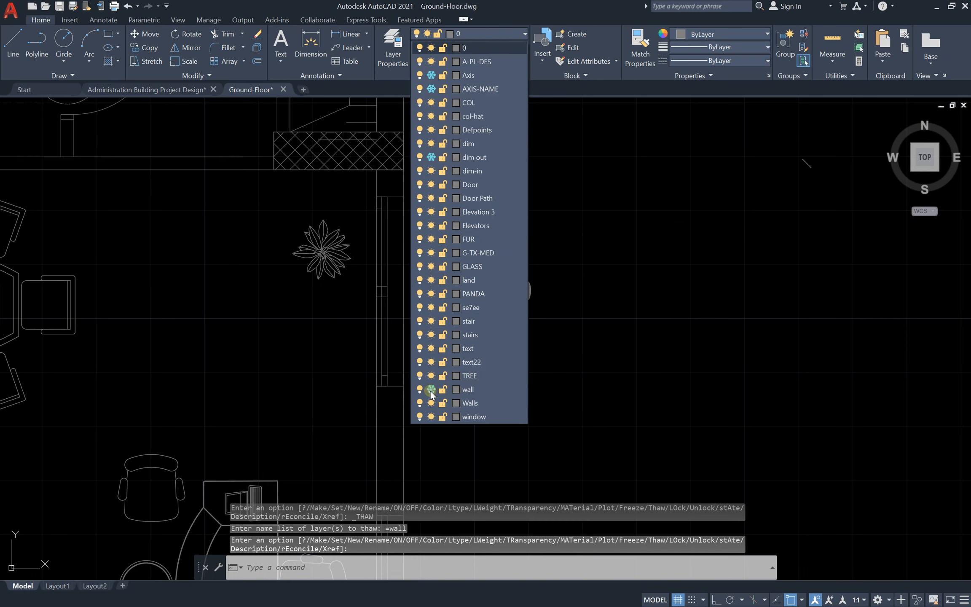
click(517, 33)
- Erase the leftover dimension ticks and D9 window tags along the plan's right side with a crossing selection
scroll(526, 312, down, 6)
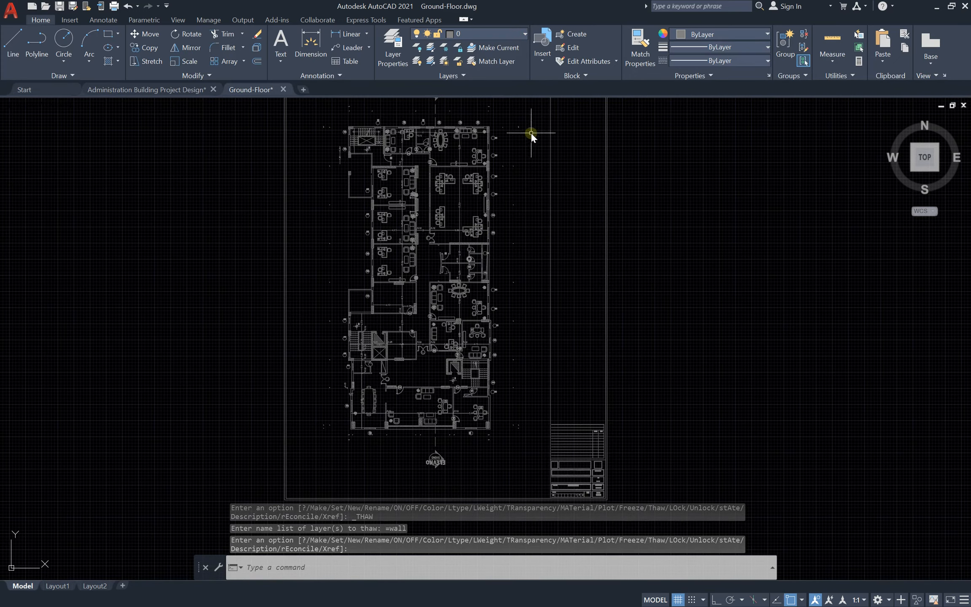
click(538, 111)
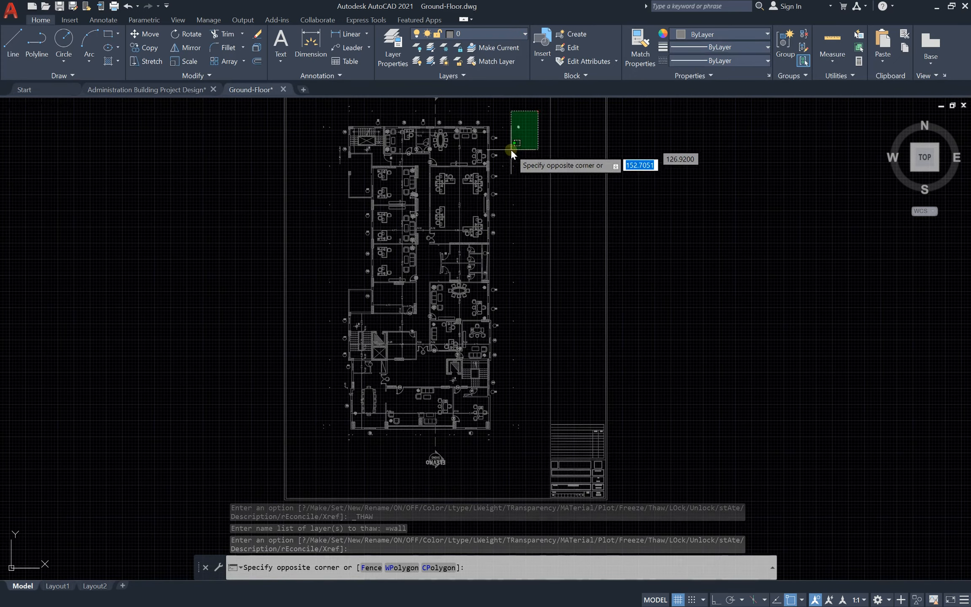
click(492, 447)
key(Delete)
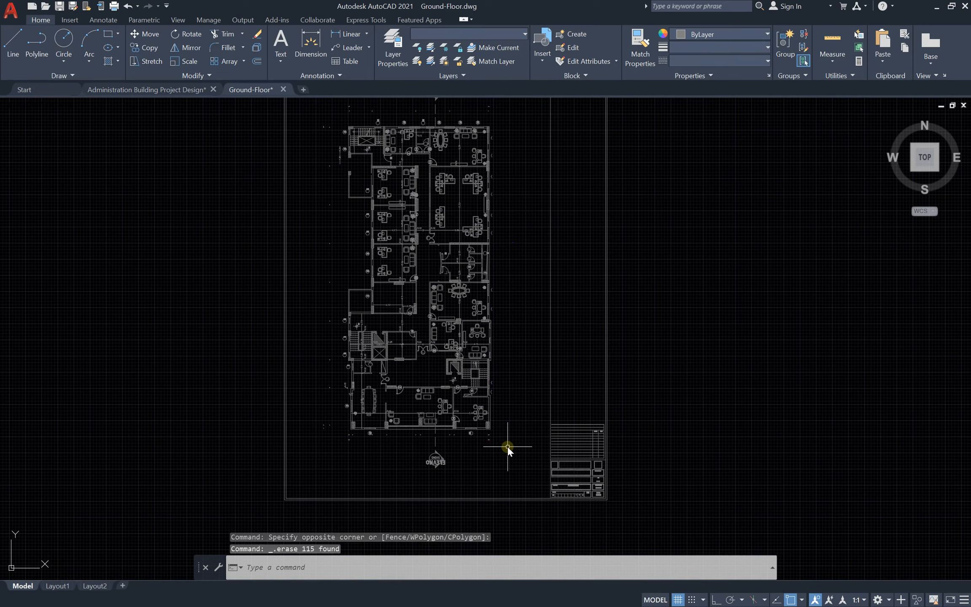
- Erase the elevation marker, its dashed line, the D9 tags and dimension ticks below the plan's bottom wall
scroll(453, 476, up, 5)
click(659, 468)
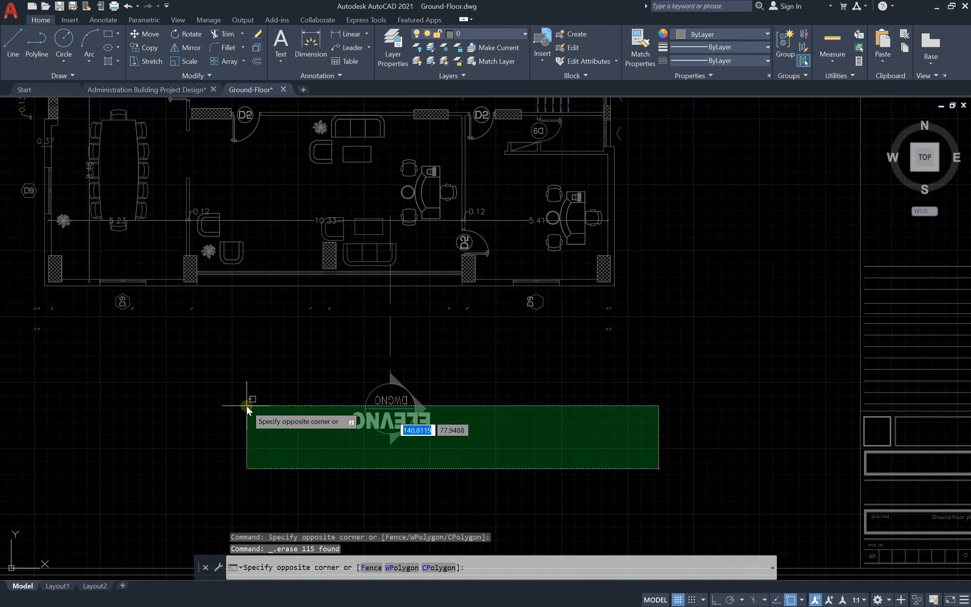
click(17, 296)
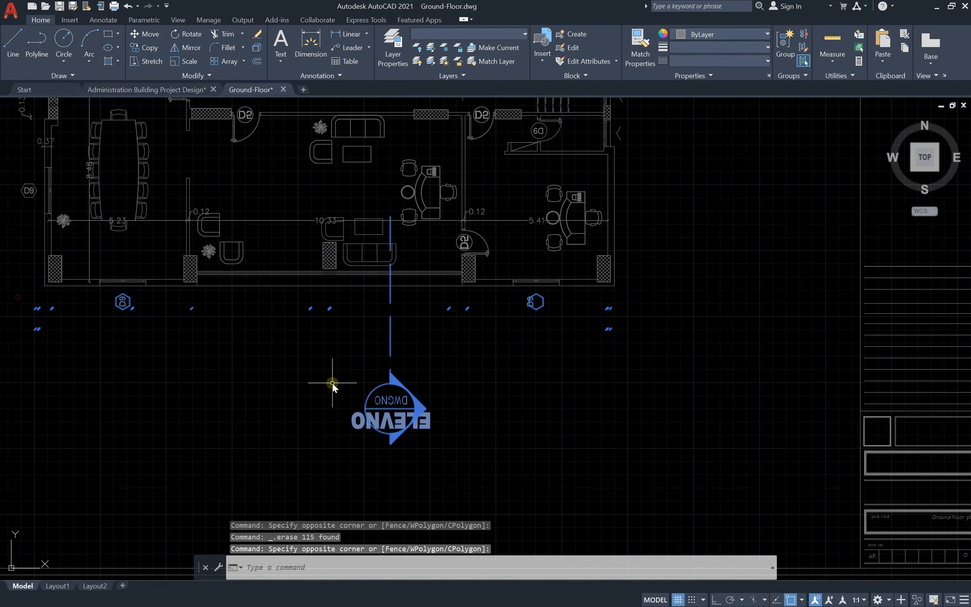
key(Delete)
- Erase the leftover dimension ticks outside the plan's left wall with a crossing selection
scroll(332, 382, down, 8)
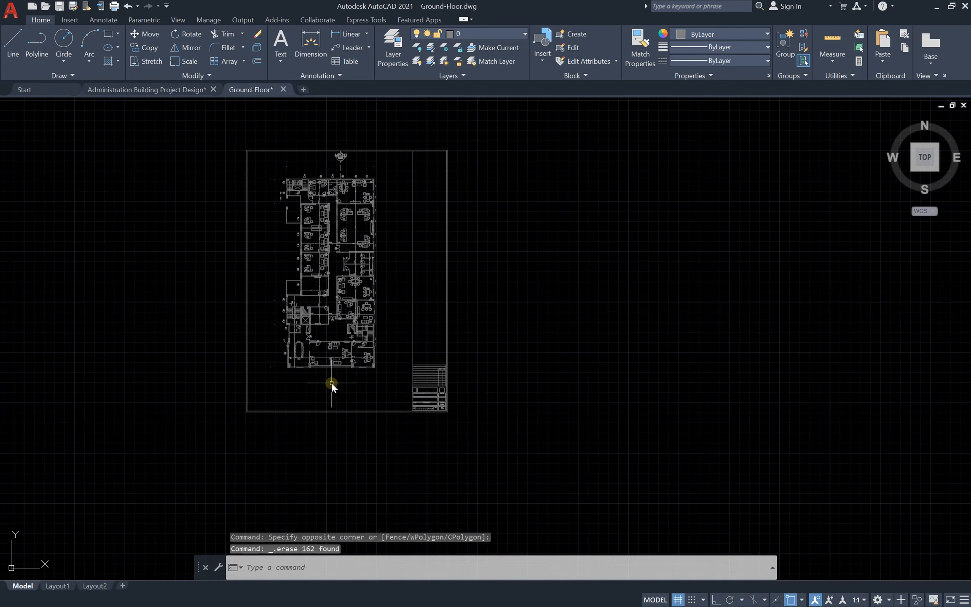
scroll(331, 382, up, 8)
click(322, 454)
click(240, 133)
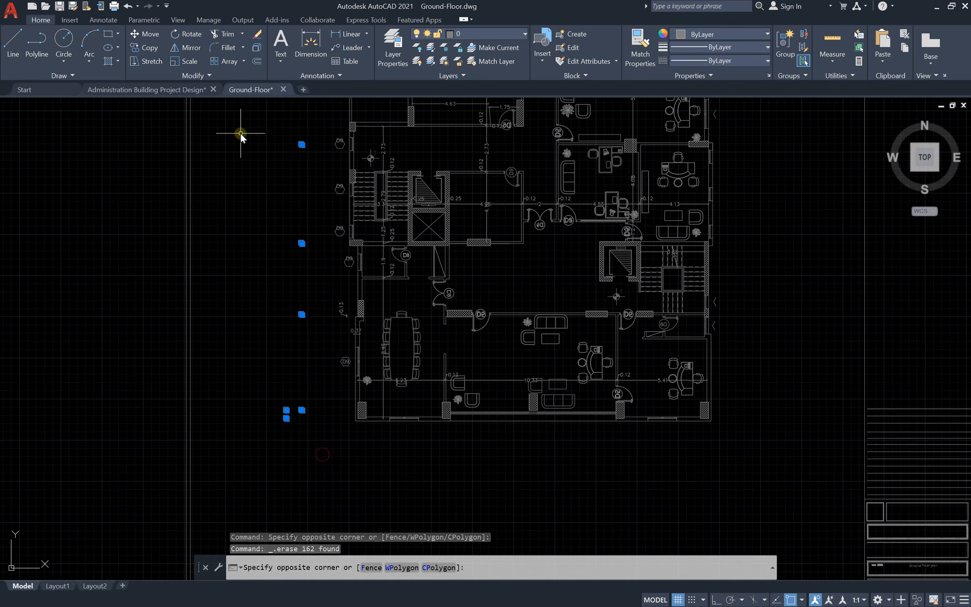
scroll(239, 293, down, 5)
key(Delete)
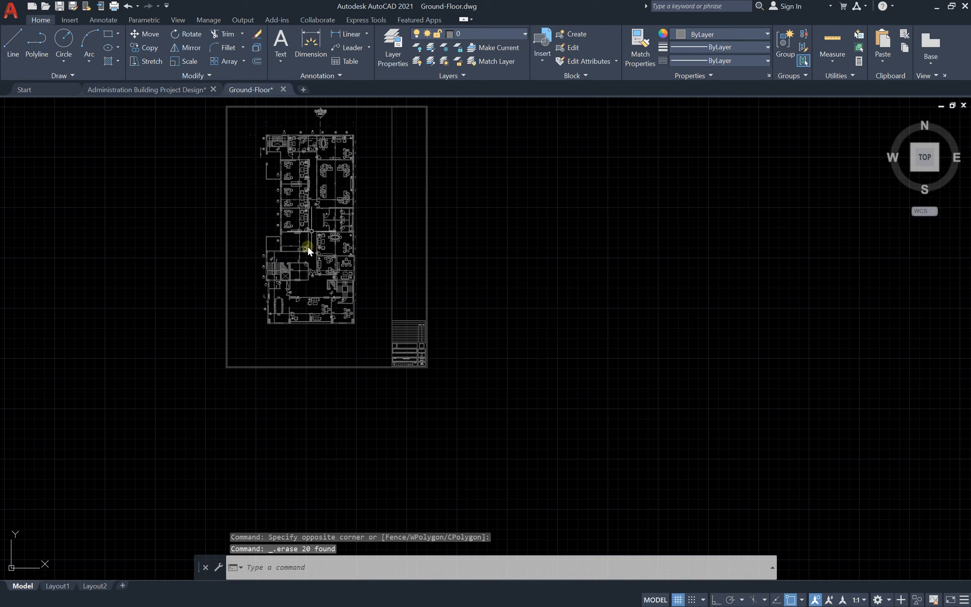
- Erase the remaining stray marks beside the plan's left wall with a window selection, leaving the wall itself out
click(239, 119)
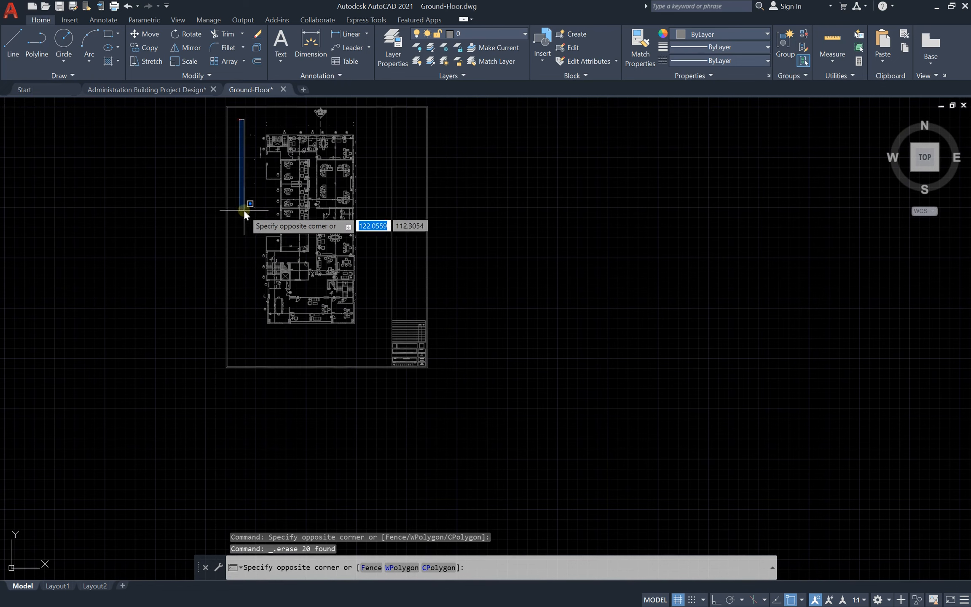
click(260, 332)
key(Delete)
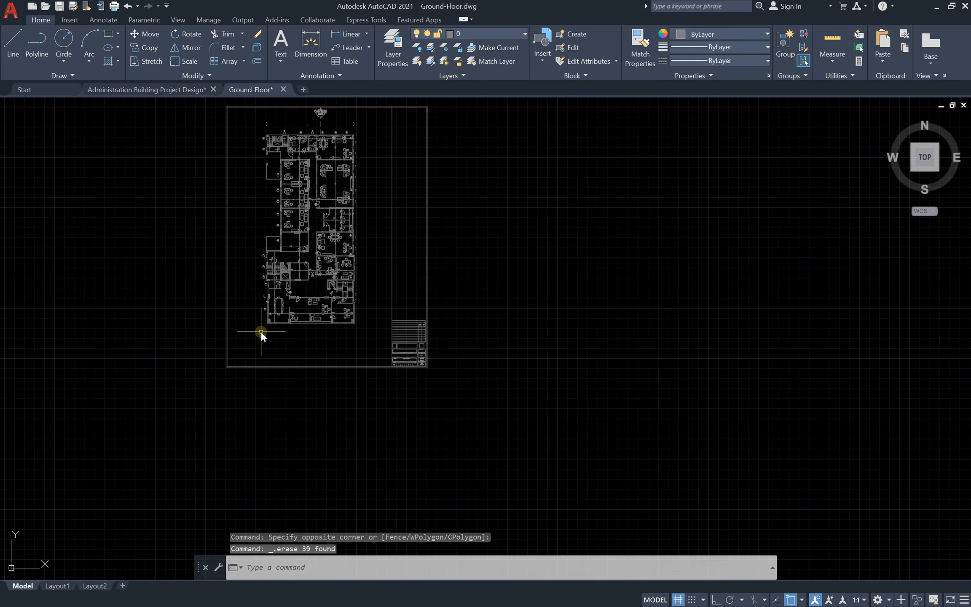
- Erase the stray objects lying outside the sheet frame, to the right of the ground floor plan
scroll(322, 163, down, 6)
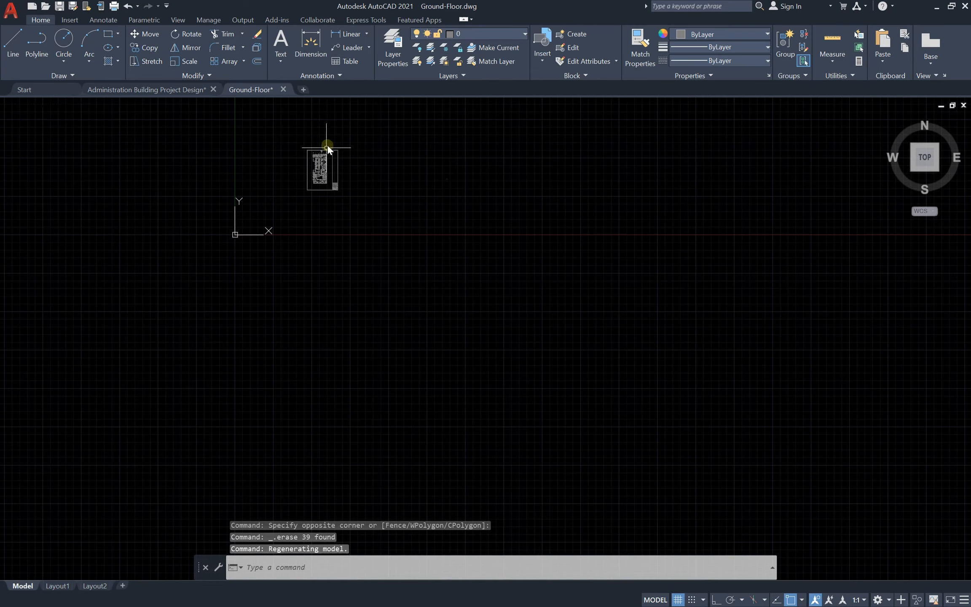
scroll(297, 160, up, 6)
scroll(297, 160, down, 5)
click(569, 150)
click(457, 246)
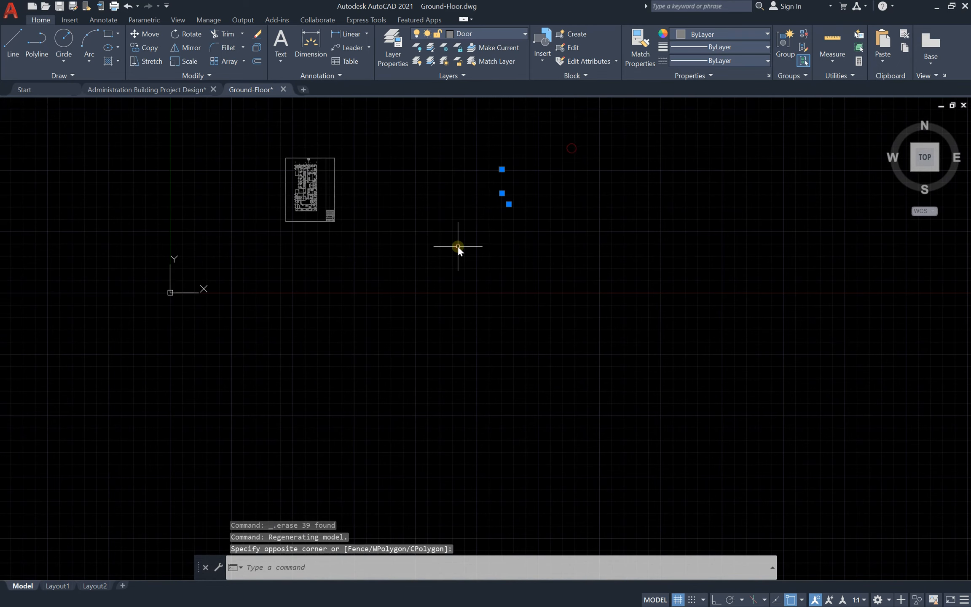
key(Delete)
- Erase the elevation marker, its dashed line and the dimension ticks above the plan with a crossing selection
scroll(291, 154, up, 10)
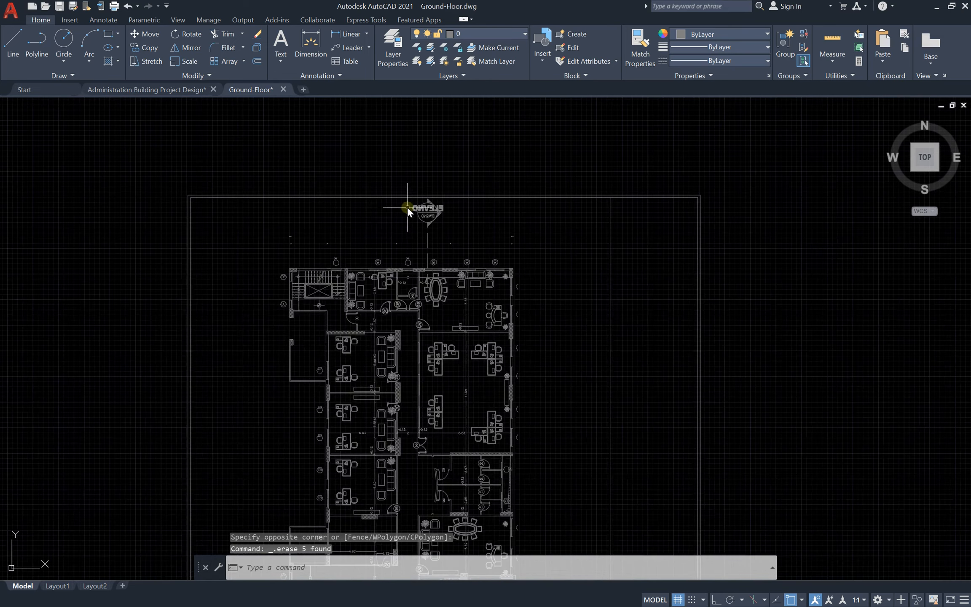
click(691, 206)
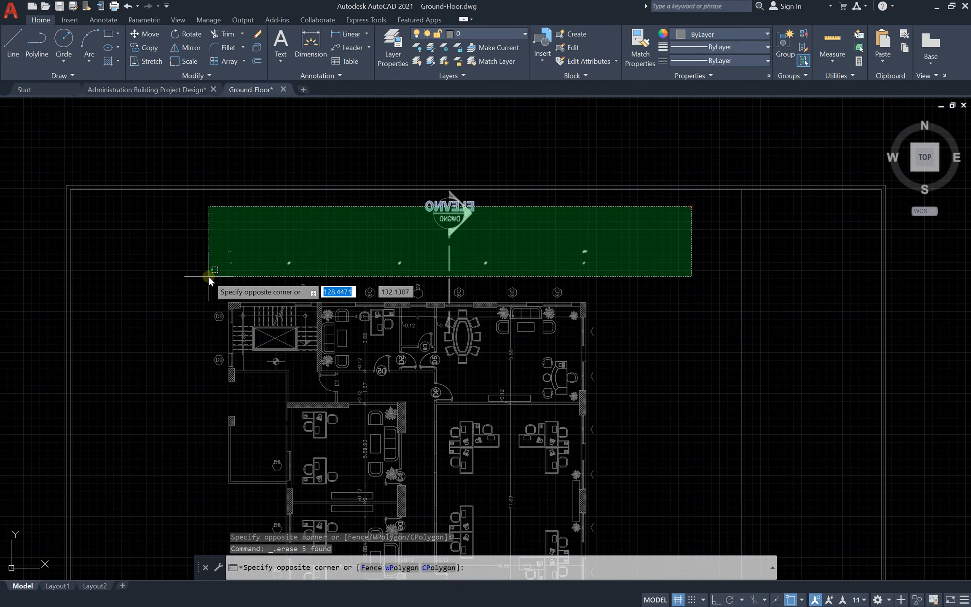
click(148, 271)
key(Delete)
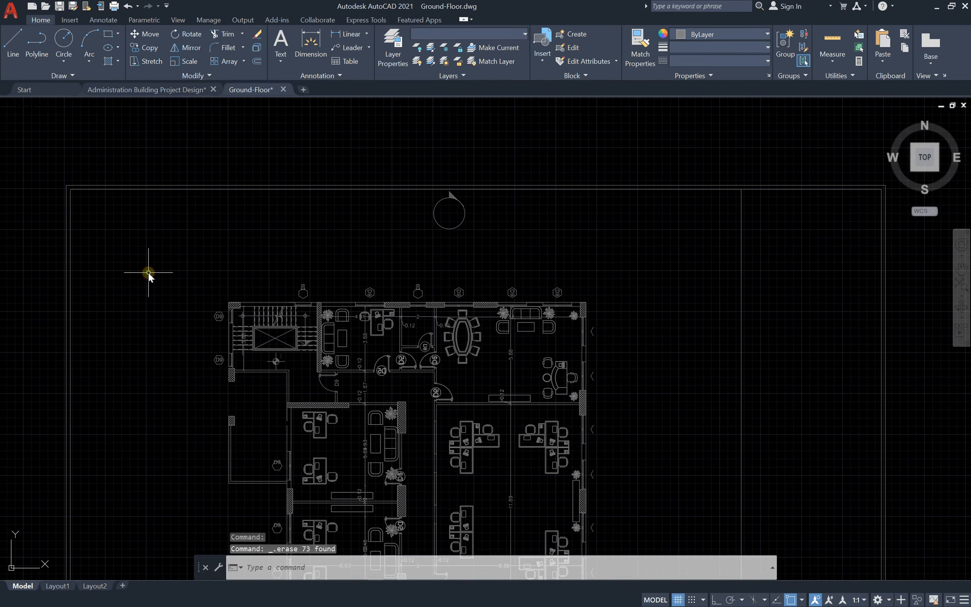
- Erase the row of window tags just above the plan's top wall with a crossing selection
click(701, 239)
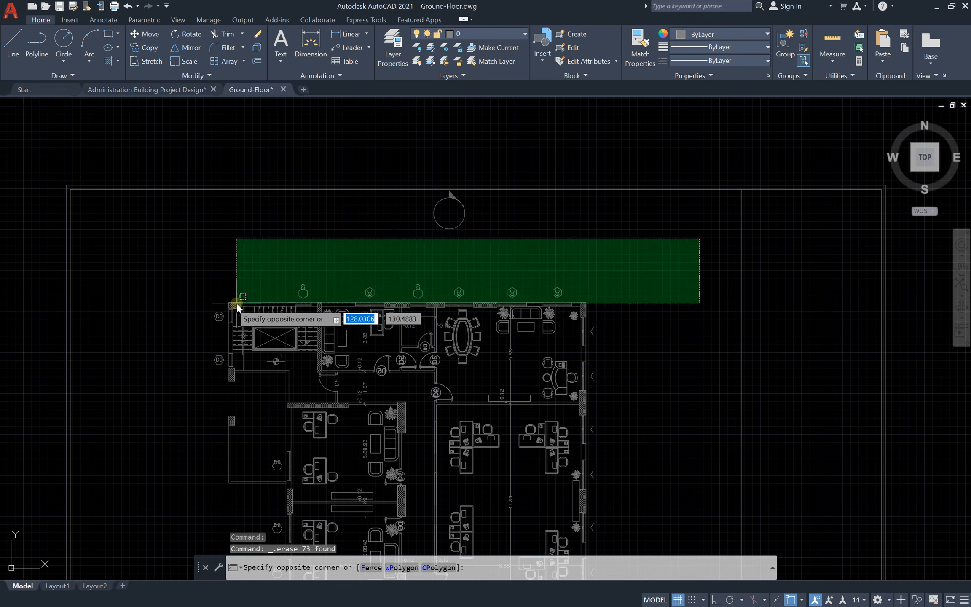
click(188, 299)
key(Delete)
- Examine the rooms, washrooms and door tags across the plan for leftover clutter
scroll(246, 256, up, 3)
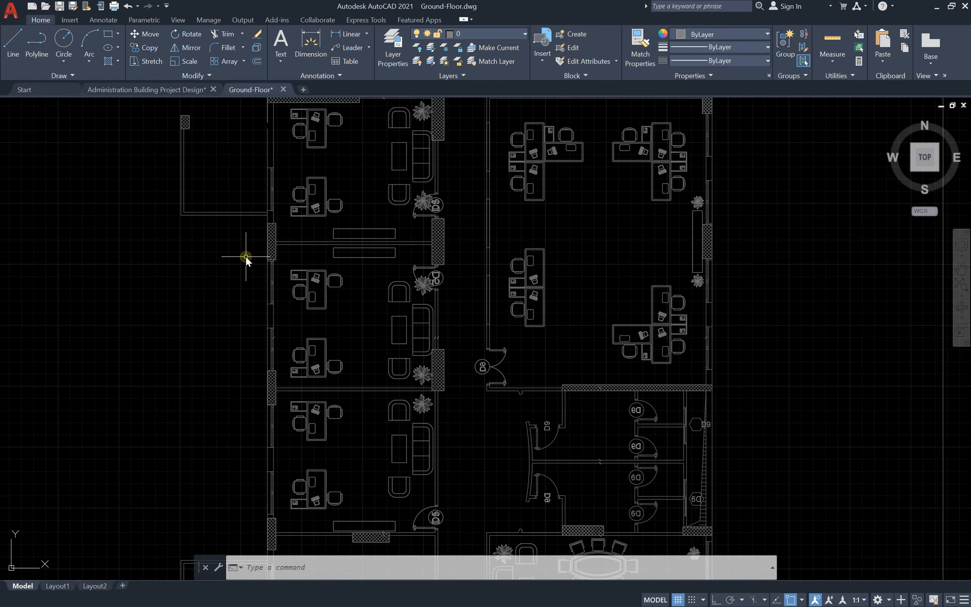
scroll(438, 367, down, 4)
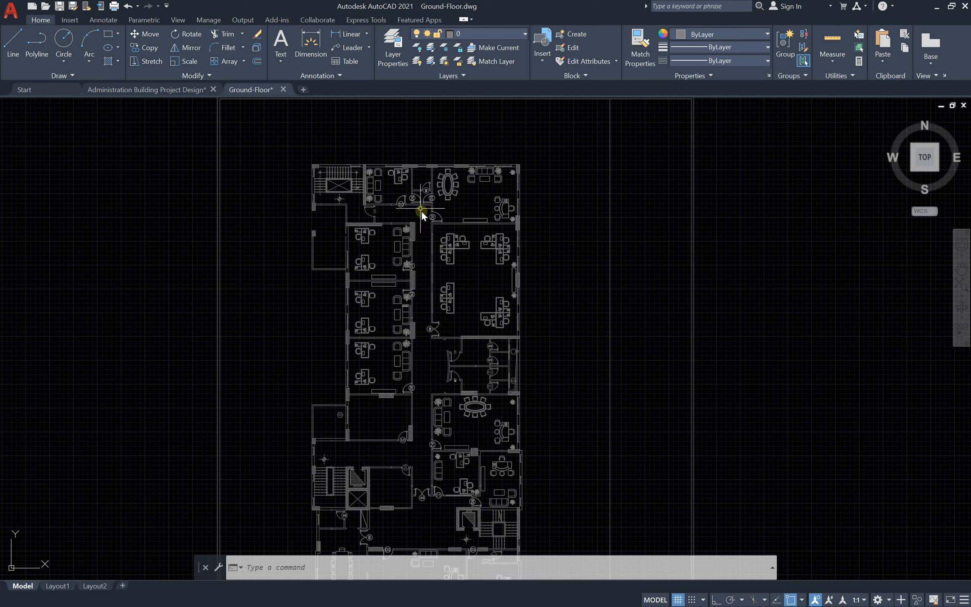
scroll(442, 392, up, 4)
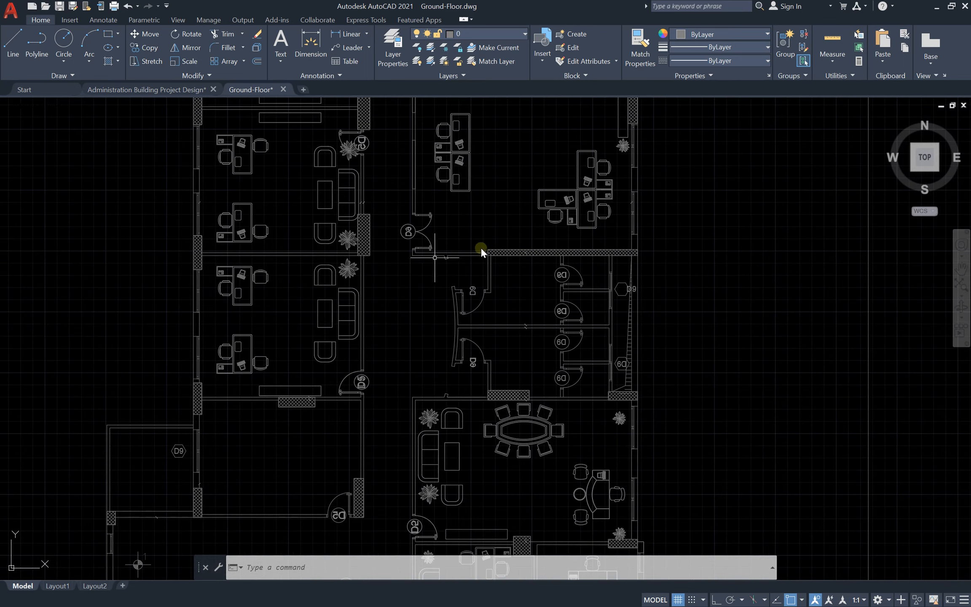
scroll(474, 362, up, 4)
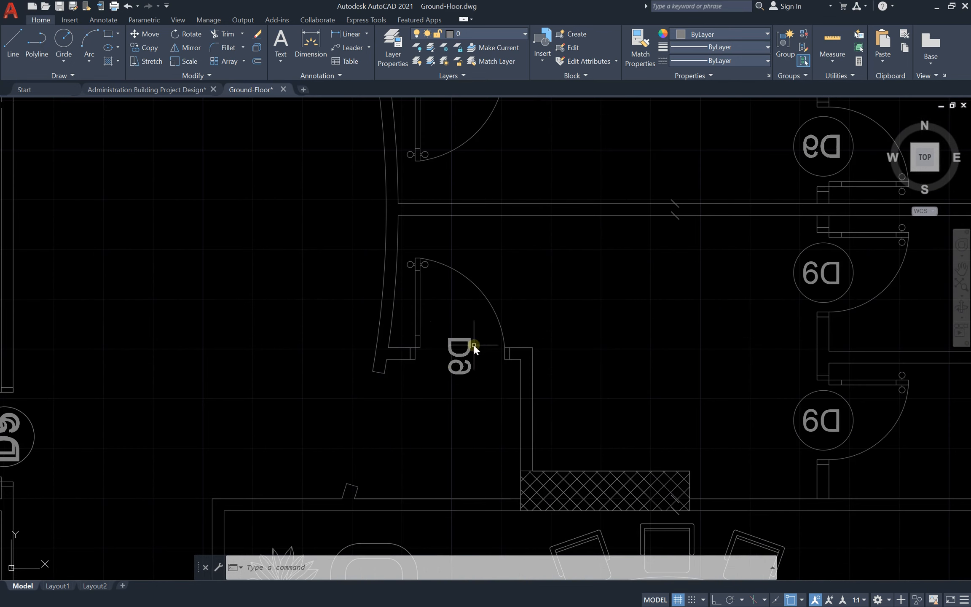
scroll(598, 397, down, 2)
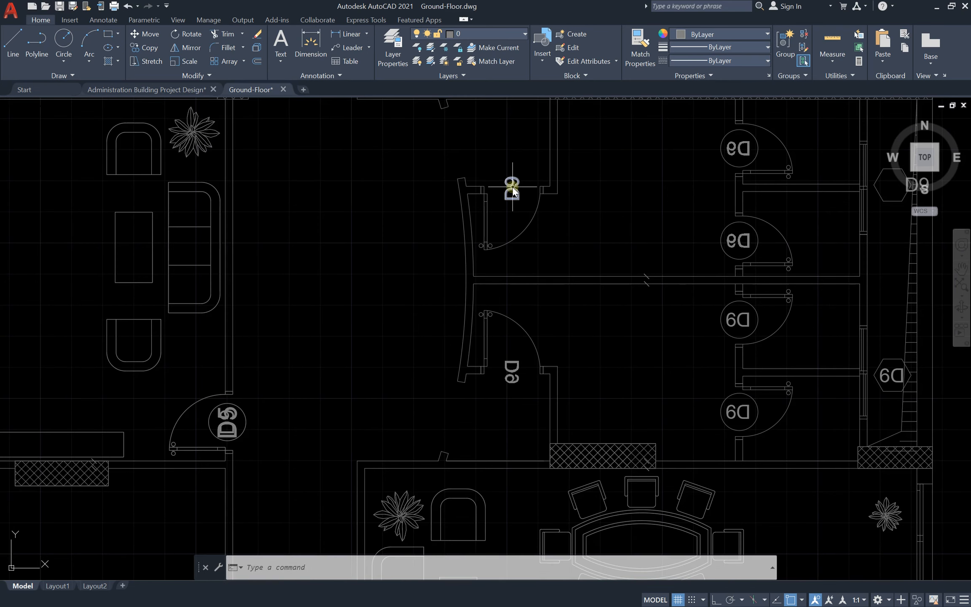
scroll(546, 232, down, 4)
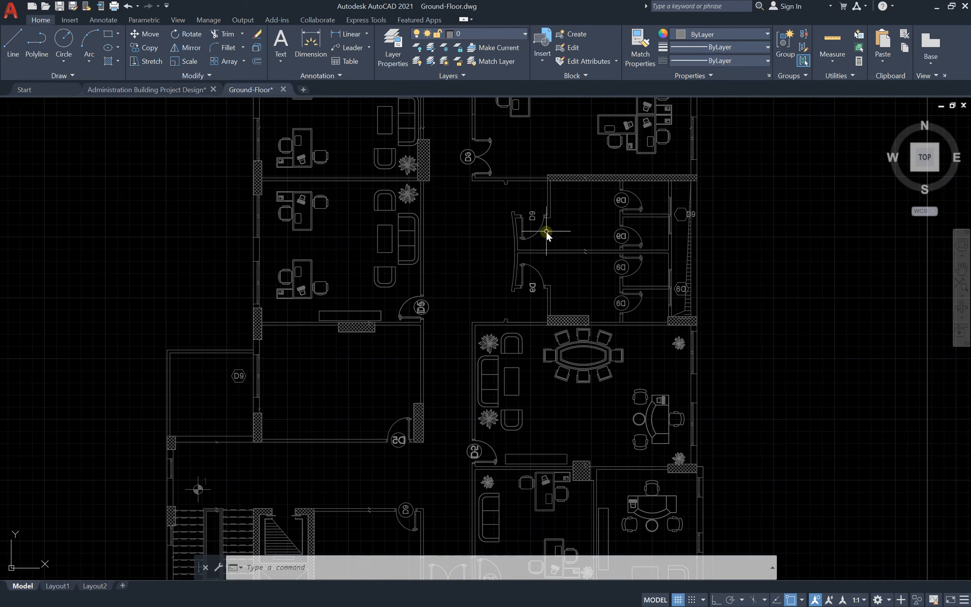
scroll(357, 236, down, 4)
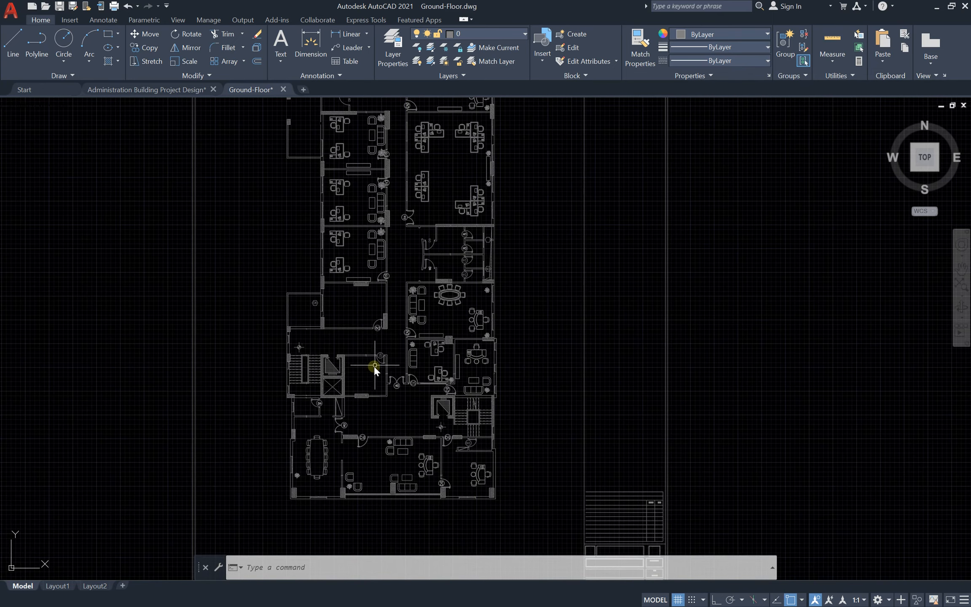
scroll(375, 363, up, 8)
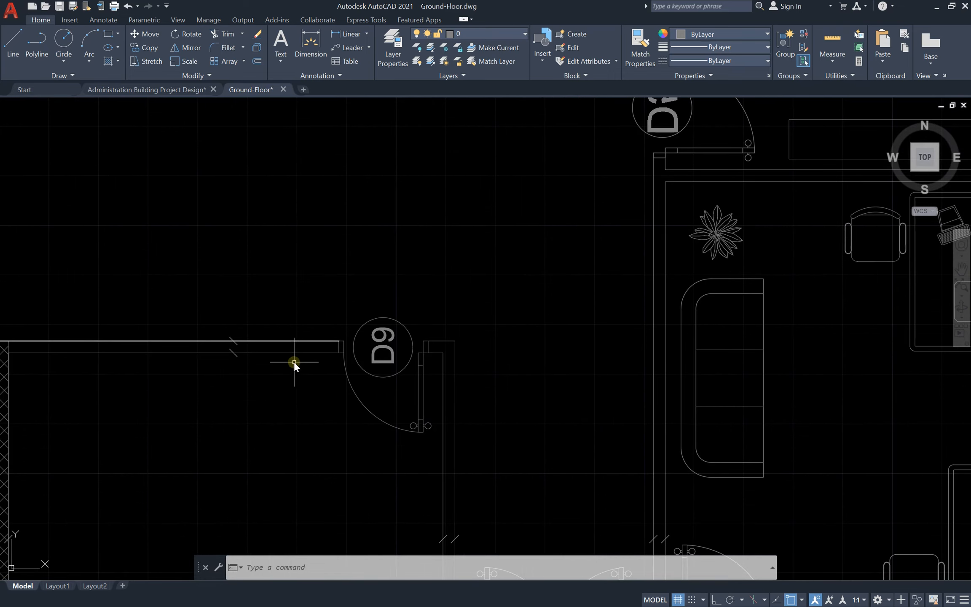
scroll(388, 294, down, 6)
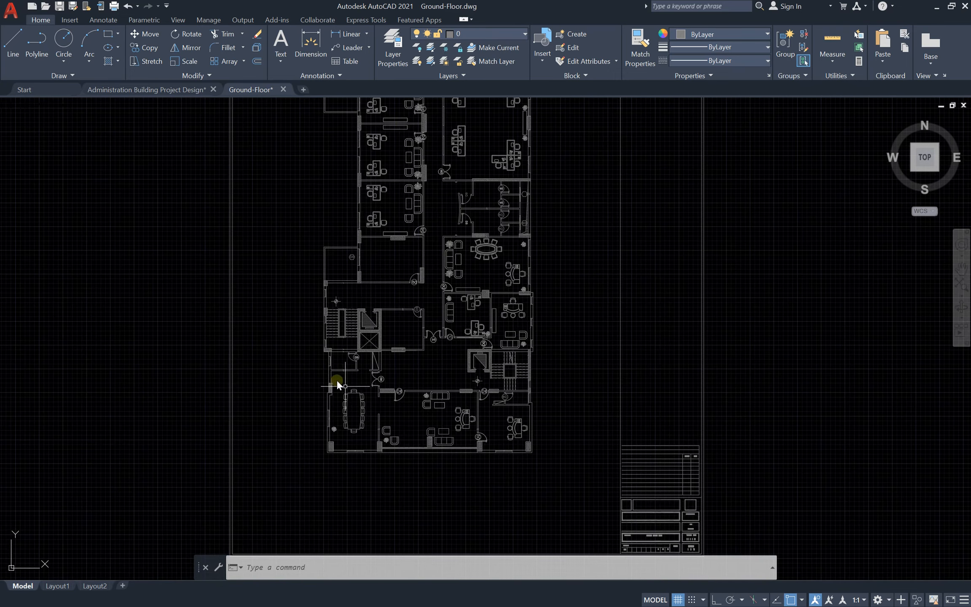
scroll(430, 389, down, 2)
scroll(423, 275, up, 5)
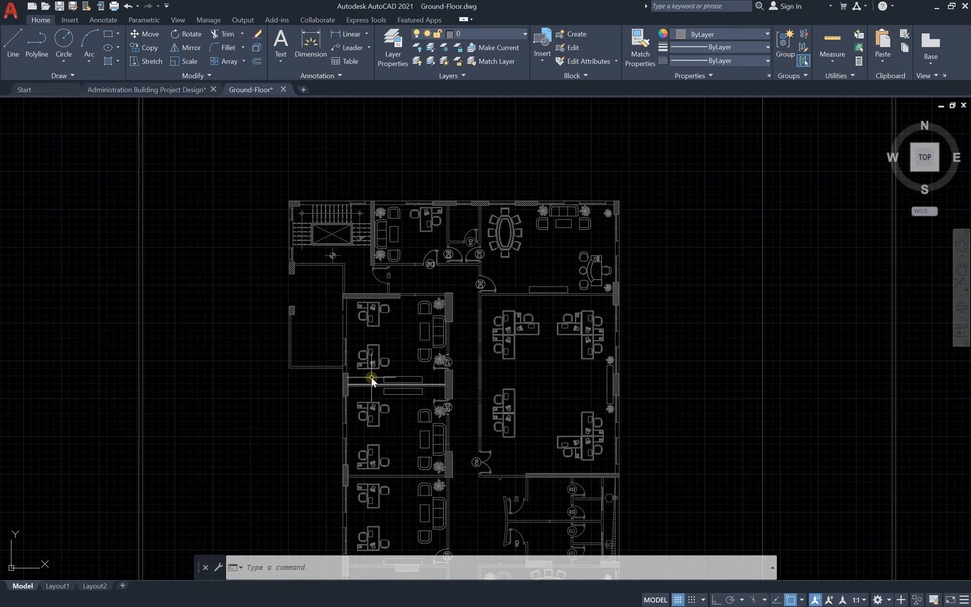
scroll(302, 270, up, 5)
scroll(291, 307, down, 3)
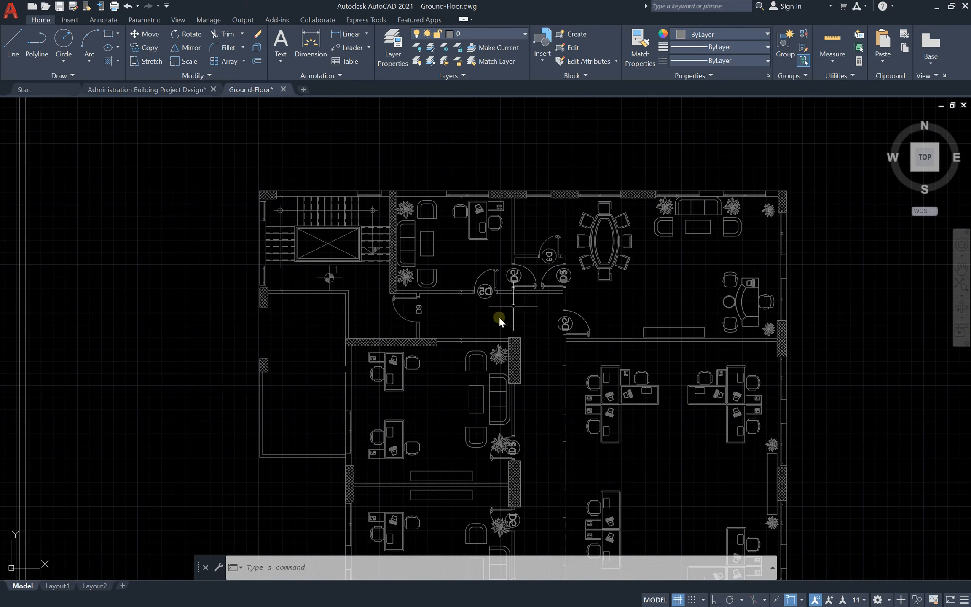
scroll(480, 292, down, 5)
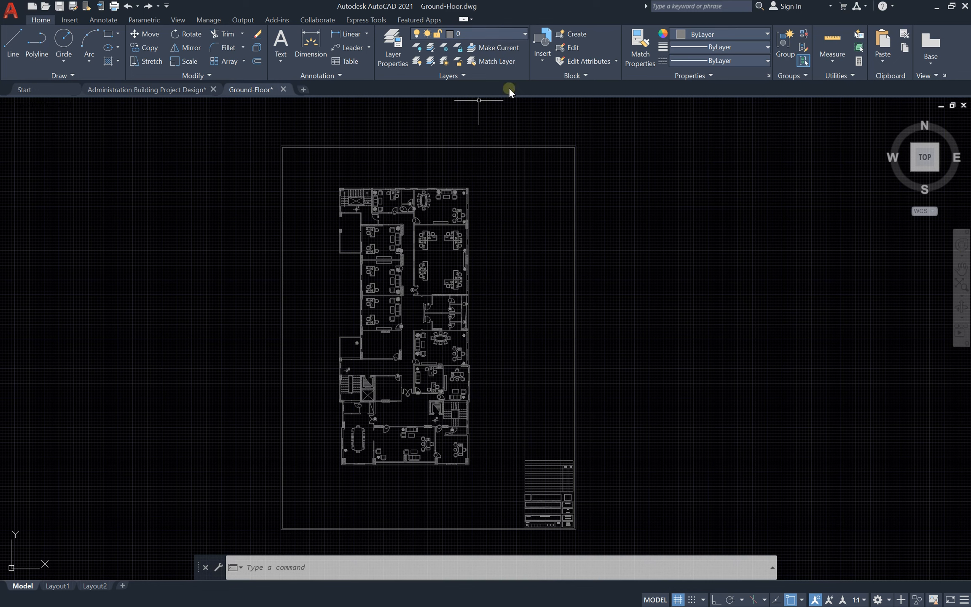
- Create a new layer named ARCH in the layer manager and close the manager
text(l)
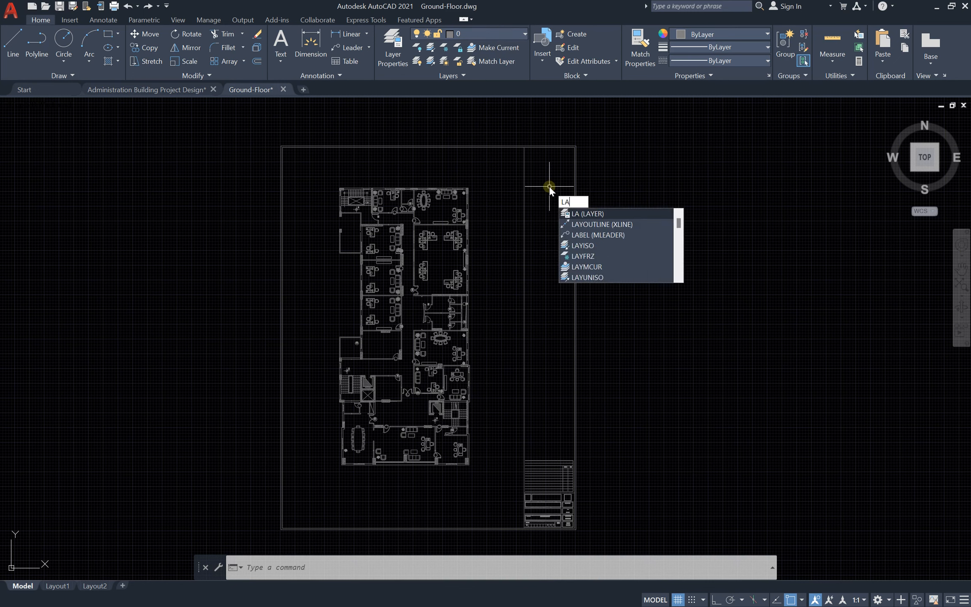
key(Return)
click(96, 46)
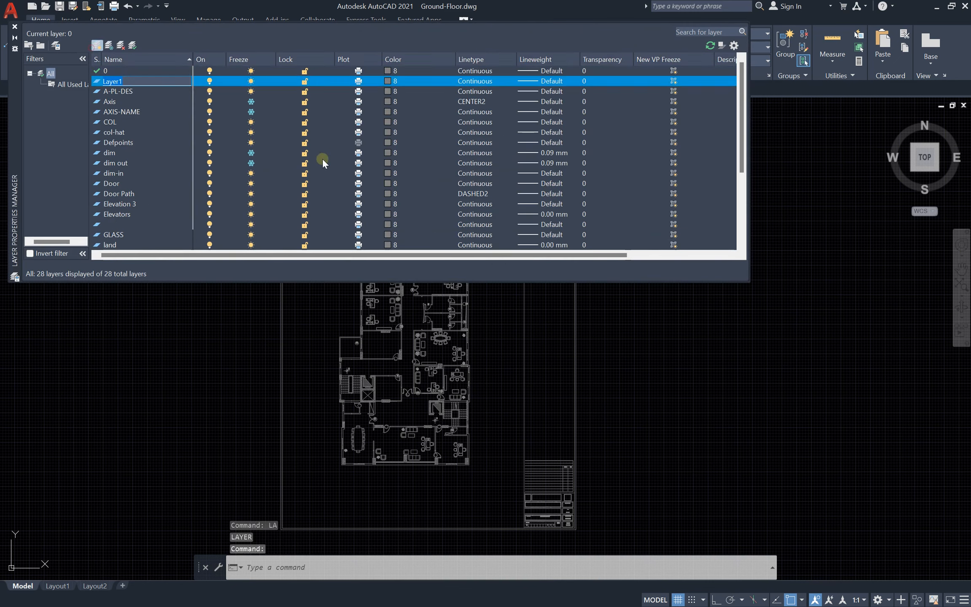
text(ARCH)
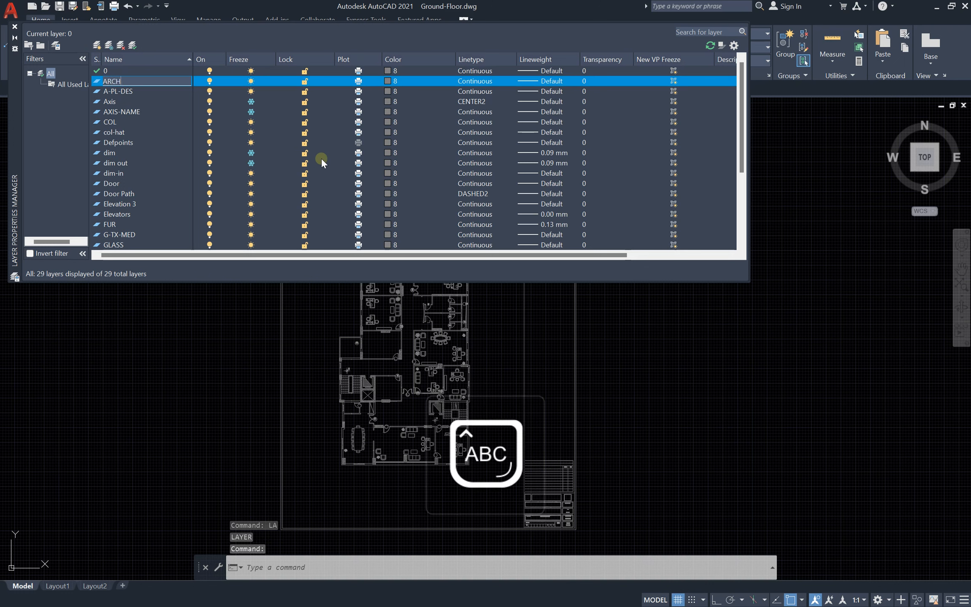
key(Caps_Lock)
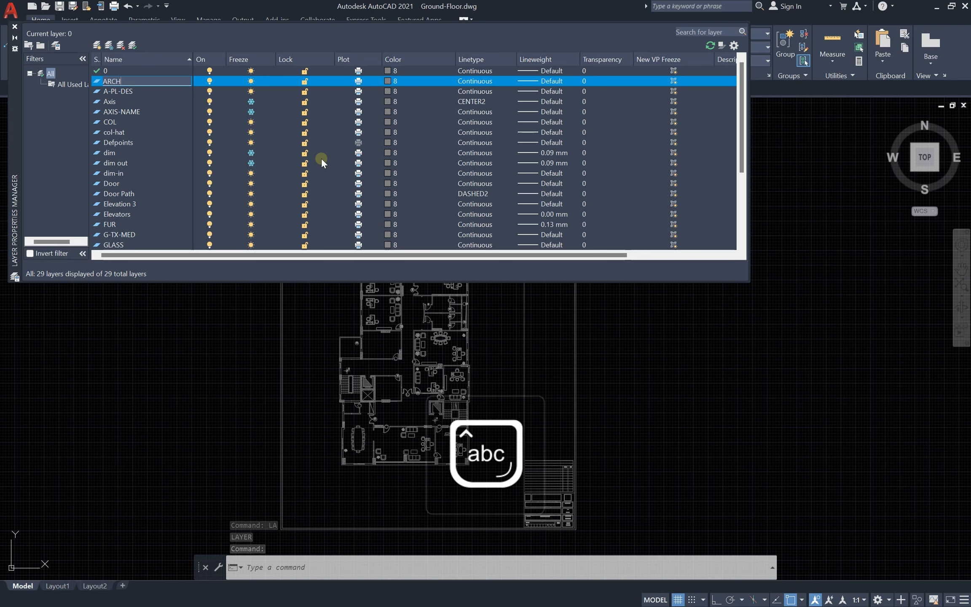
key(Return)
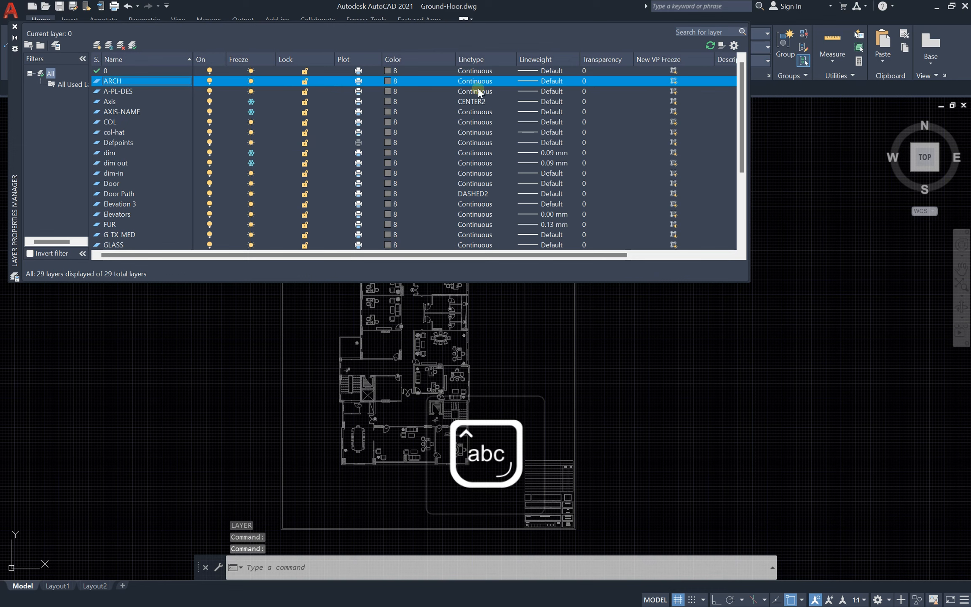
click(15, 27)
- Move the entire floor plan, without the sheet frame and title block, to the ARCH layer
click(502, 177)
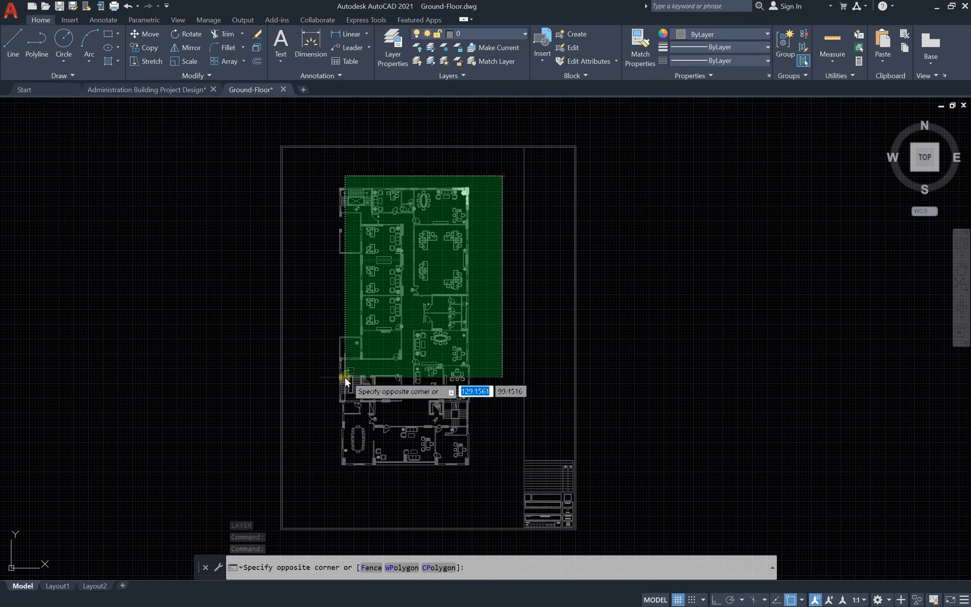
click(306, 476)
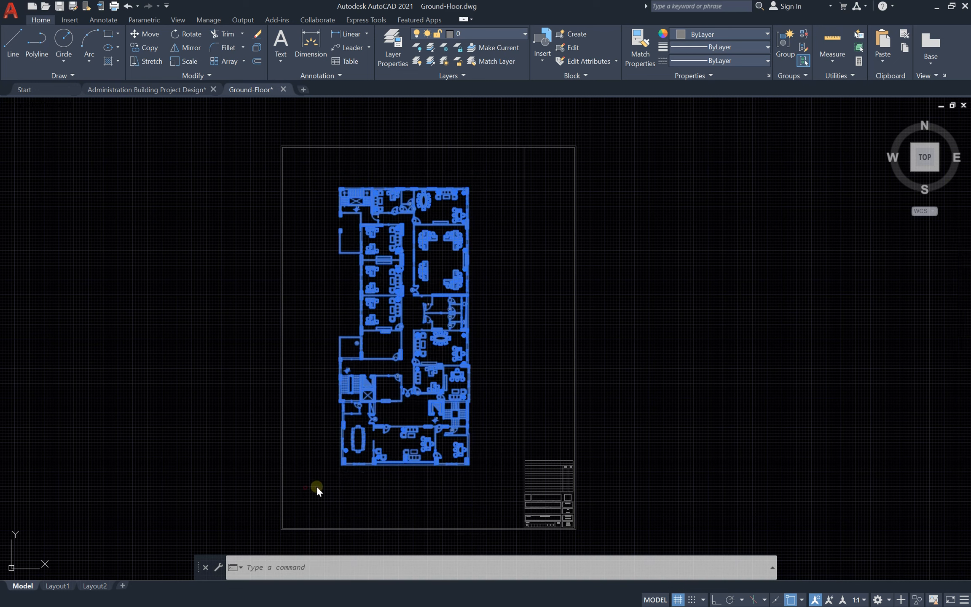
click(489, 33)
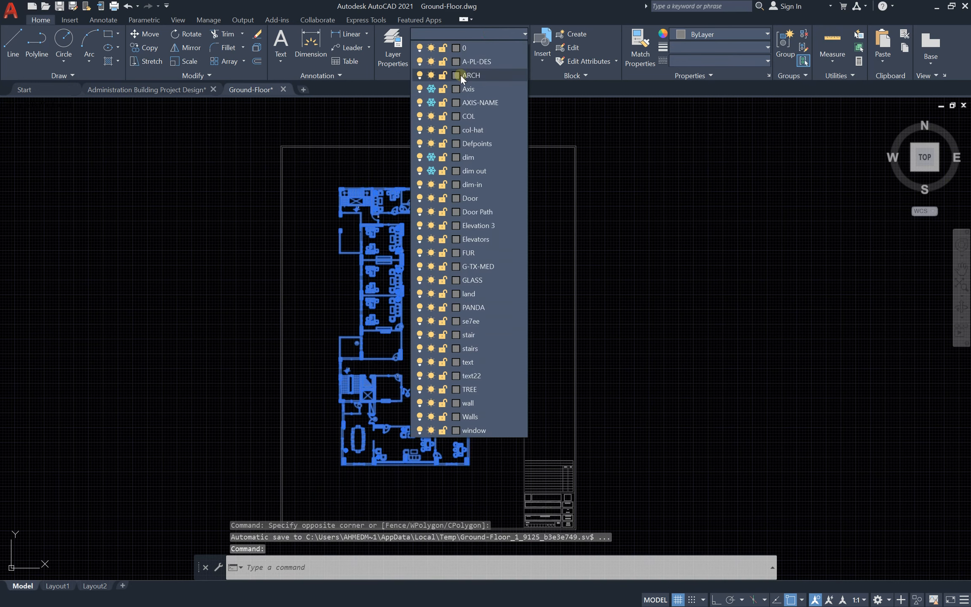
click(460, 75)
key(Escape)
- Lock the ARCH layer and clear the selection
click(480, 32)
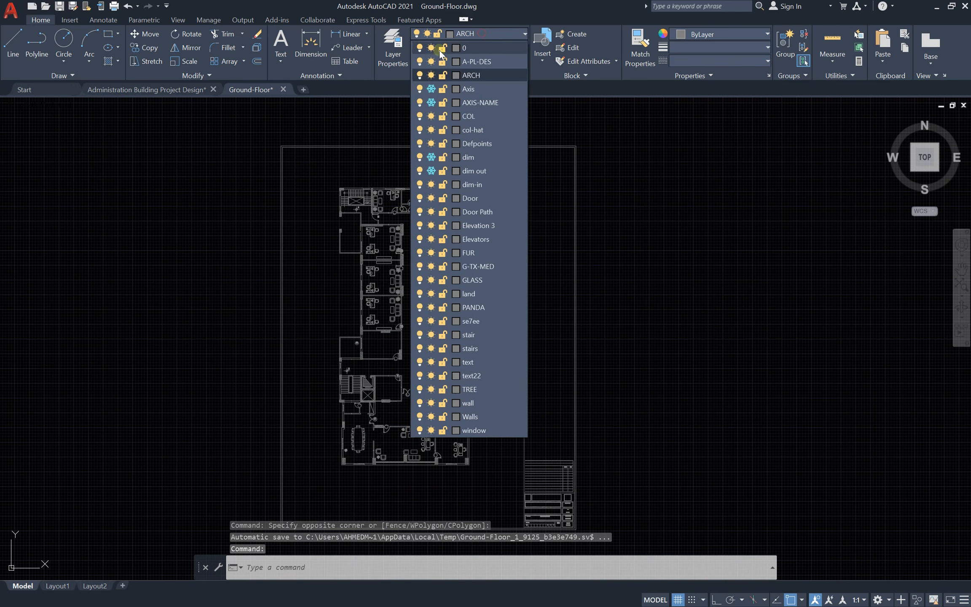
click(442, 76)
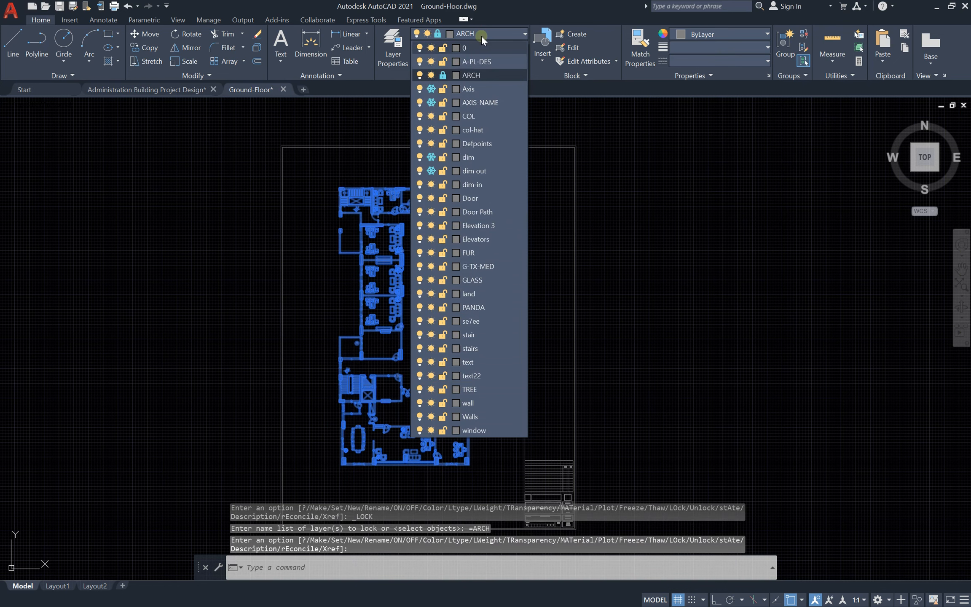
click(491, 32)
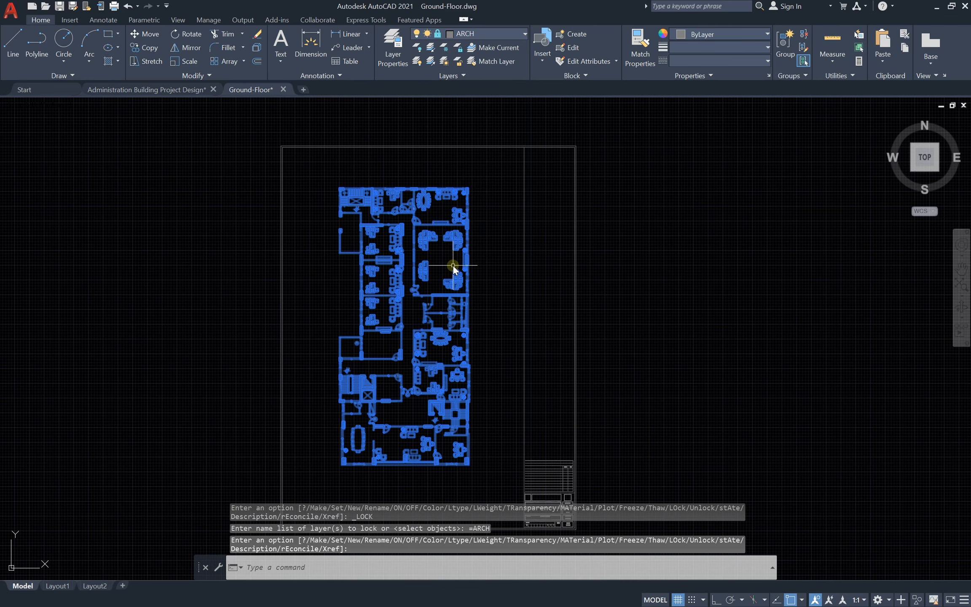
key(Escape)
- Try to erase walls and furniture in the offices on the locked ARCH layer, and cancel the Erase command
scroll(453, 265, up, 4)
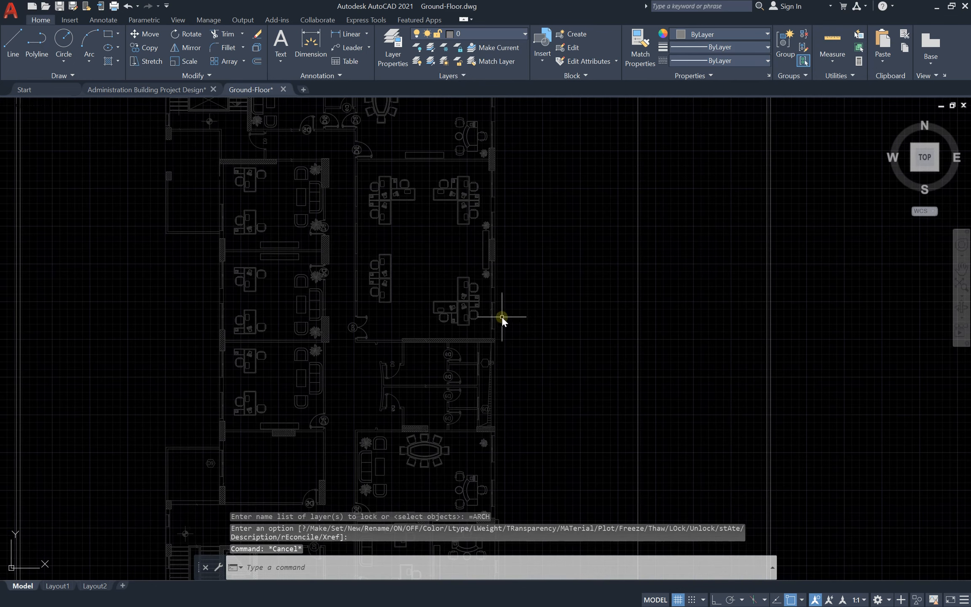
scroll(447, 313, down, 4)
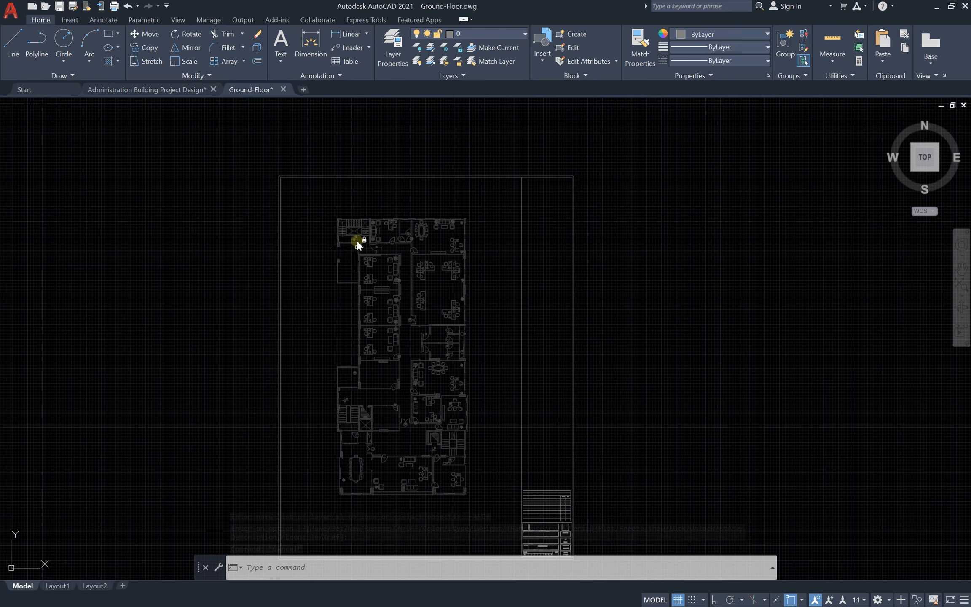
scroll(364, 289, up, 7)
click(690, 237)
click(274, 457)
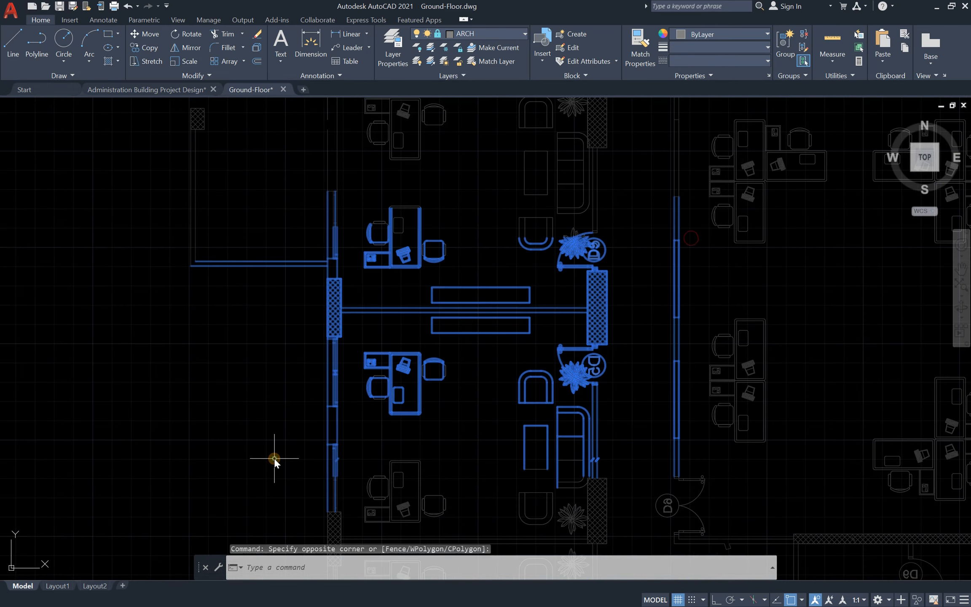
key(Delete)
click(527, 255)
click(321, 390)
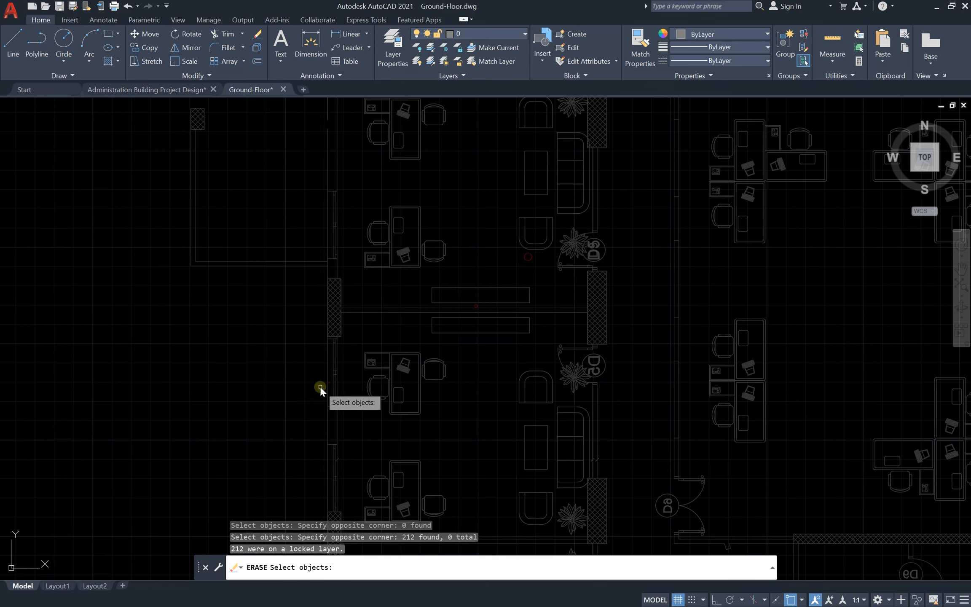
click(510, 249)
click(438, 302)
click(253, 385)
click(611, 187)
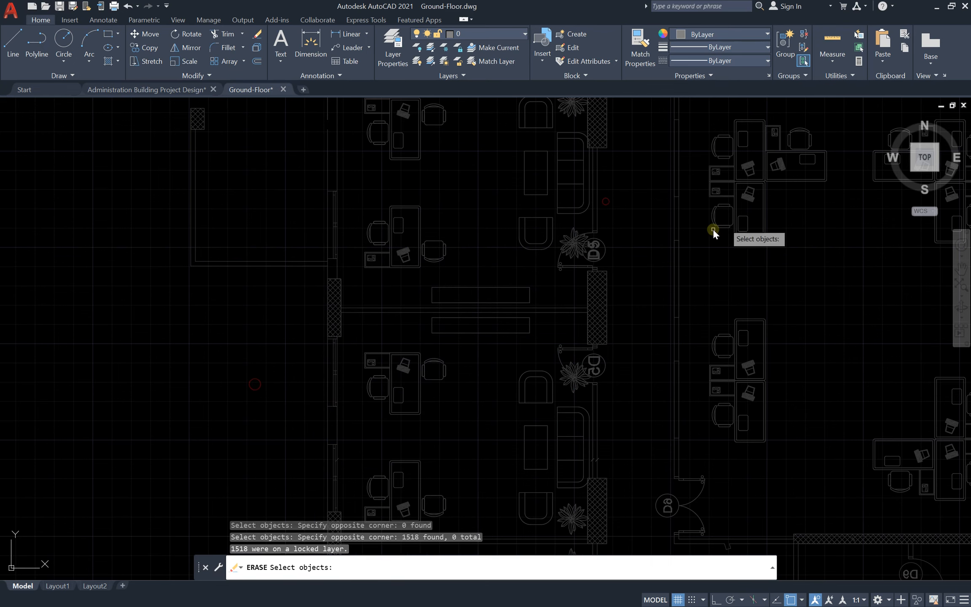
click(744, 211)
click(213, 425)
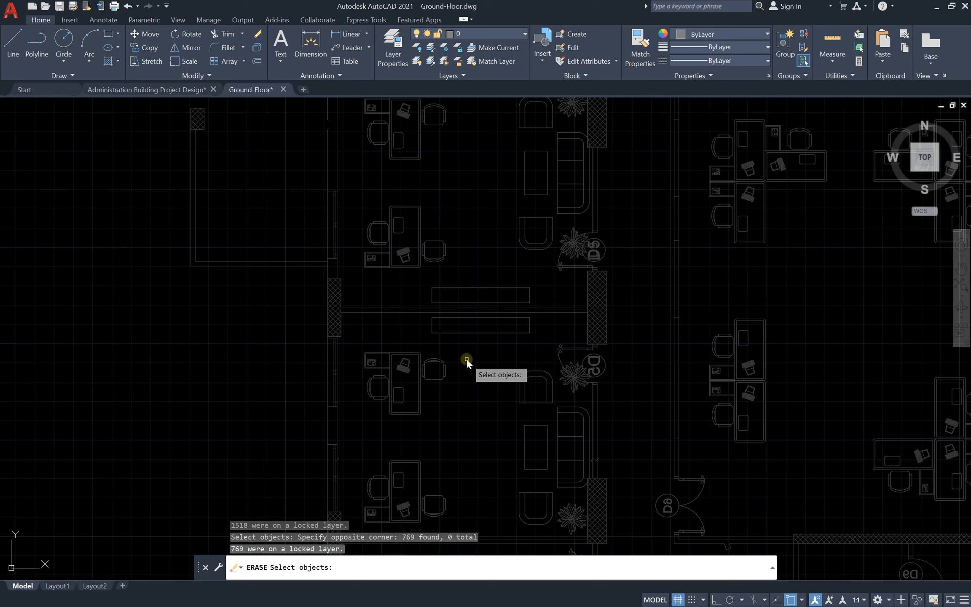
key(Escape)
scroll(467, 359, down, 8)
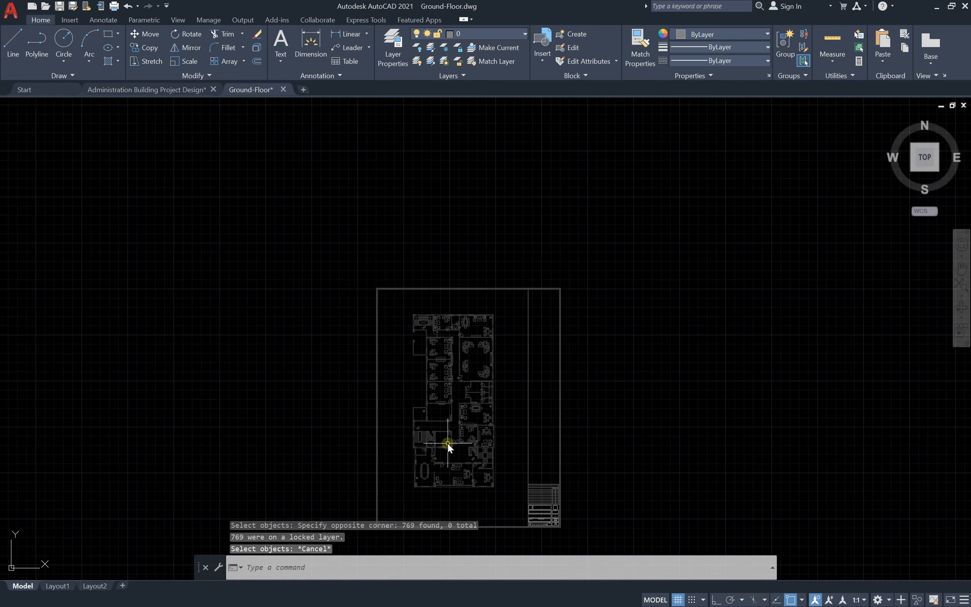
scroll(448, 444, up, 3)
scroll(434, 415, down, 3)
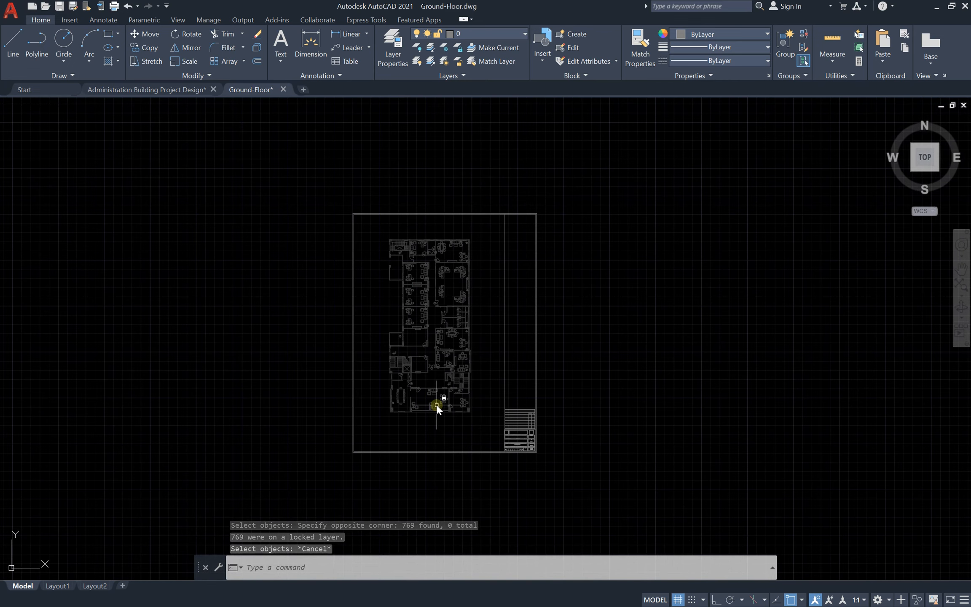
mouse_move(437, 404)
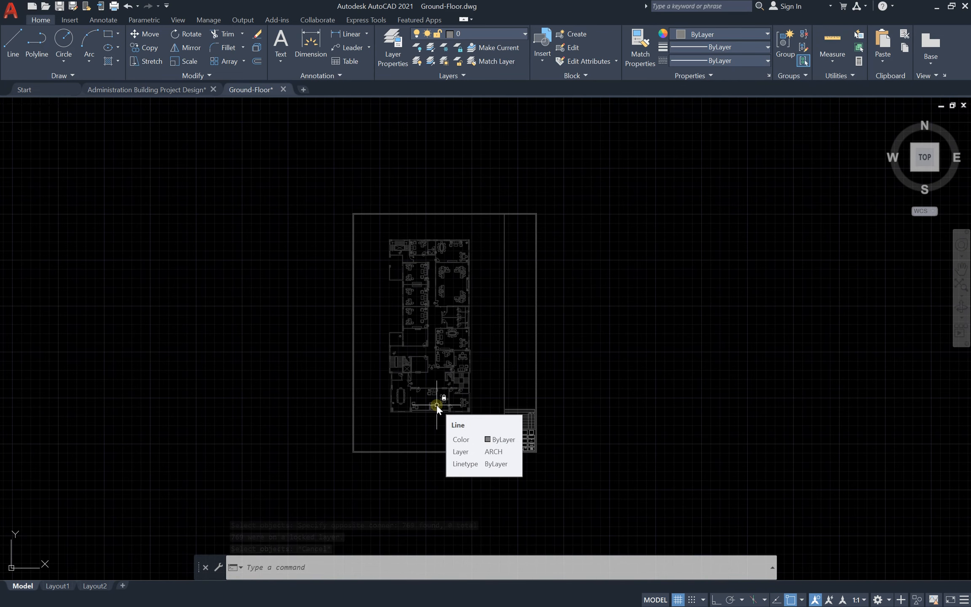